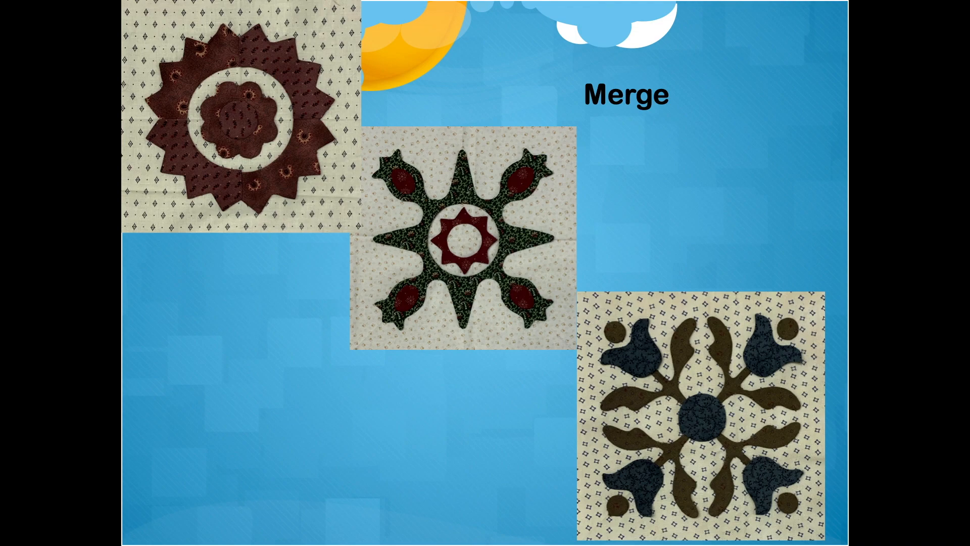
# Step: Open the AD 20 block pattern with the lettered title page from the library's User Designs folder
pyautogui.click(625, 2)
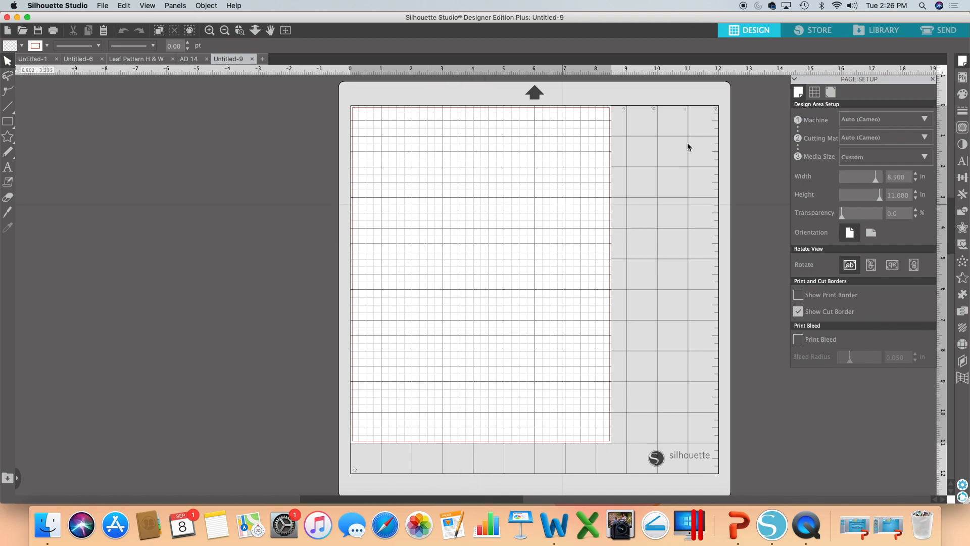
pyautogui.click(880, 33)
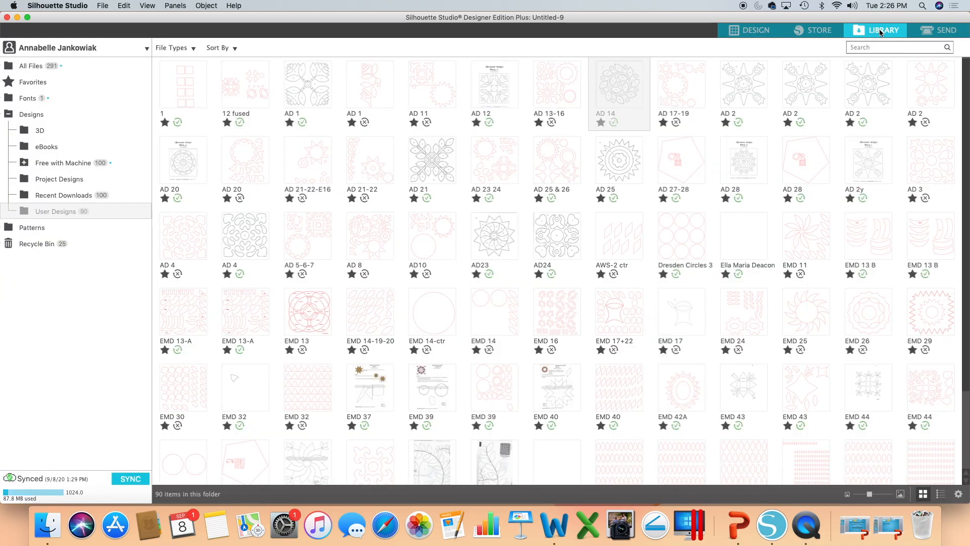
pyautogui.click(175, 166)
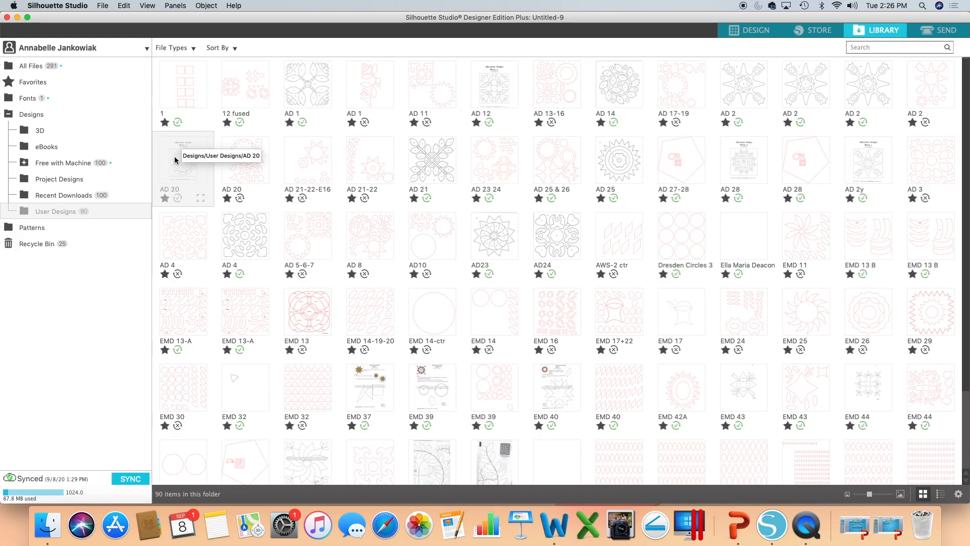
pyautogui.doubleClick(175, 160)
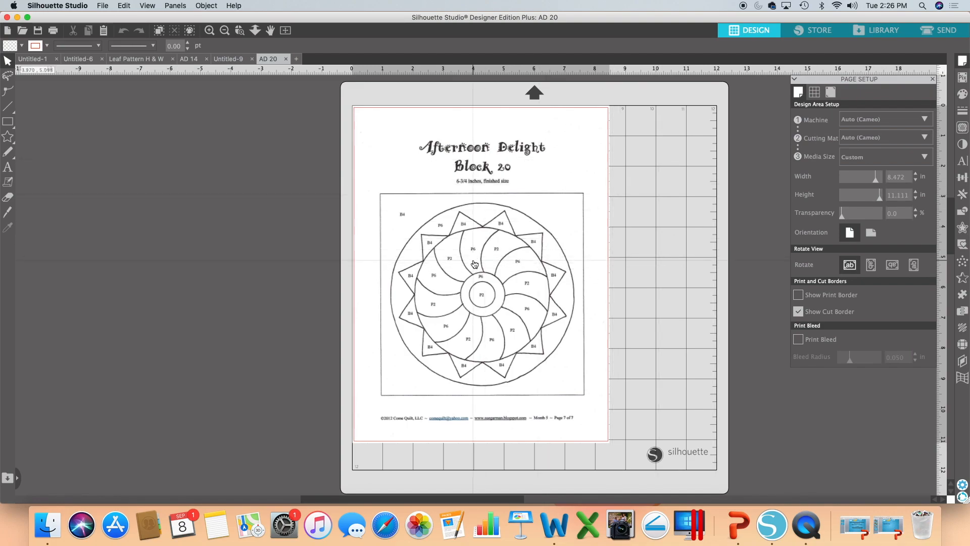
# Step: Trace the block drawing inside its square frame, with the threshold set to 61
pyautogui.click(963, 129)
pyautogui.click(882, 119)
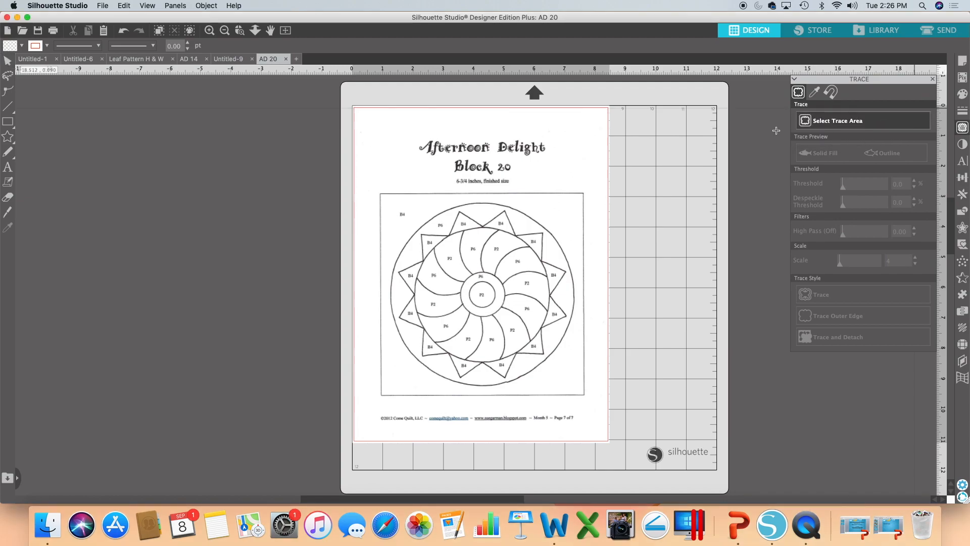
pyautogui.moveTo(386, 199)
pyautogui.mouseDown()
pyautogui.moveTo(557, 303)
pyautogui.moveTo(584, 399)
pyautogui.mouseUp()
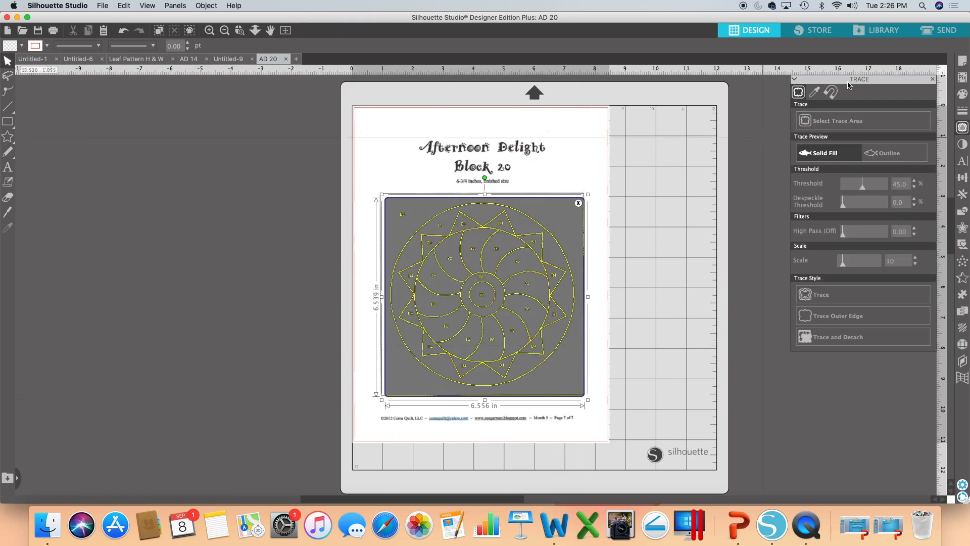
pyautogui.moveTo(863, 189); pyautogui.dragTo(869, 190)
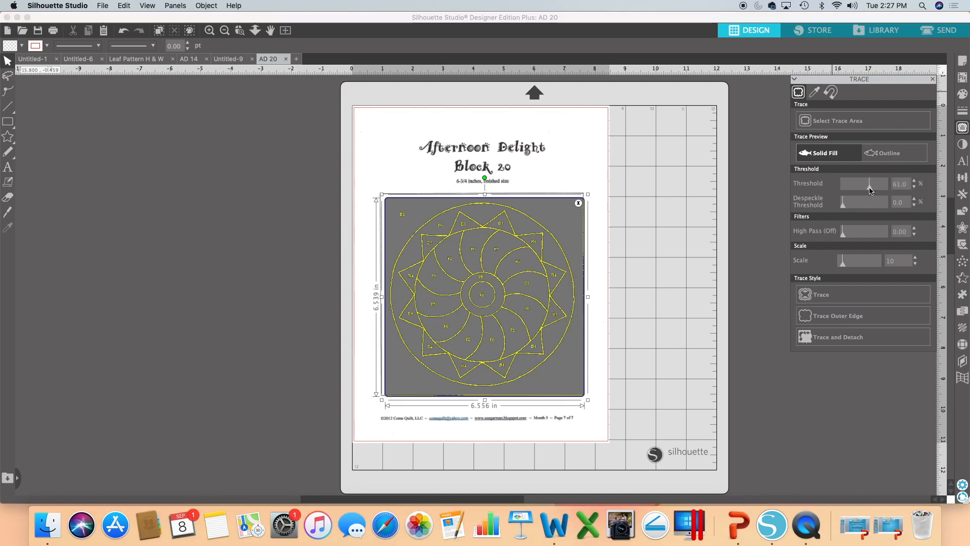
pyautogui.click(828, 295)
# Step: Delete the original pattern image and release the compound path of the traced block
pyautogui.rightClick(572, 133)
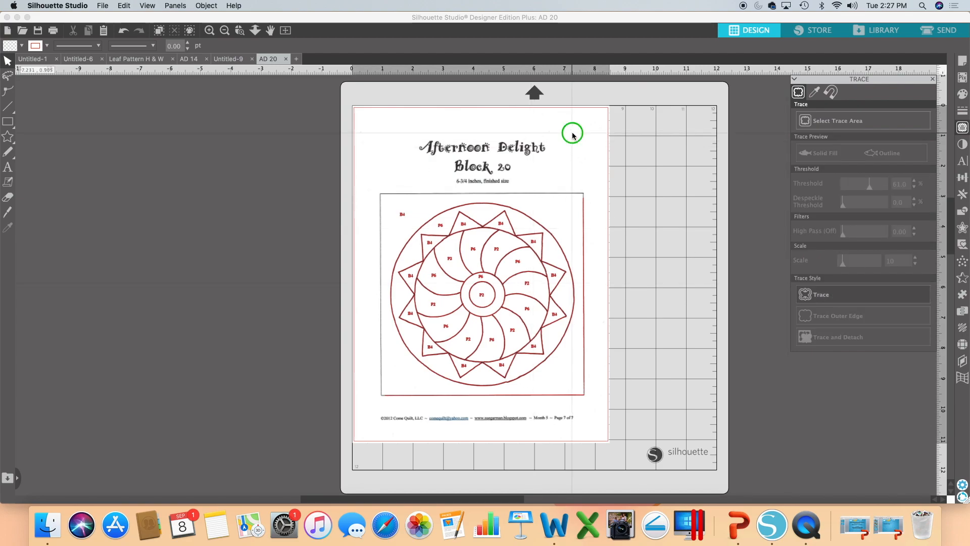
pyautogui.click(596, 211)
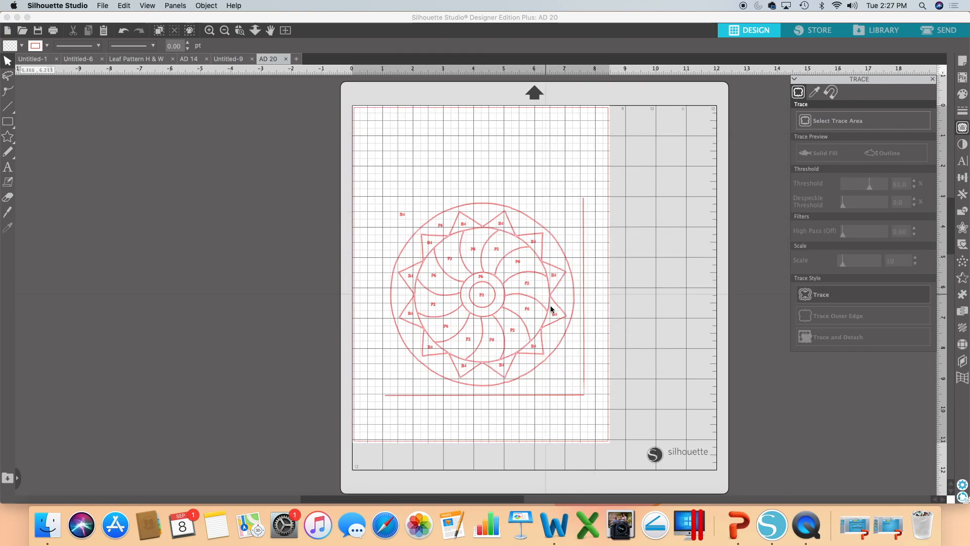
pyautogui.click(549, 356)
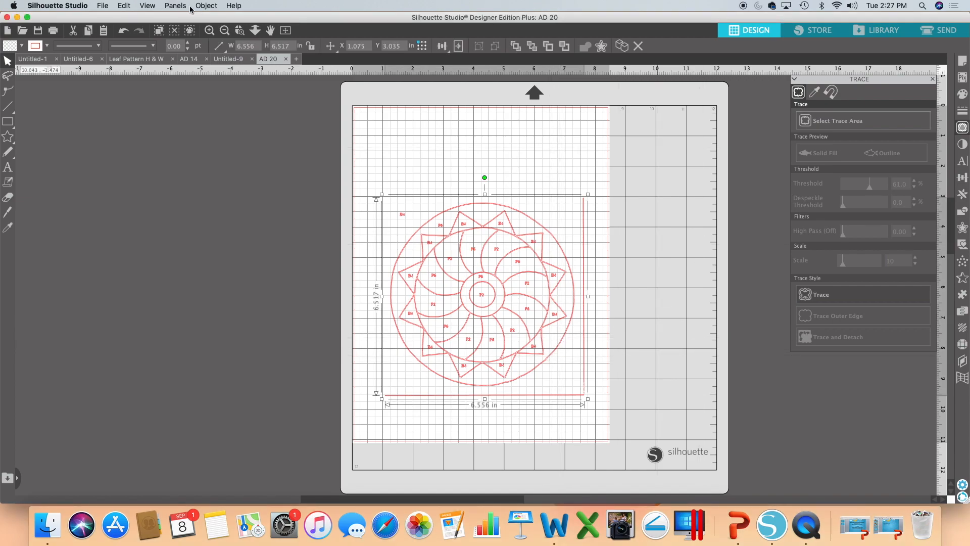
pyautogui.click(207, 6)
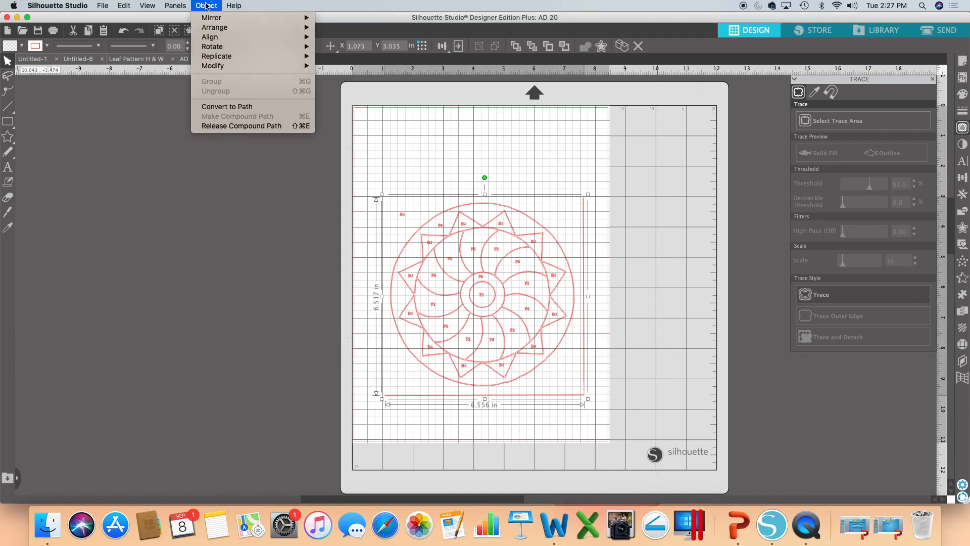
pyautogui.click(240, 126)
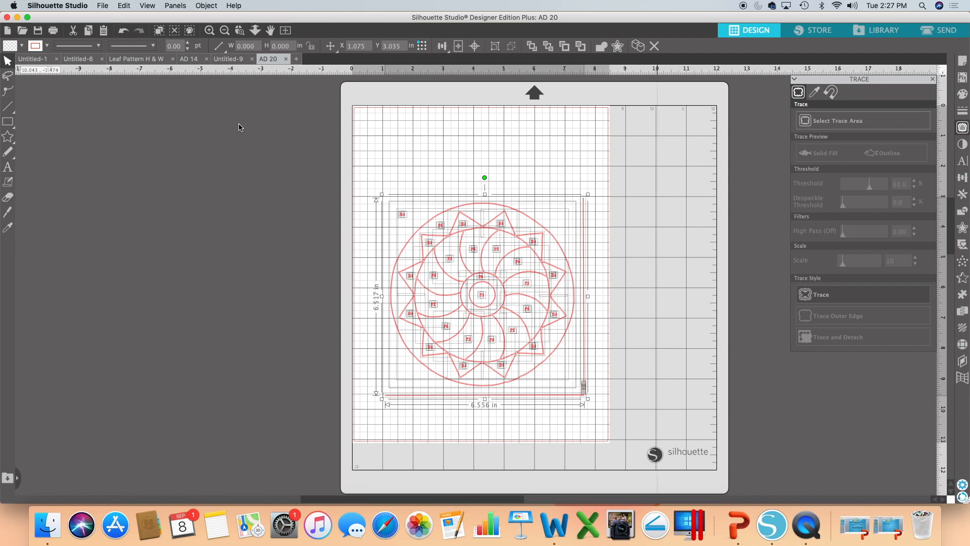
pyautogui.click(548, 174)
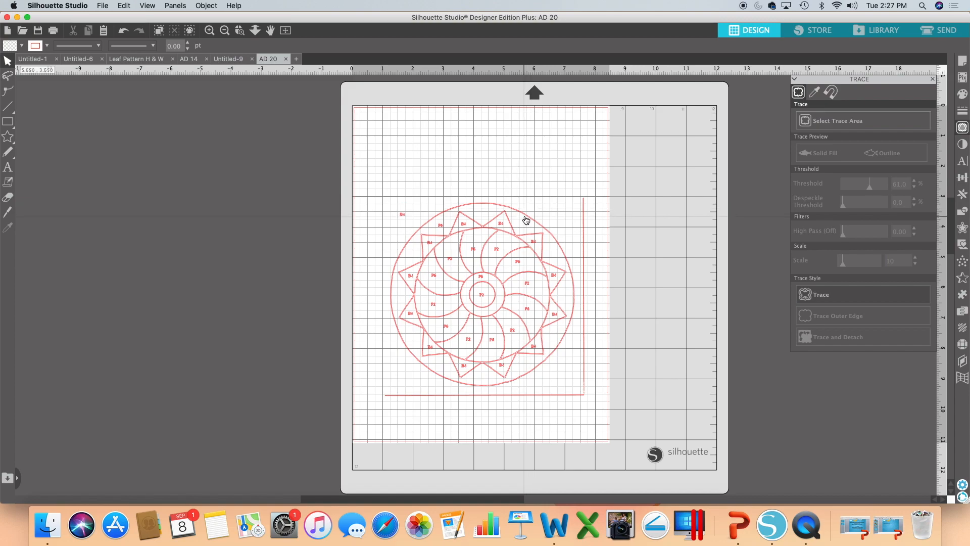
# Step: Separate one outline each of the large circle, the star and the two centre circles, placing them beside the page
pyautogui.moveTo(527, 219); pyautogui.dragTo(743, 137)
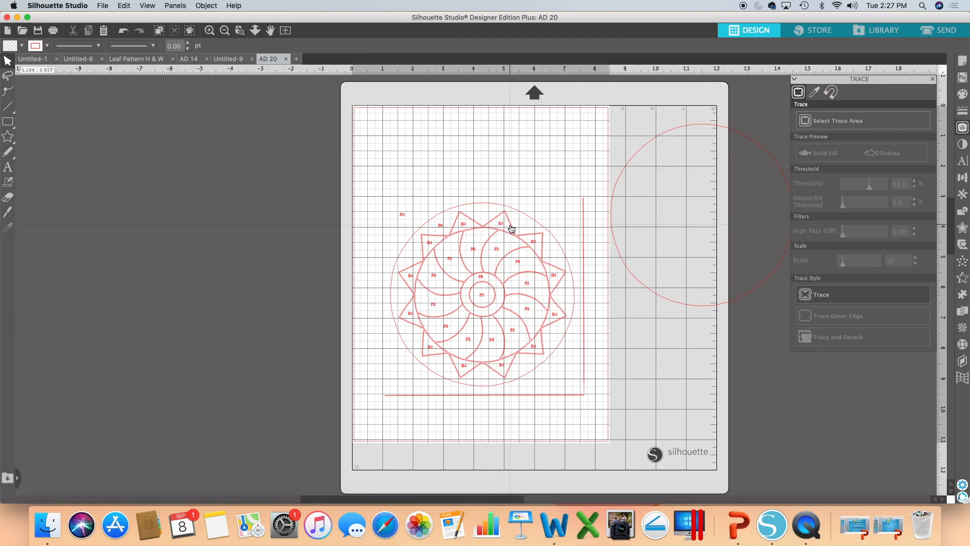
pyautogui.moveTo(513, 228); pyautogui.dragTo(729, 150)
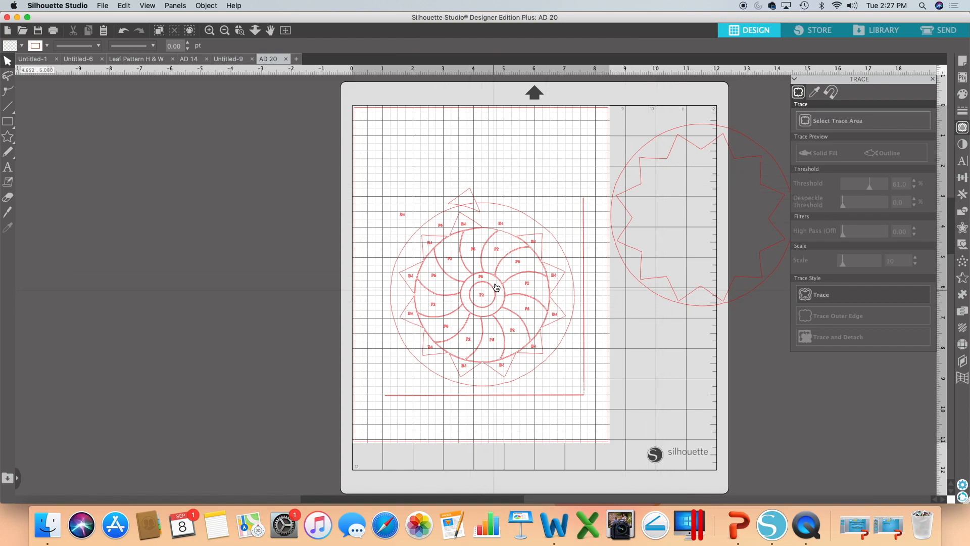
pyautogui.moveTo(495, 294); pyautogui.dragTo(657, 332)
pyautogui.moveTo(494, 275); pyautogui.dragTo(667, 380)
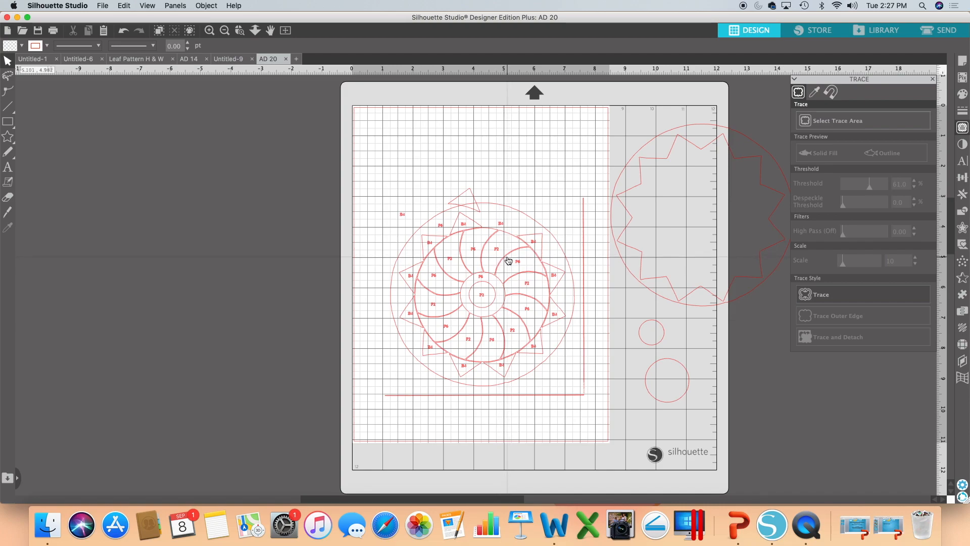
# Step: Pull six curved blade pieces out of the traced wheel and place them above it on the page
pyautogui.moveTo(509, 261); pyautogui.dragTo(516, 147)
pyautogui.moveTo(514, 258); pyautogui.dragTo(544, 151)
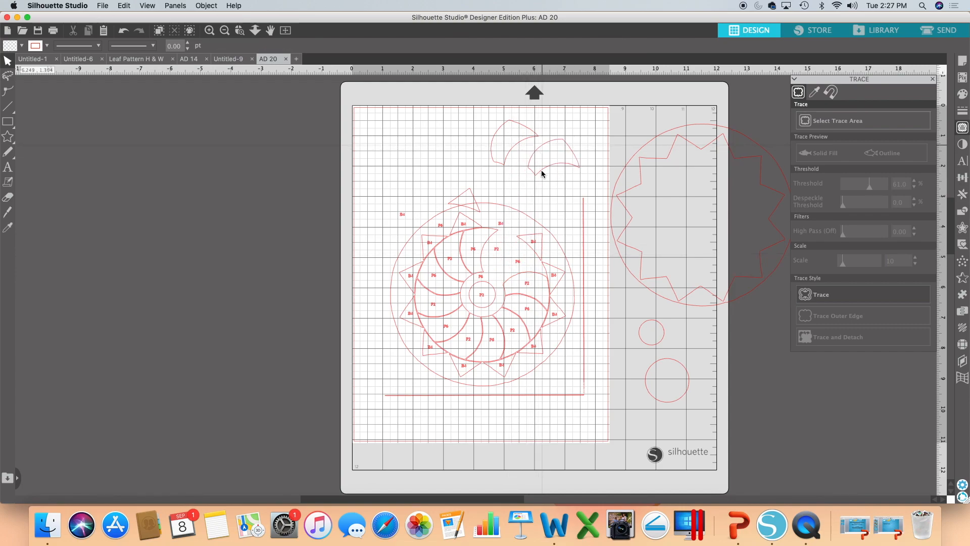
pyautogui.moveTo(525, 278); pyautogui.dragTo(455, 119)
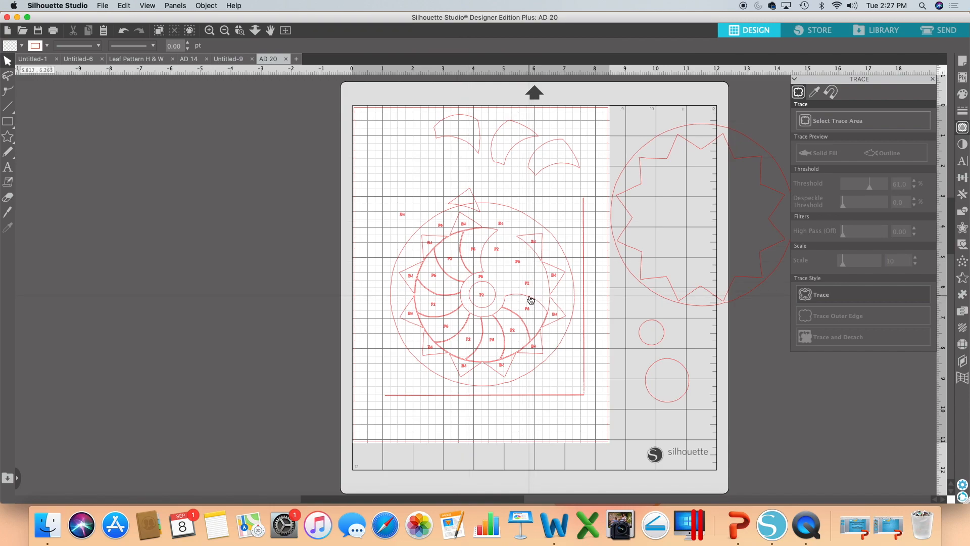
pyautogui.moveTo(529, 296); pyautogui.dragTo(400, 131)
pyautogui.moveTo(520, 325); pyautogui.dragTo(444, 135)
pyautogui.moveTo(502, 342); pyautogui.dragTo(567, 138)
# Step: Delete the leftover traced lines, letters and duplicate outlines below the six curved blades
pyautogui.click(487, 162)
pyautogui.moveTo(359, 176); pyautogui.dragTo(590, 383)
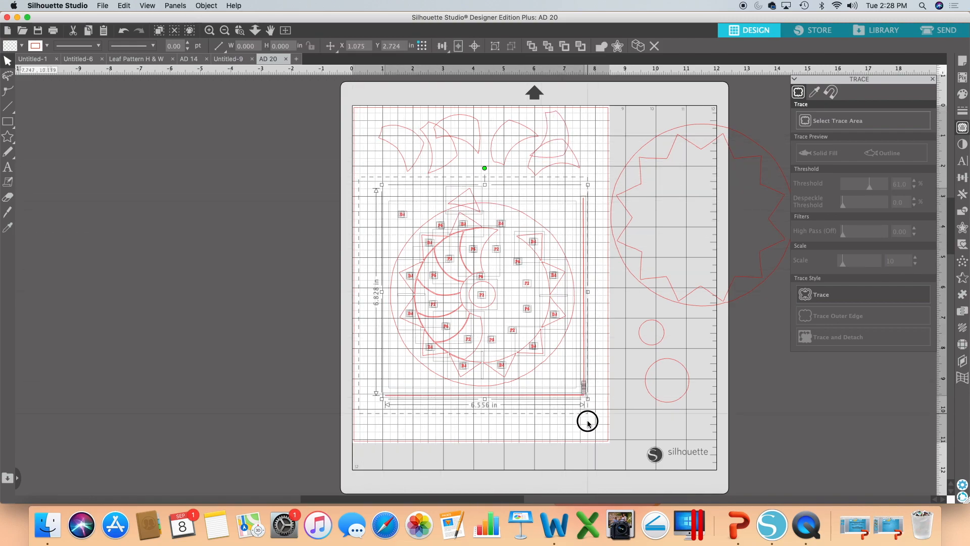
pyautogui.press('Delete')
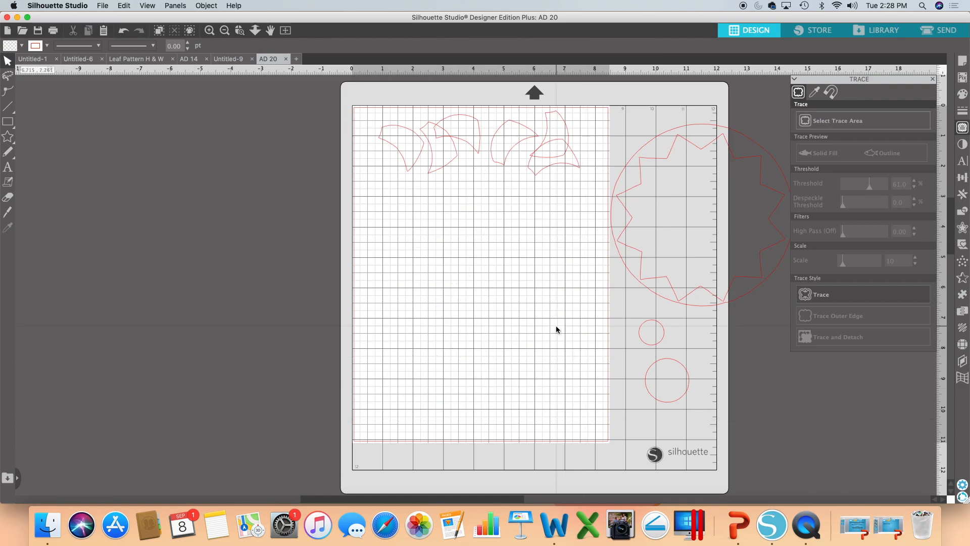
# Step: Rotate and nest the six curved blades into two rows of three near the page's upper-left corner
pyautogui.moveTo(415, 168)
pyautogui.mouseDown()
pyautogui.moveTo(397, 174)
pyautogui.moveTo(419, 168)
pyautogui.mouseUp()
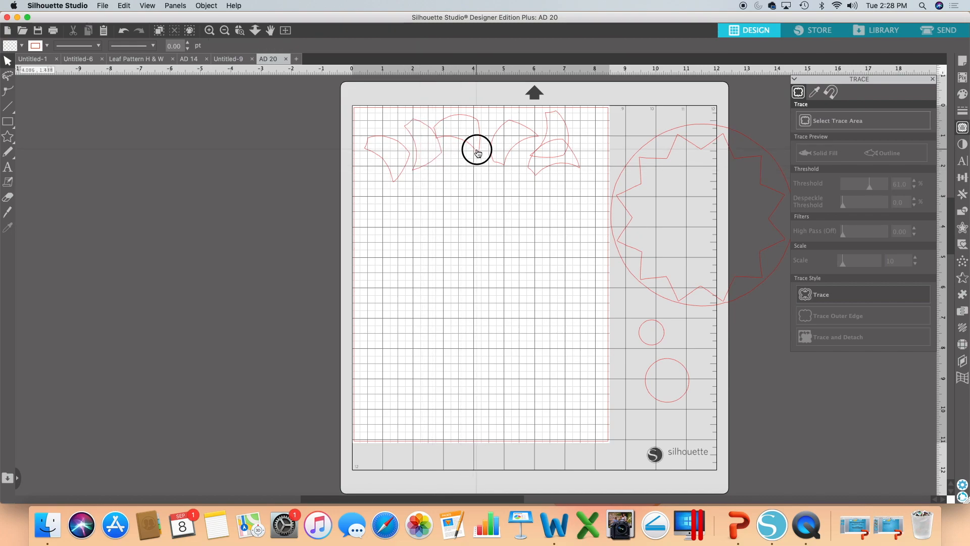
pyautogui.click(477, 153)
pyautogui.moveTo(459, 95); pyautogui.dragTo(476, 150)
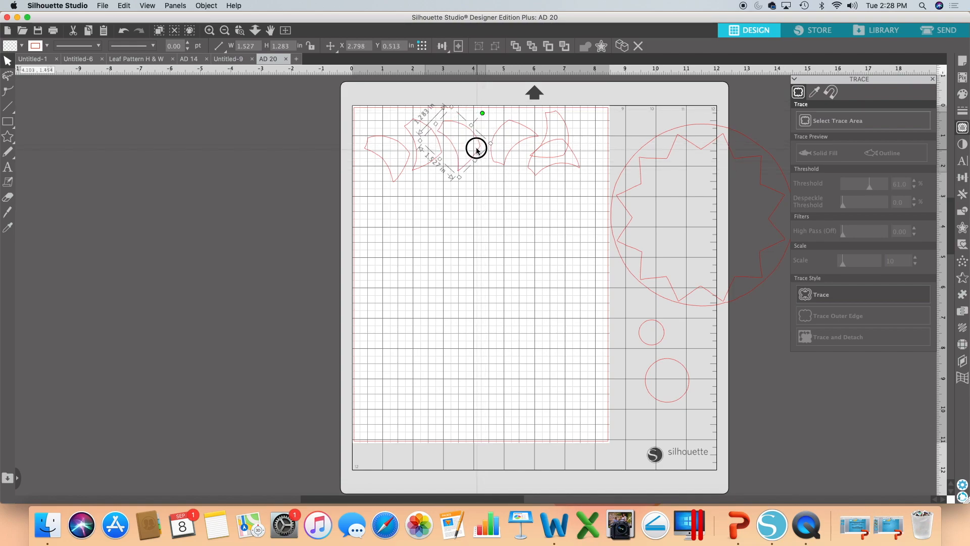
pyautogui.click(500, 162)
pyautogui.moveTo(515, 104); pyautogui.dragTo(396, 231)
pyautogui.click(566, 122)
pyautogui.moveTo(566, 122); pyautogui.dragTo(450, 194)
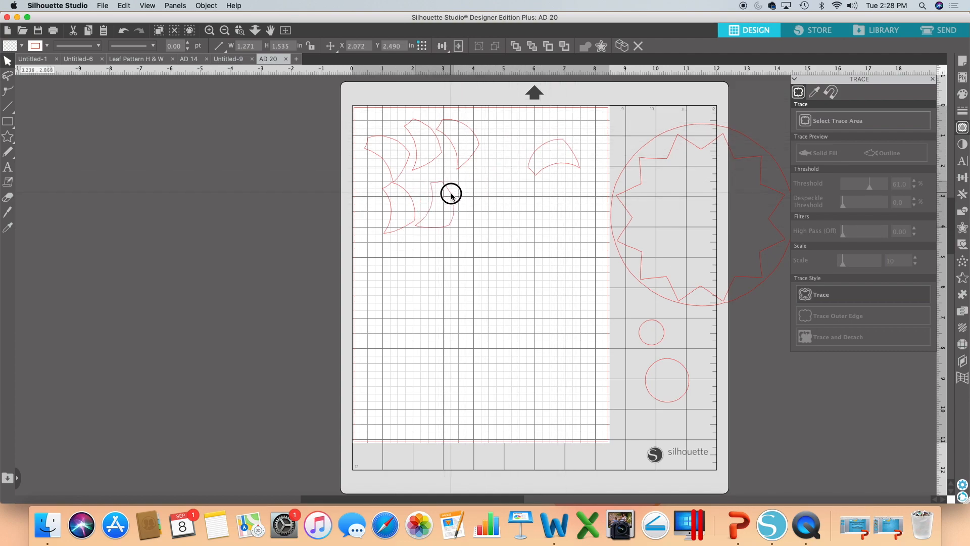
pyautogui.click(567, 162)
pyautogui.moveTo(555, 119); pyautogui.dragTo(476, 219)
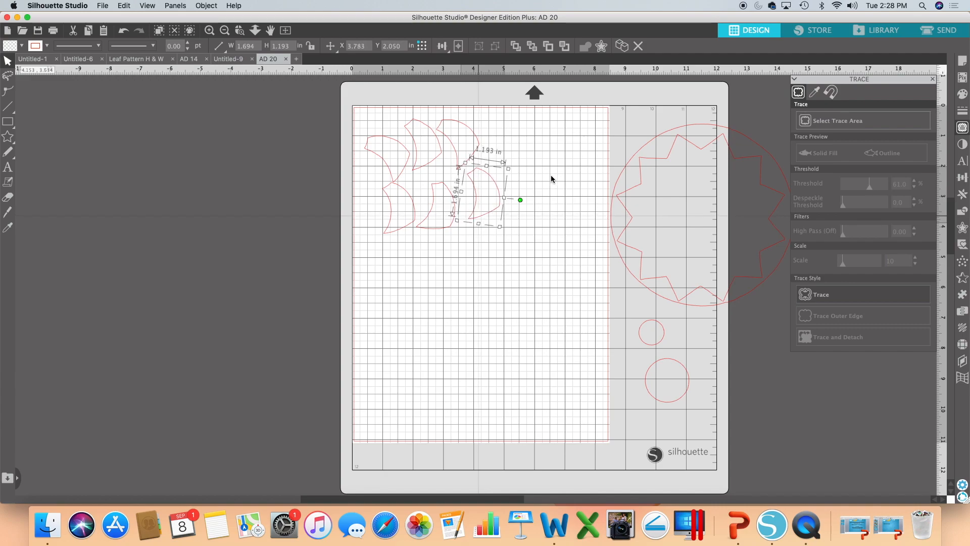
pyautogui.click(552, 174)
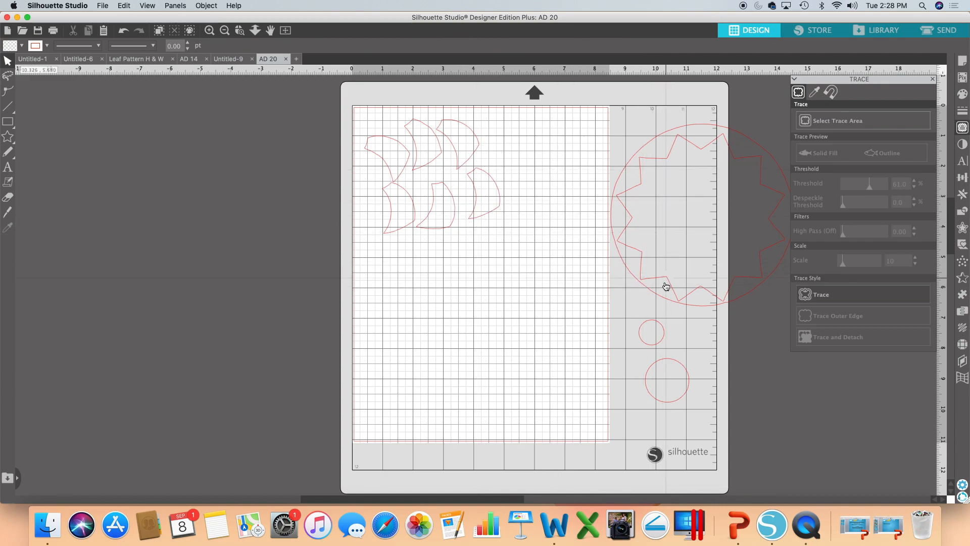
# Step: Move the star outline onto the lower part of the page and place the large circle around it
pyautogui.moveTo(669, 278); pyautogui.dragTo(472, 392)
pyautogui.click(479, 373)
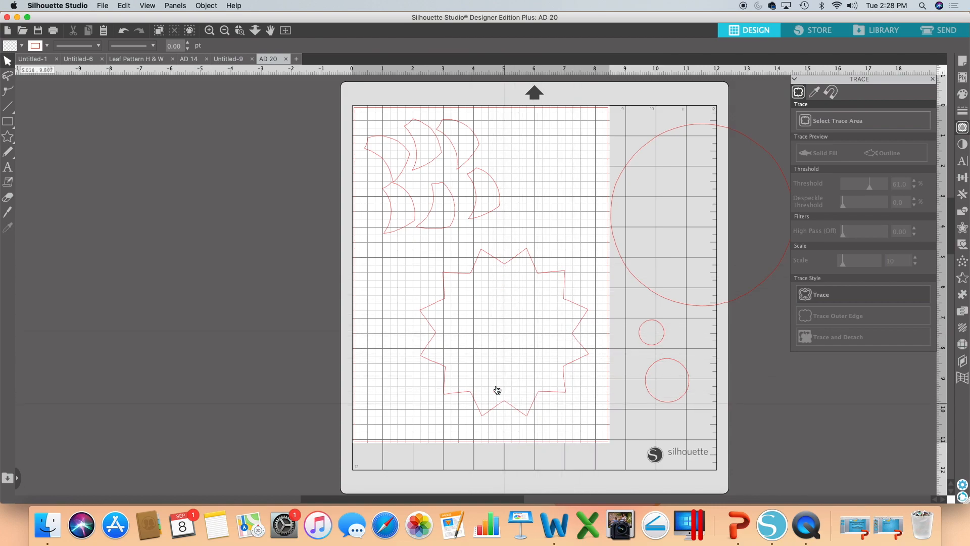
pyautogui.moveTo(672, 308); pyautogui.dragTo(487, 422)
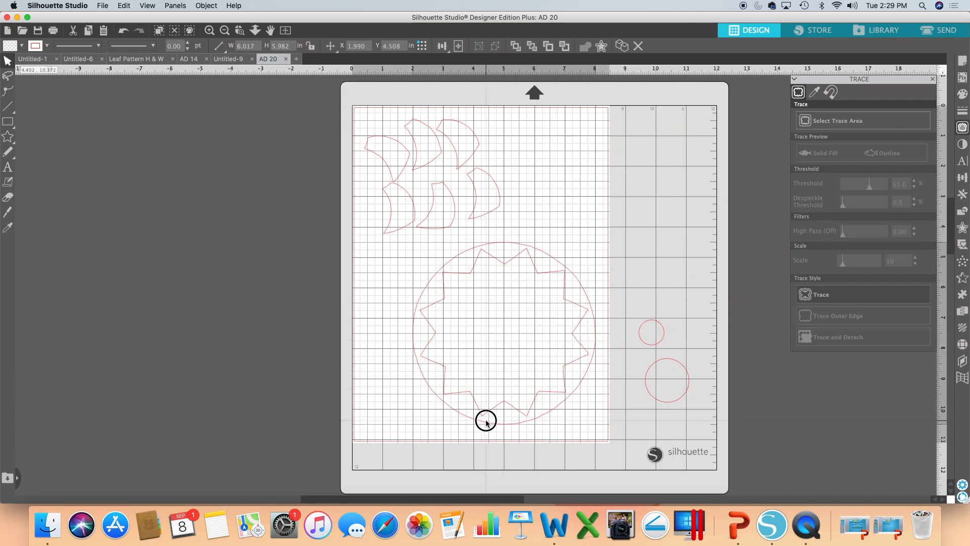
pyautogui.click(485, 420)
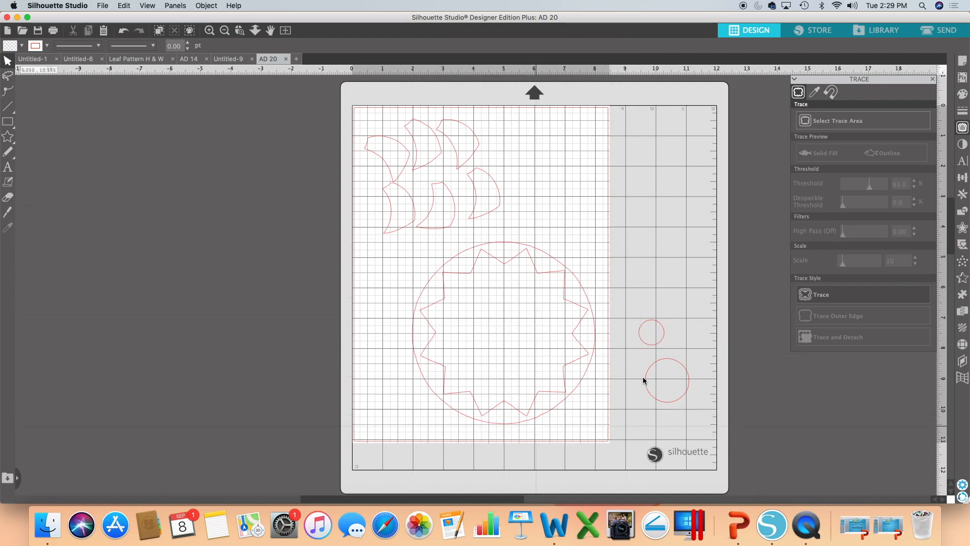
# Step: Place the two small circles to the left of the large circle and nudge the lower-left curved blade toward the page edge
pyautogui.moveTo(650, 336); pyautogui.dragTo(382, 297)
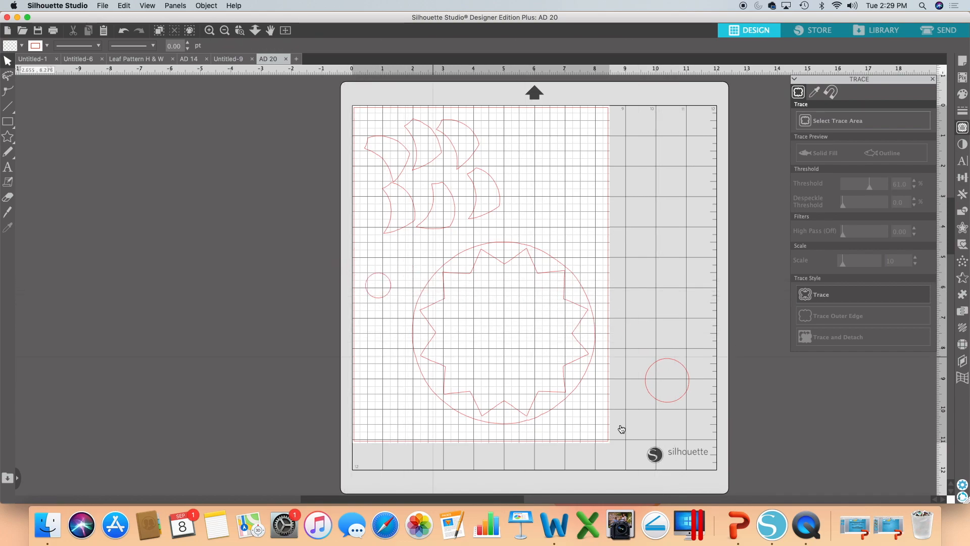
pyautogui.moveTo(676, 404); pyautogui.dragTo(398, 393)
pyautogui.click(398, 393)
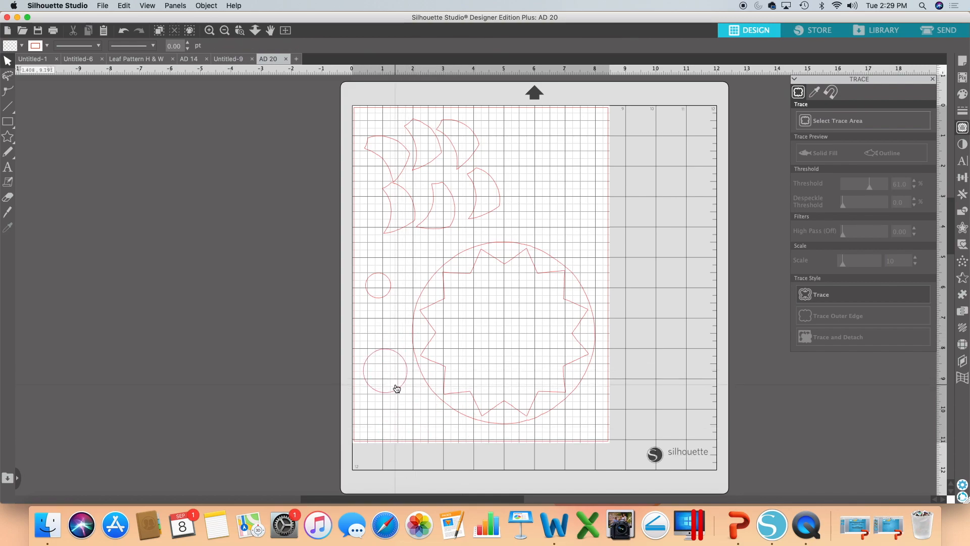
pyautogui.click(387, 203)
pyautogui.moveTo(386, 203); pyautogui.dragTo(381, 199)
pyautogui.click(379, 200)
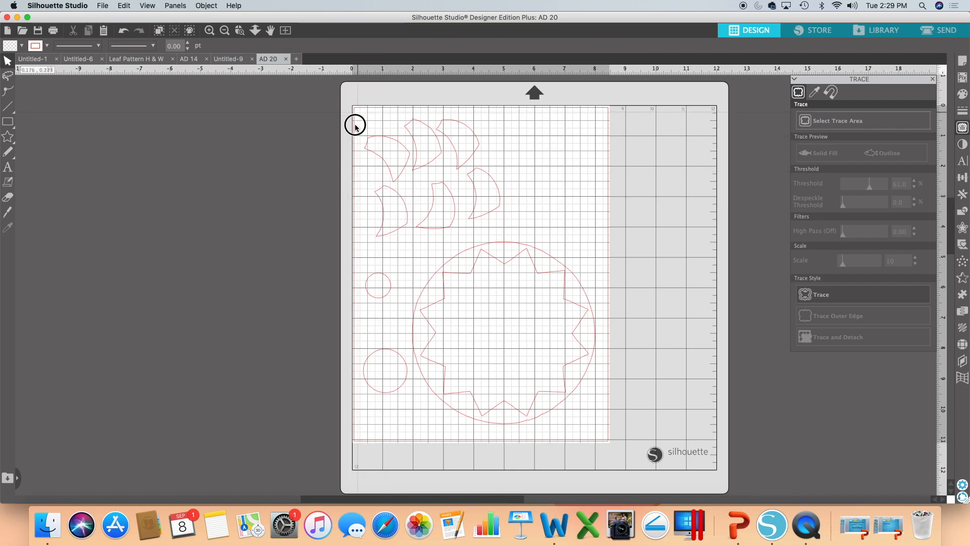
# Step: Flip all six curved blades horizontally as one selection
pyautogui.moveTo(355, 121); pyautogui.dragTo(504, 223)
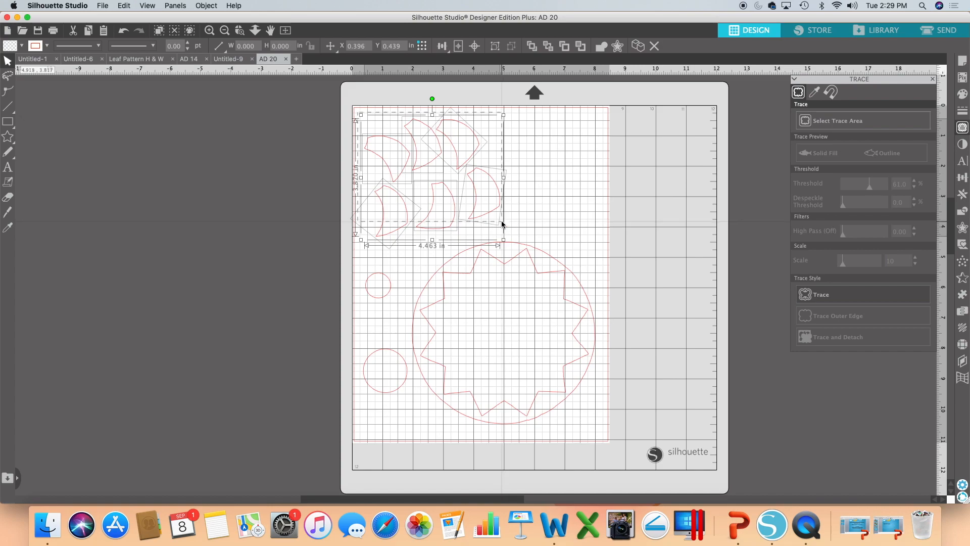
pyautogui.click(205, 5)
pyautogui.moveTo(204, 20)
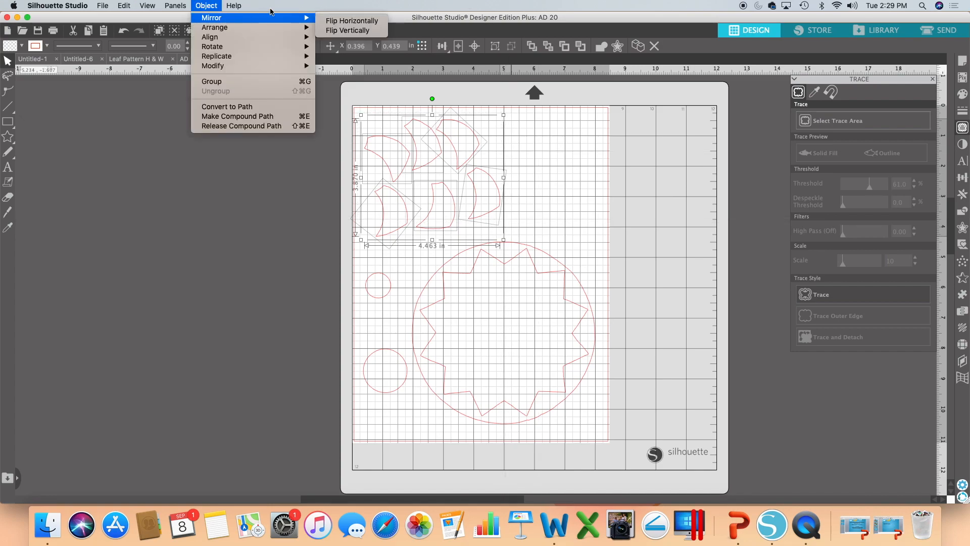
pyautogui.click(352, 20)
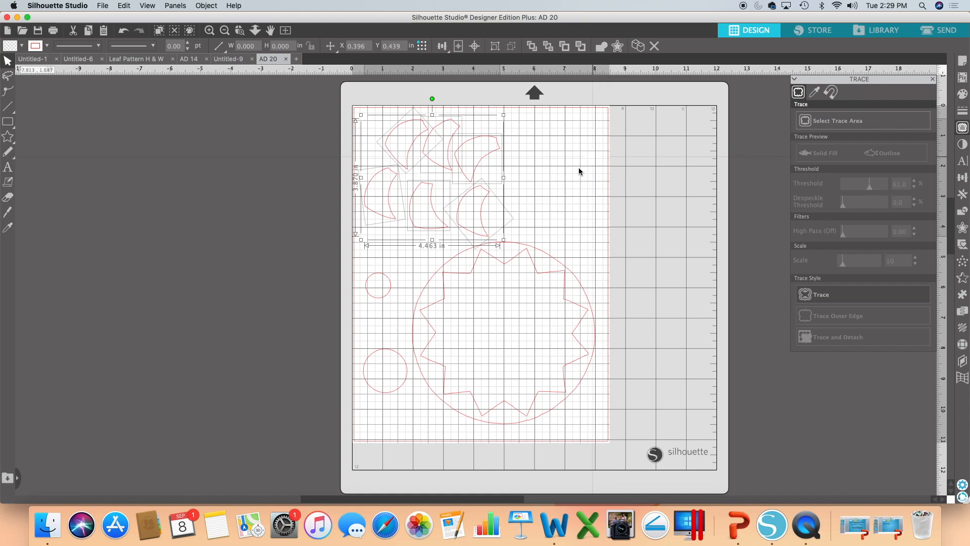
pyautogui.click(566, 178)
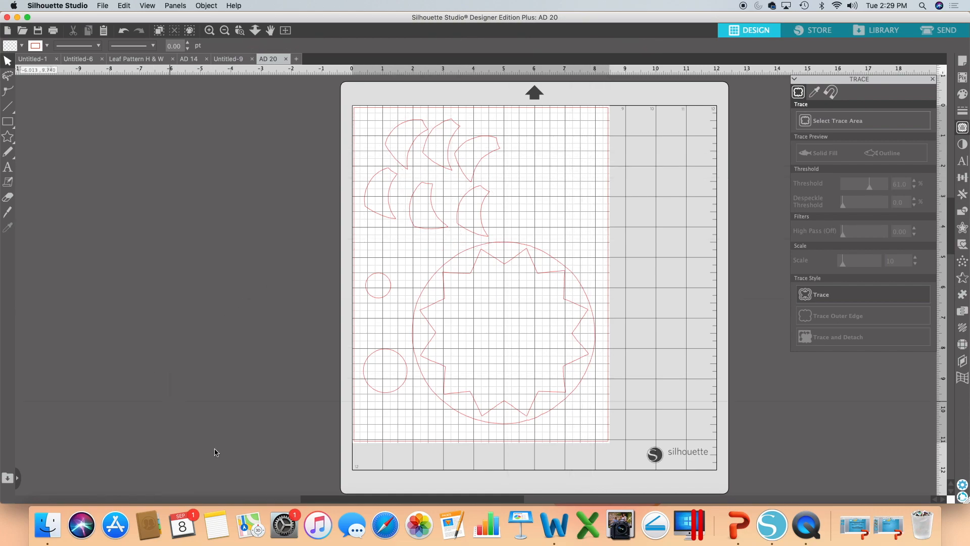
# Step: Set up the cut job for plain cardstock with Tool 1's action as Cut and its tool as AutoBlade
pyautogui.click(946, 31)
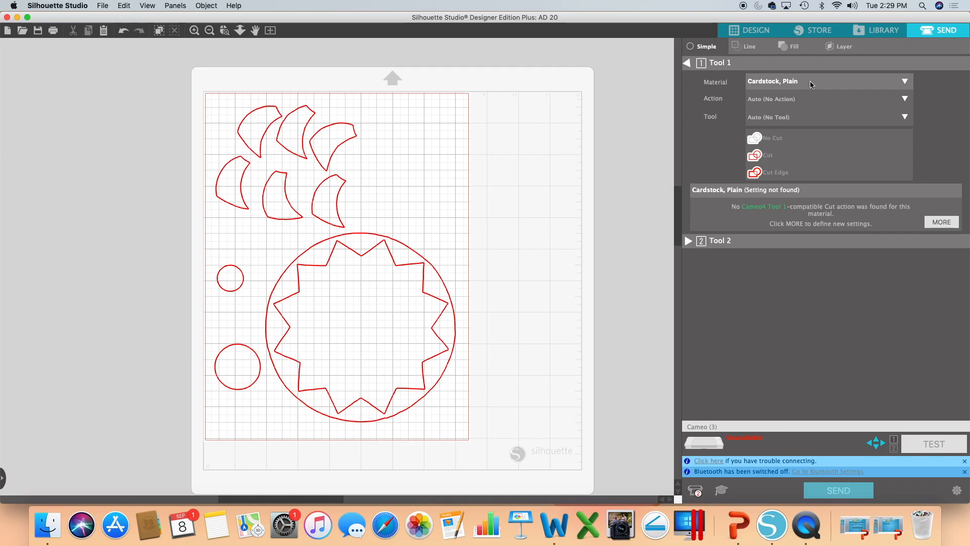
pyautogui.click(772, 100)
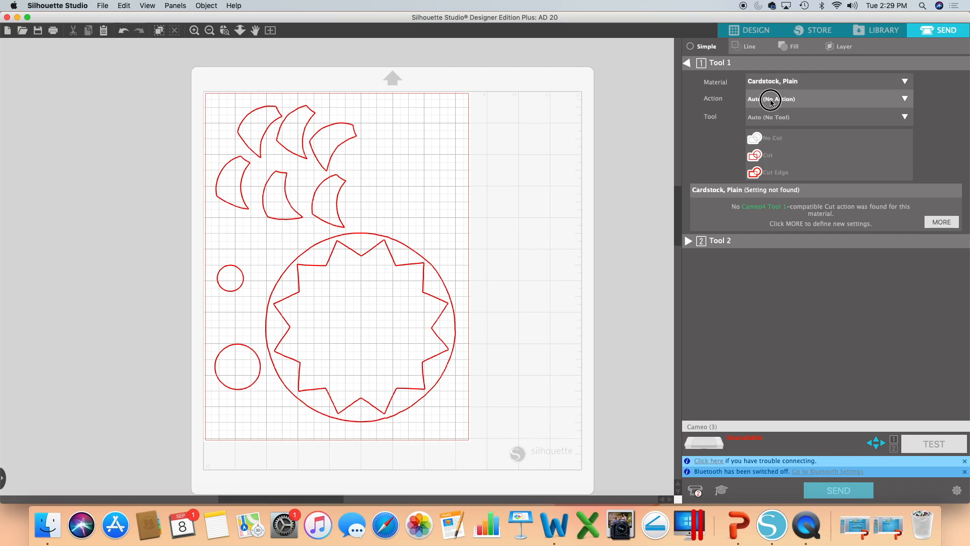
pyautogui.click(776, 137)
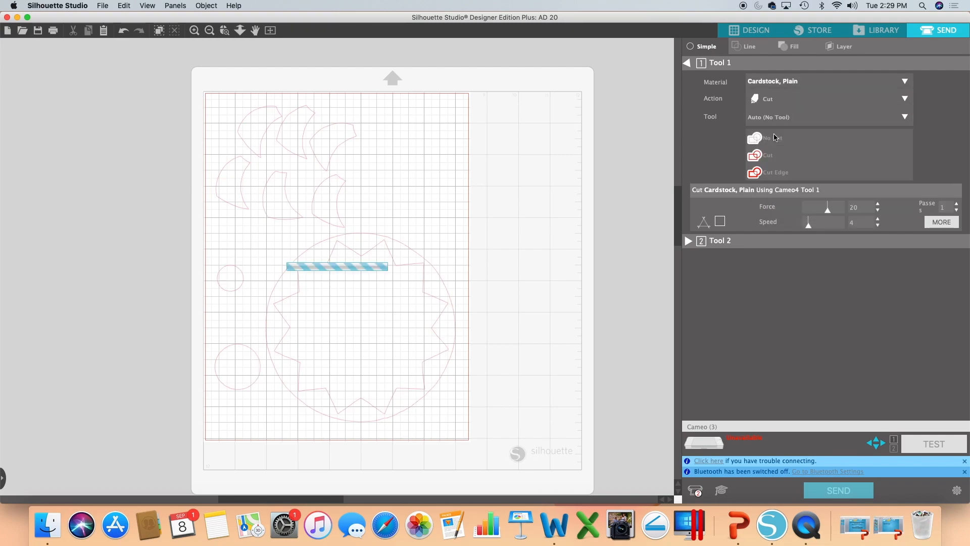
pyautogui.click(907, 117)
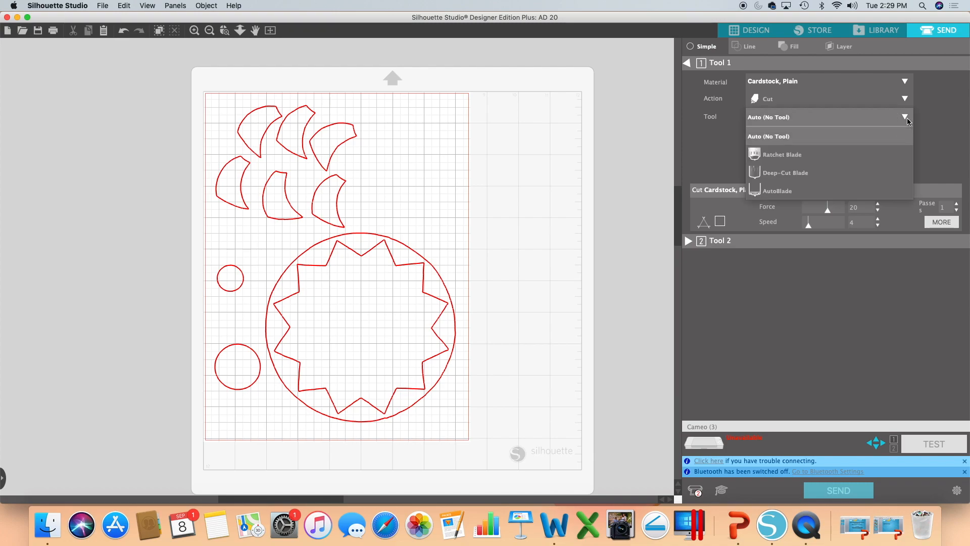
pyautogui.click(780, 189)
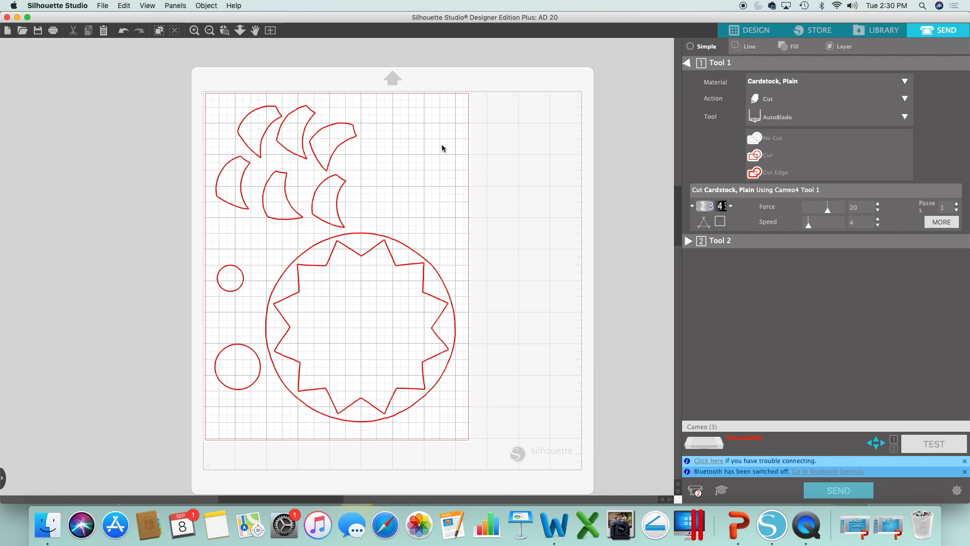
pyautogui.click(750, 30)
pyautogui.moveTo(357, 113); pyautogui.dragTo(555, 216)
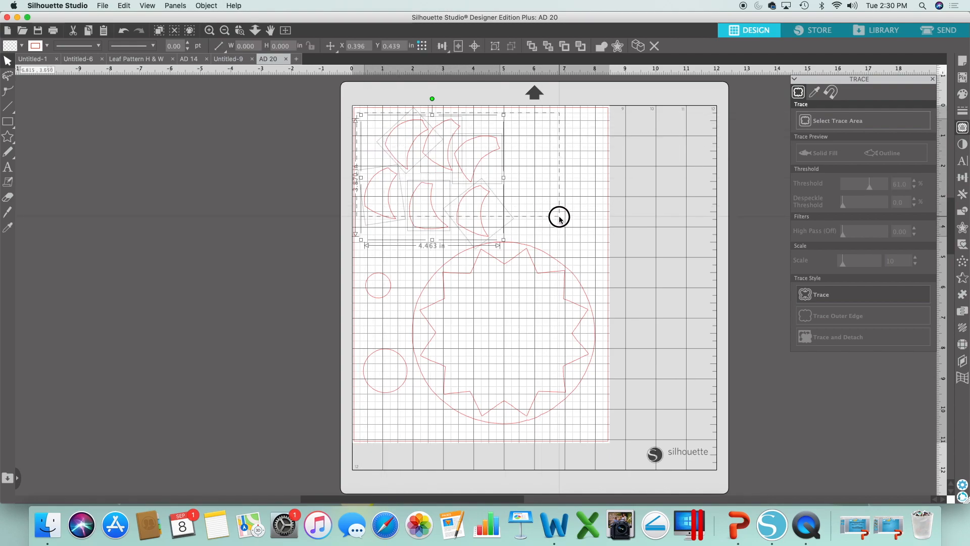
pyautogui.click(206, 6)
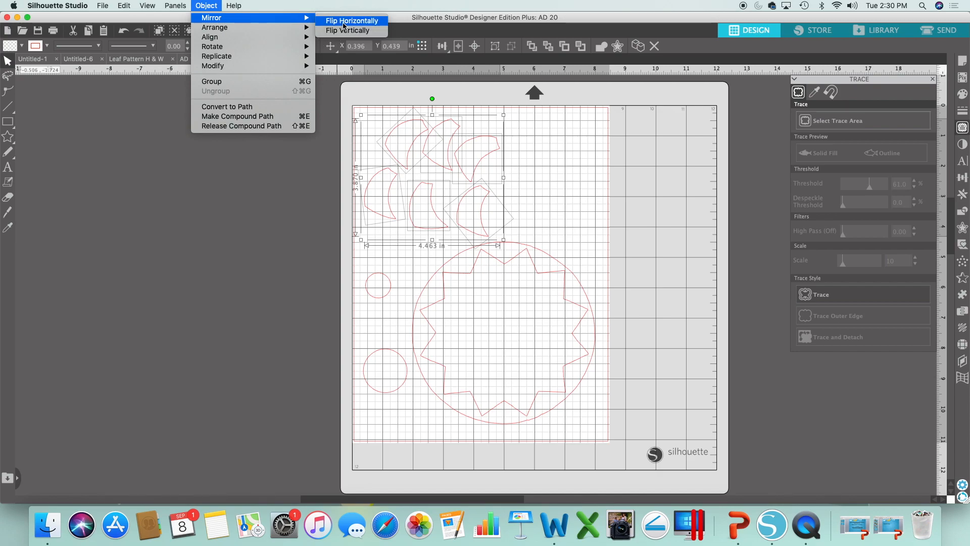
pyautogui.click(532, 187)
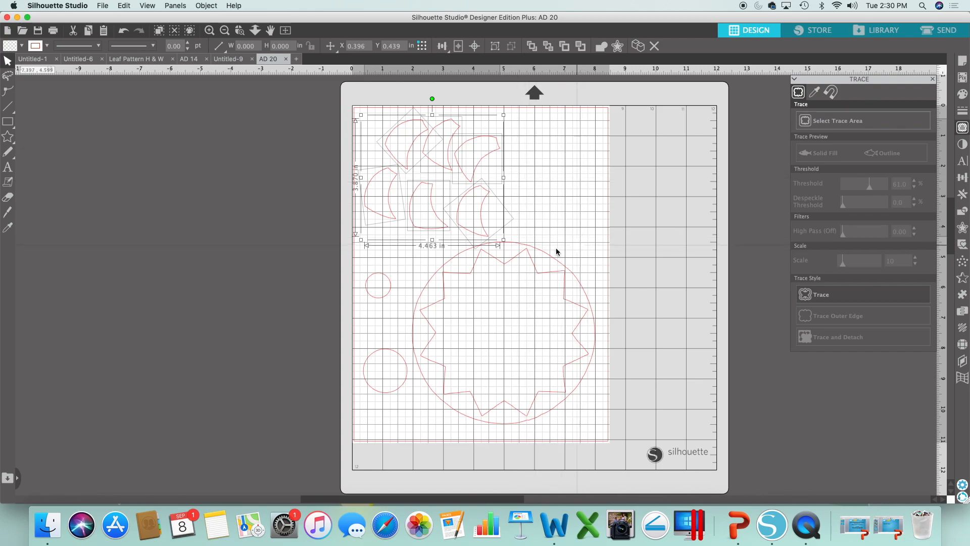
pyautogui.click(286, 59)
pyautogui.click(505, 154)
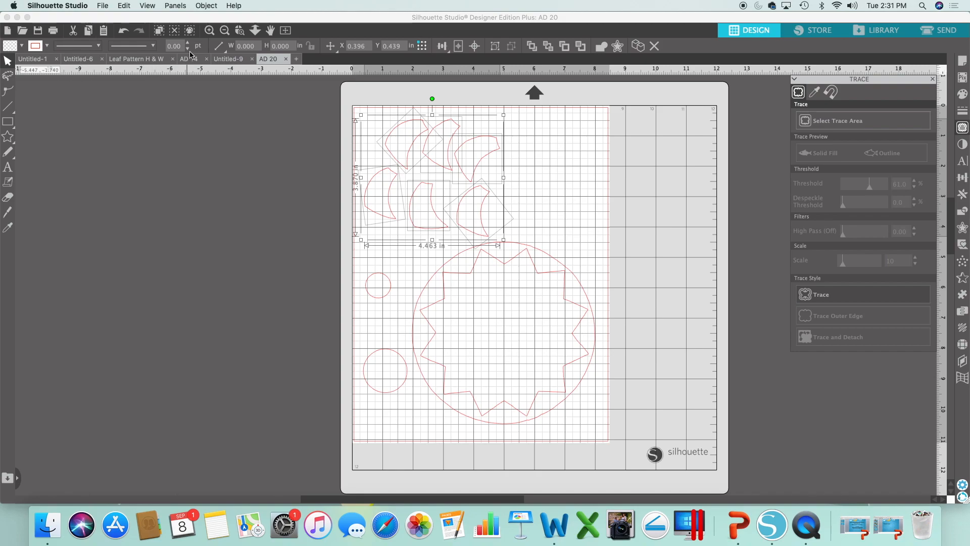
# Step: Open the black-outline AD 21 design from the library and trace an area over its center and nearby leaves at a 60% threshold
pyautogui.click(888, 33)
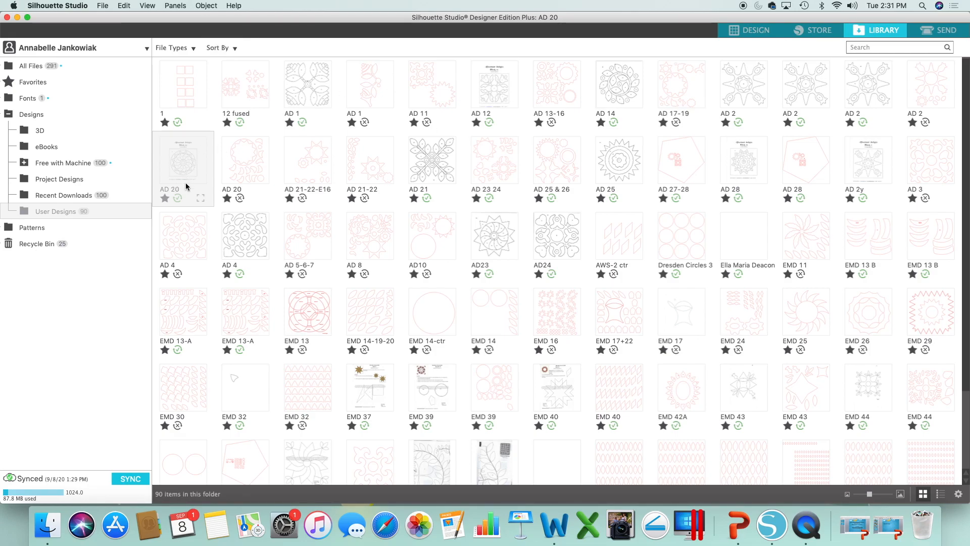
pyautogui.doubleClick(431, 170)
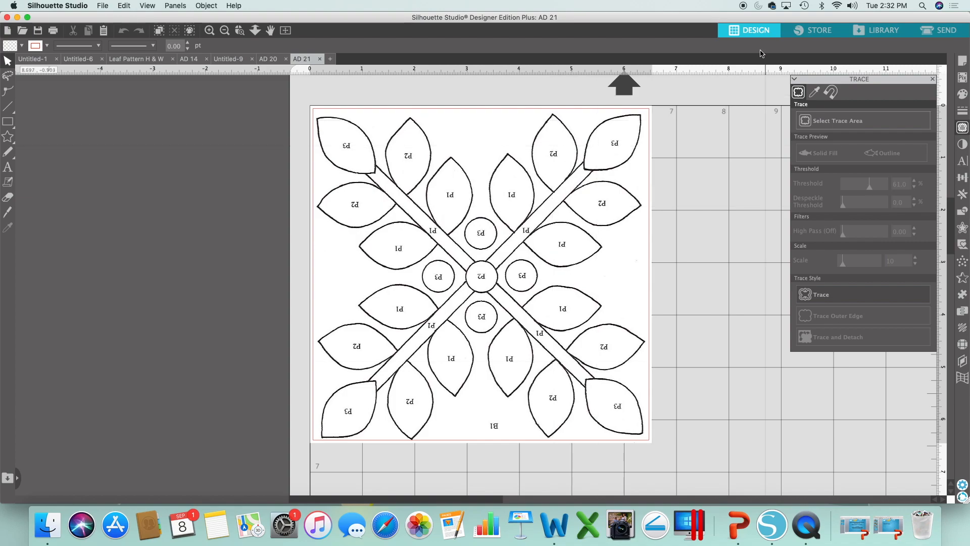
pyautogui.click(844, 122)
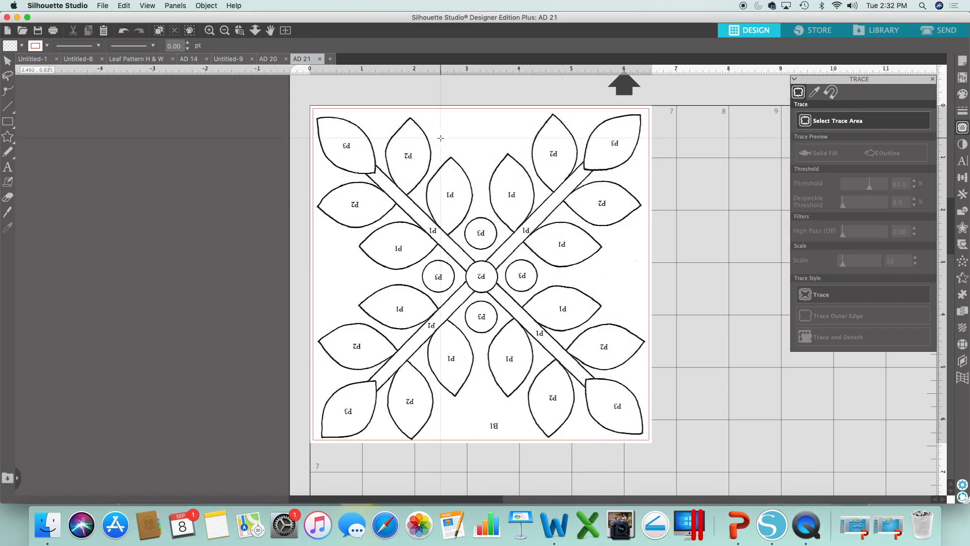
pyautogui.moveTo(441, 138)
pyautogui.mouseDown()
pyautogui.moveTo(466, 225)
pyautogui.moveTo(607, 312)
pyautogui.mouseUp()
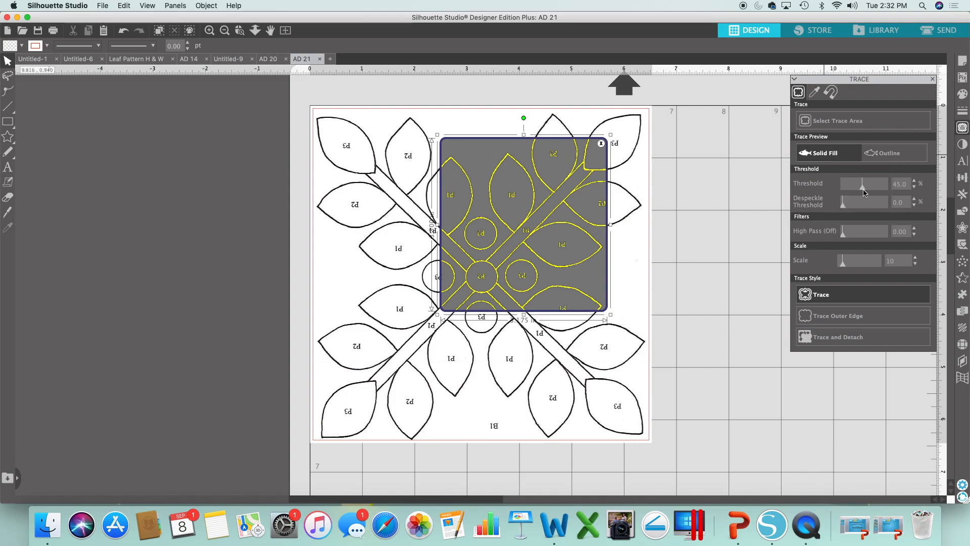
pyautogui.moveTo(863, 189); pyautogui.dragTo(870, 188)
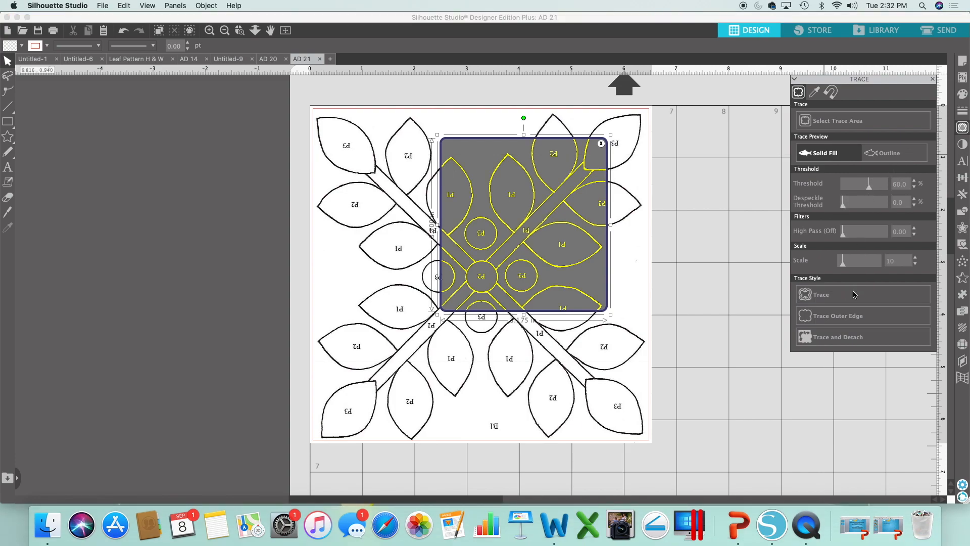
pyautogui.click(853, 299)
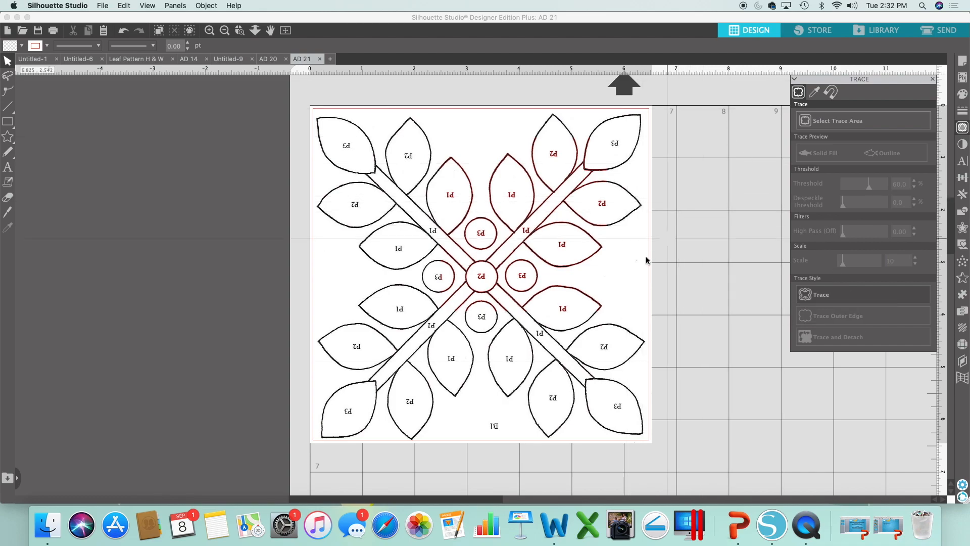
# Step: Delete the original pattern image and release the compound path of the traced outlines
pyautogui.rightClick(611, 264)
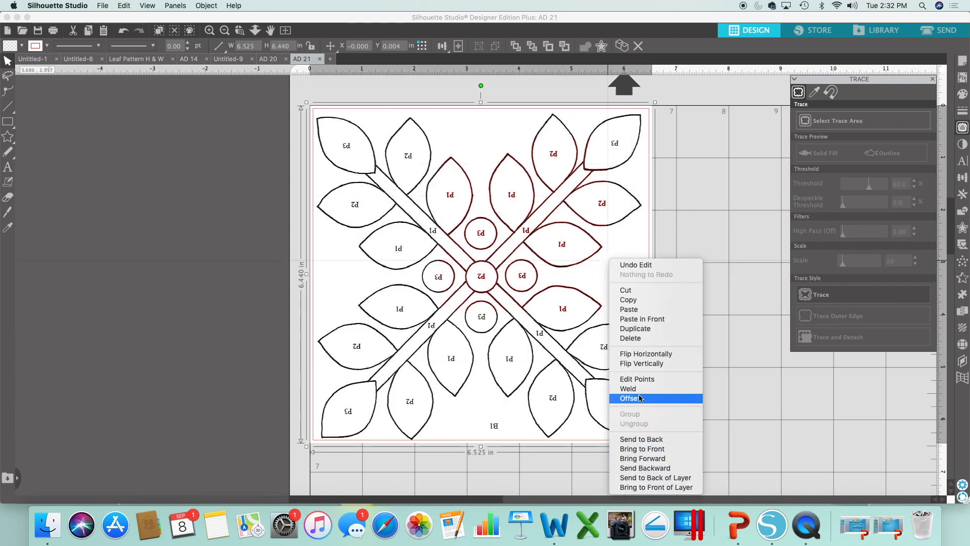
pyautogui.click(633, 340)
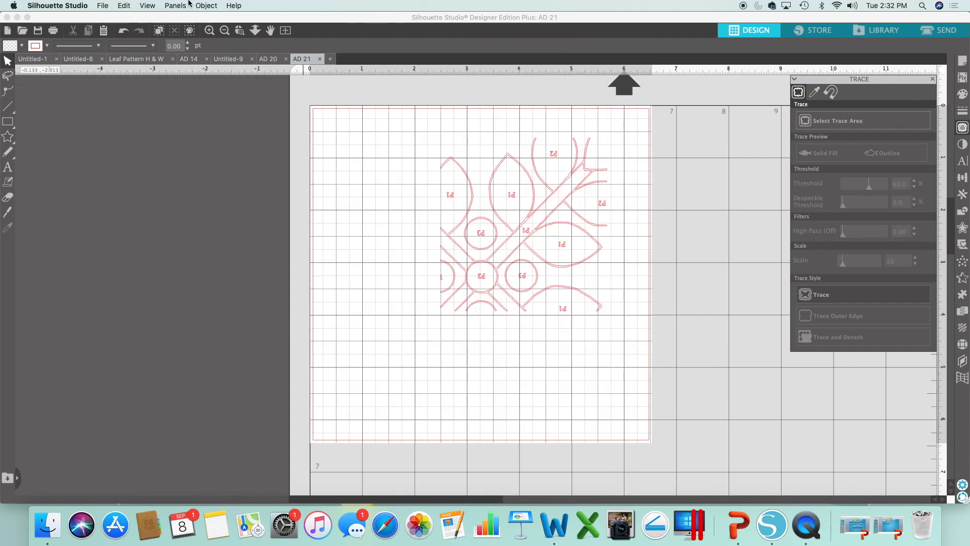
pyautogui.click(525, 309)
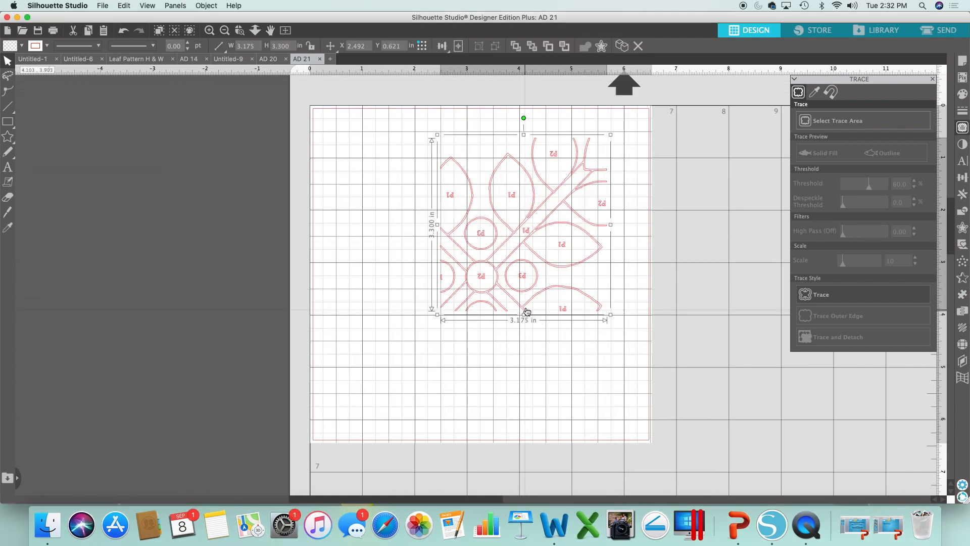
pyautogui.click(206, 6)
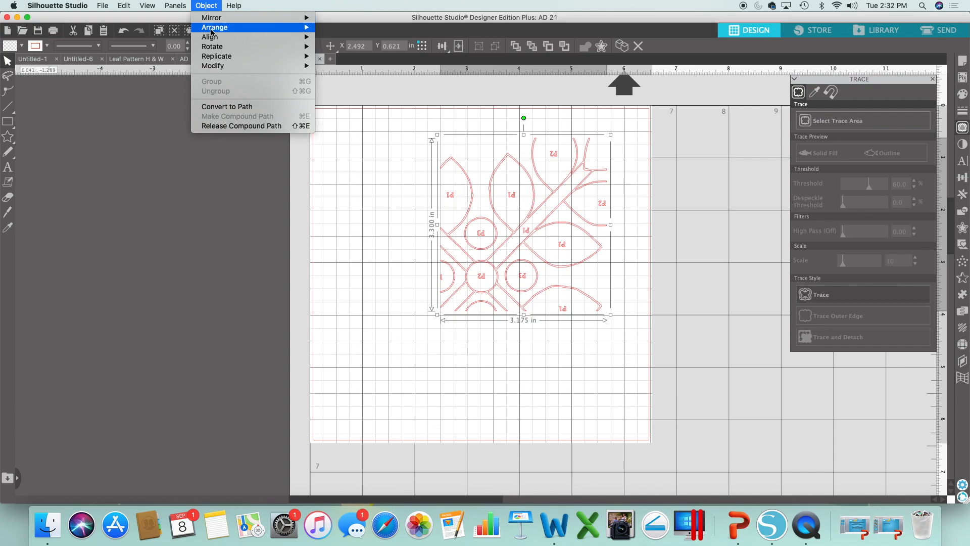
pyautogui.click(254, 128)
pyautogui.click(546, 357)
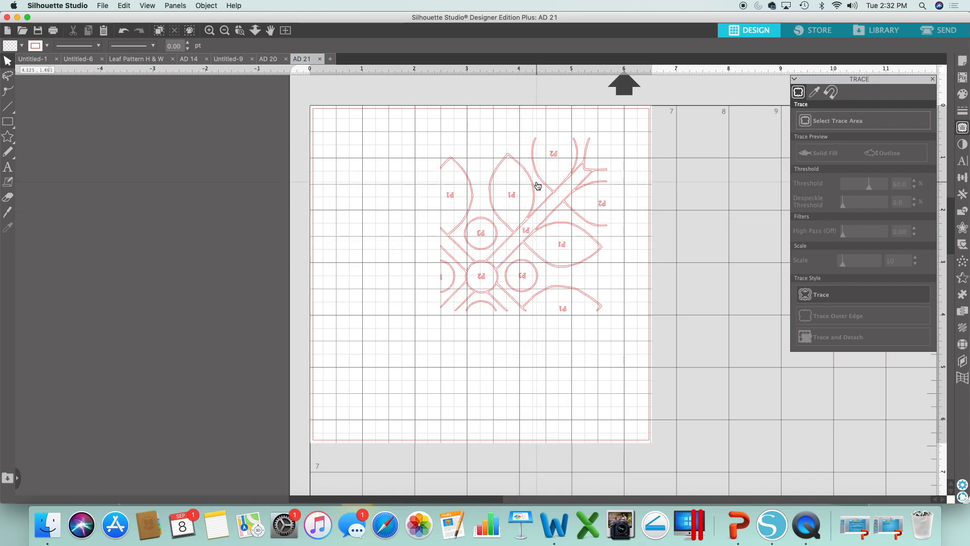
# Step: Move the joined outer outline aside and pull one complete inner leaf and the center circle off the page
pyautogui.moveTo(533, 186); pyautogui.dragTo(358, 202)
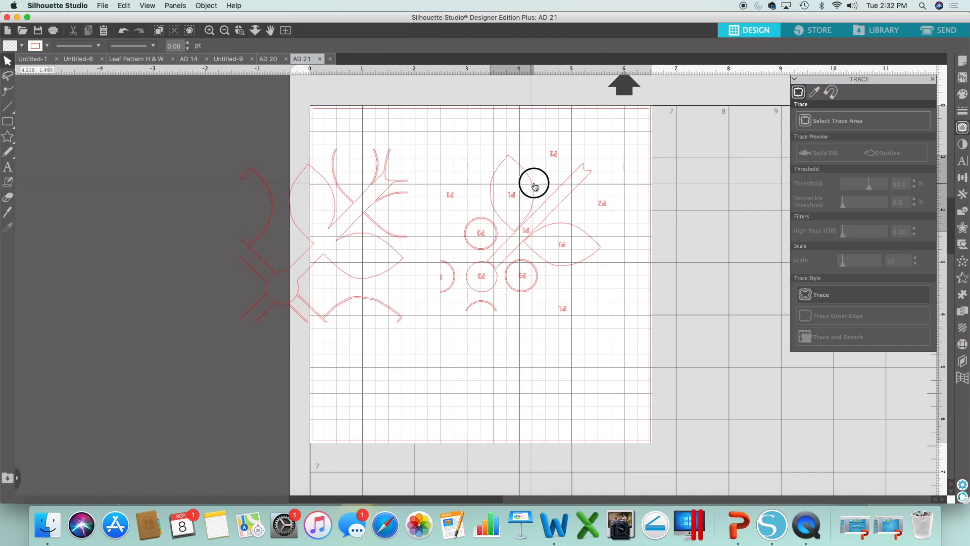
pyautogui.moveTo(535, 182); pyautogui.dragTo(723, 156)
pyautogui.click(506, 285)
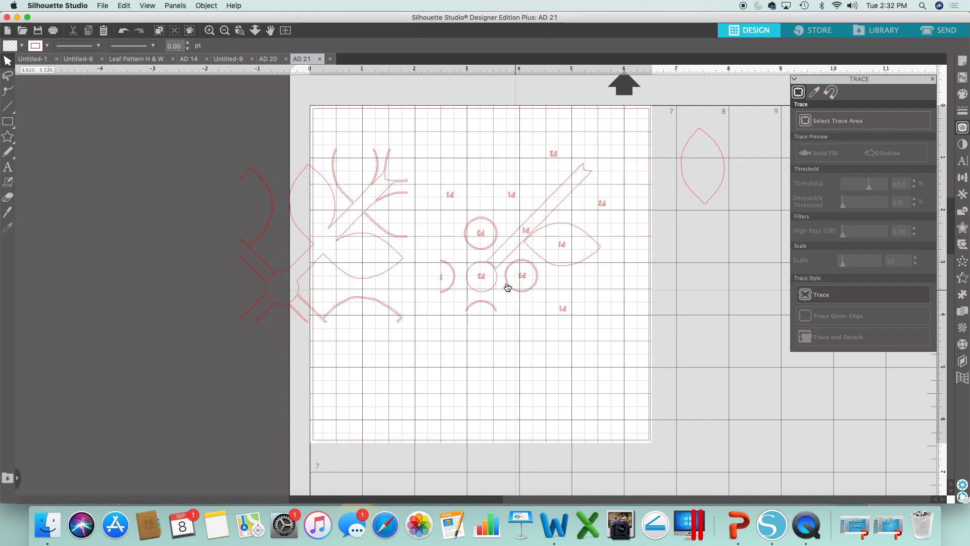
pyautogui.moveTo(498, 290); pyautogui.dragTo(723, 251)
# Step: Delete all leftover traced outlines and labels, and place the separated leaf in the page's upper-left corner
pyautogui.moveTo(366, 234); pyautogui.dragTo(477, 199)
pyautogui.moveTo(332, 112); pyautogui.dragTo(650, 344)
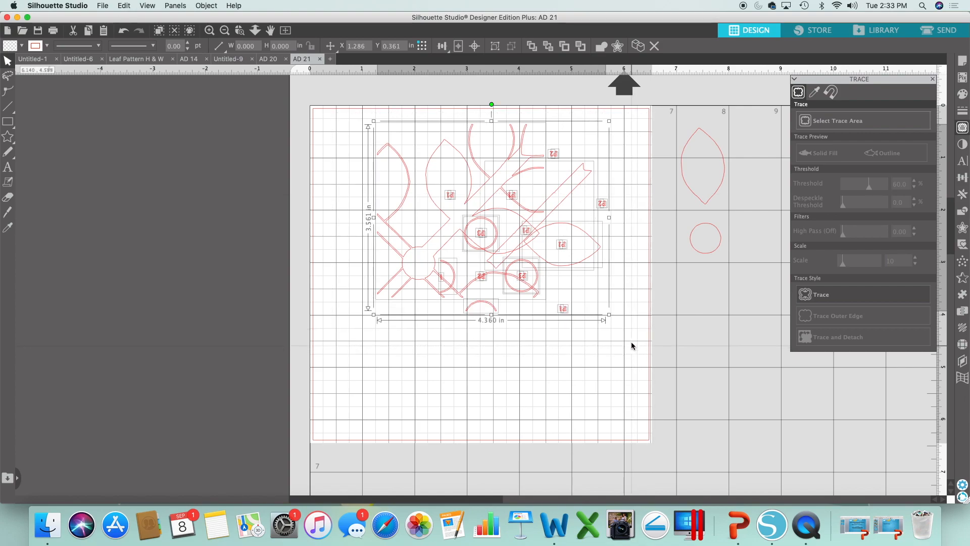
pyautogui.press('Delete')
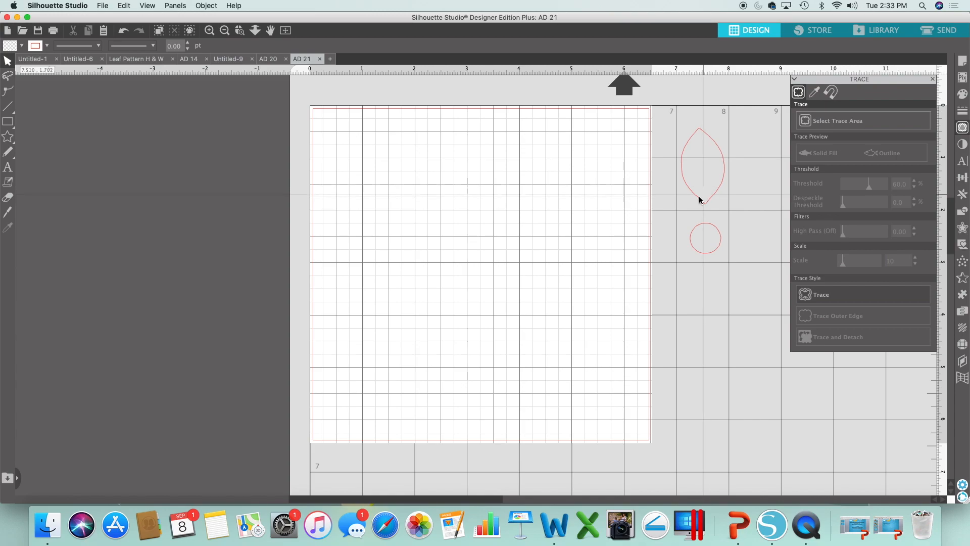
pyautogui.moveTo(699, 201); pyautogui.dragTo(339, 188)
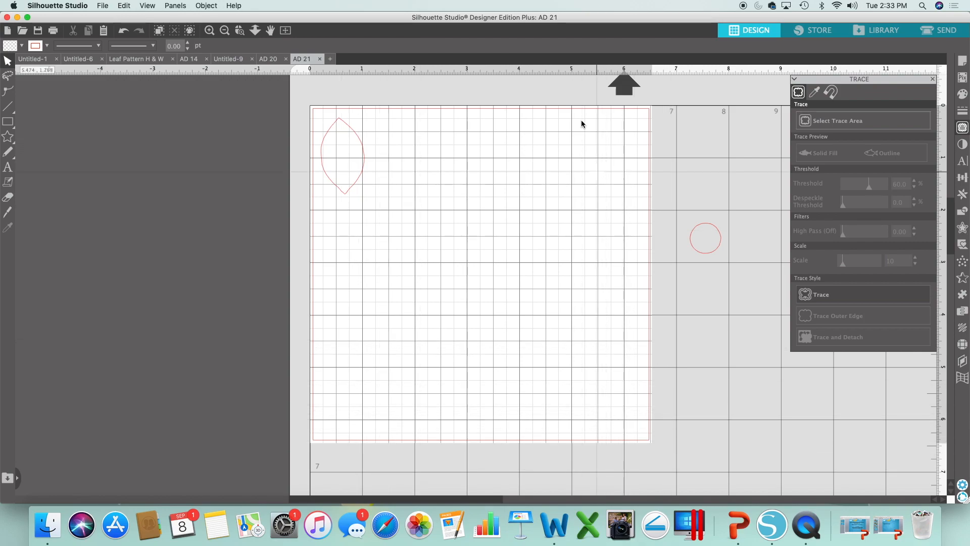
# Step: Set the page size to 8.5 in wide and 11.5 in high
pyautogui.click(964, 61)
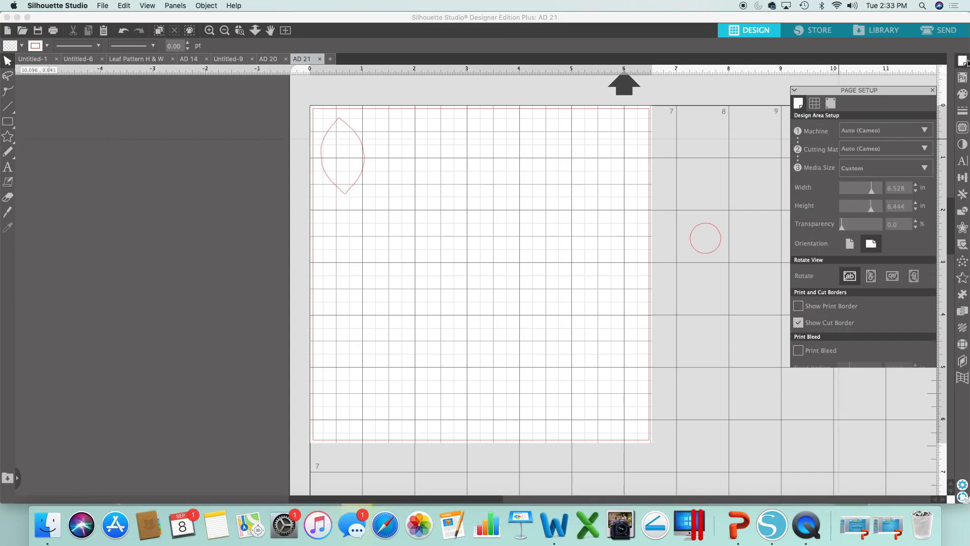
pyautogui.doubleClick(909, 177)
pyautogui.write('8')
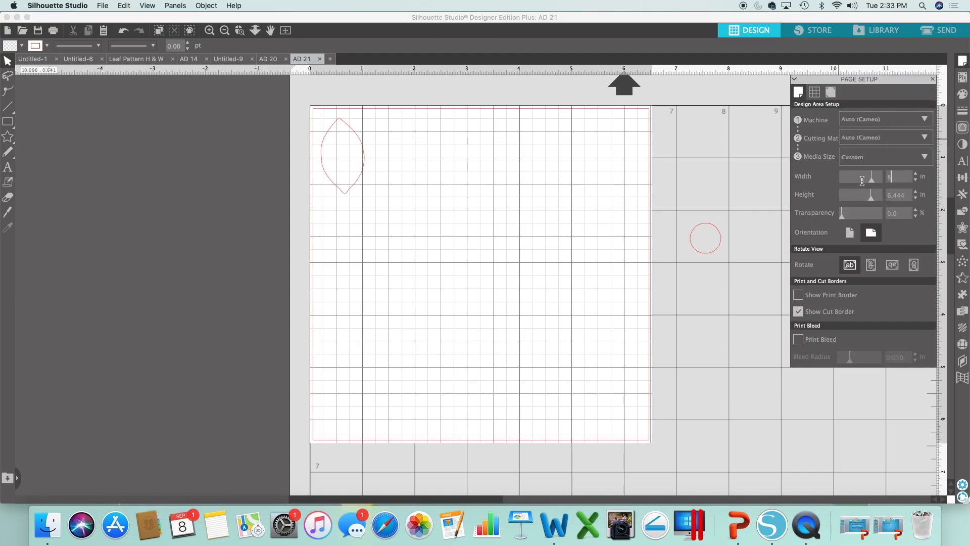
pyautogui.press('Return')
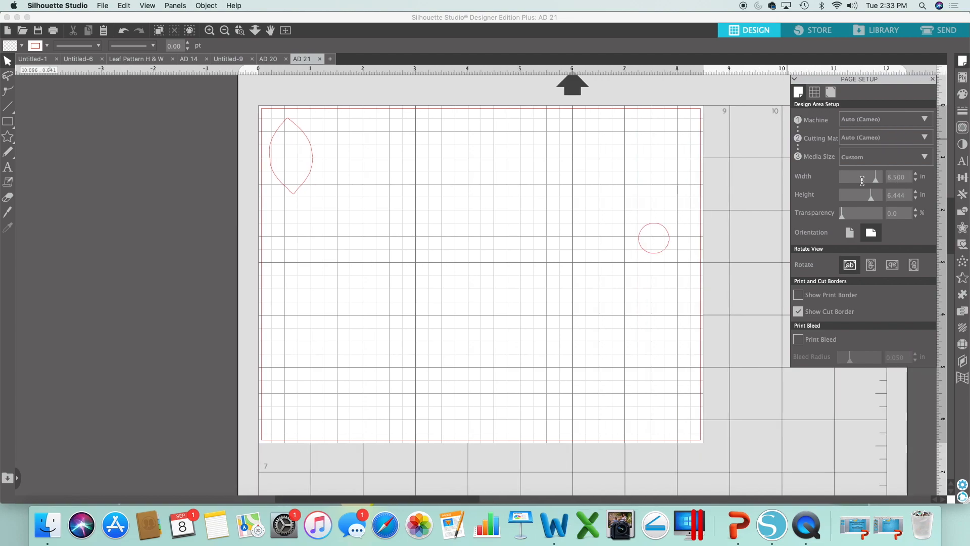
pyautogui.doubleClick(913, 194)
pyautogui.write('11.5')
pyautogui.press('Return')
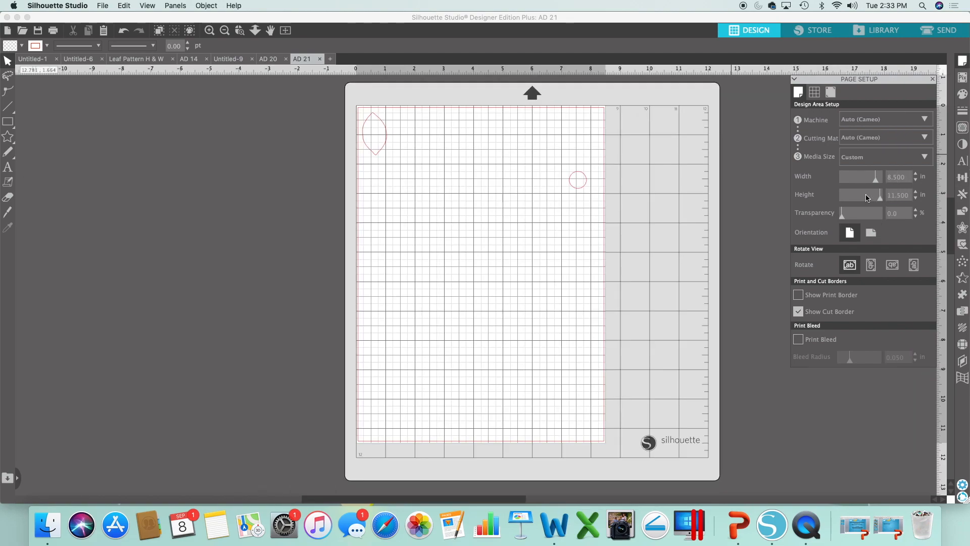
# Step: Replicate the leaf as a row of four and spread the copies apart along the page's upper edge
pyautogui.click(376, 154)
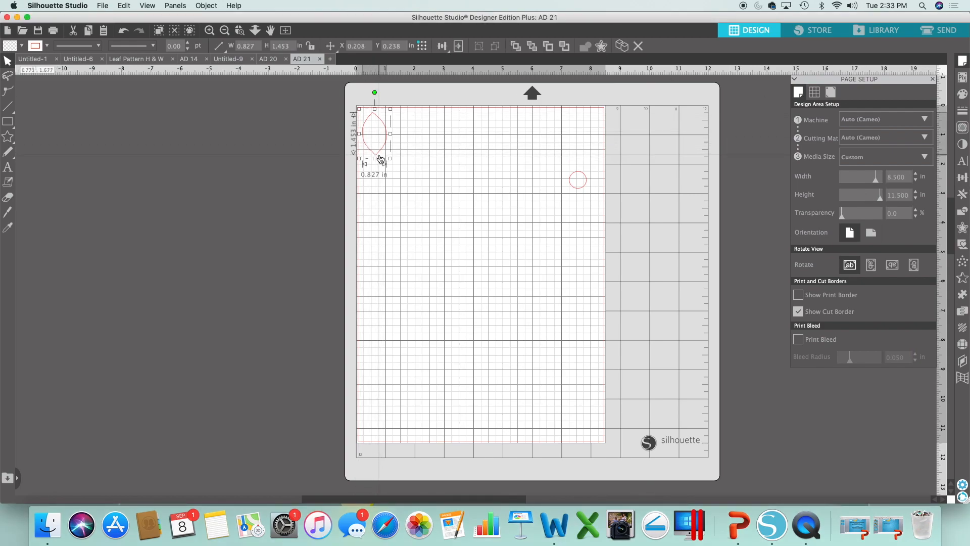
pyautogui.click(205, 7)
pyautogui.moveTo(265, 58)
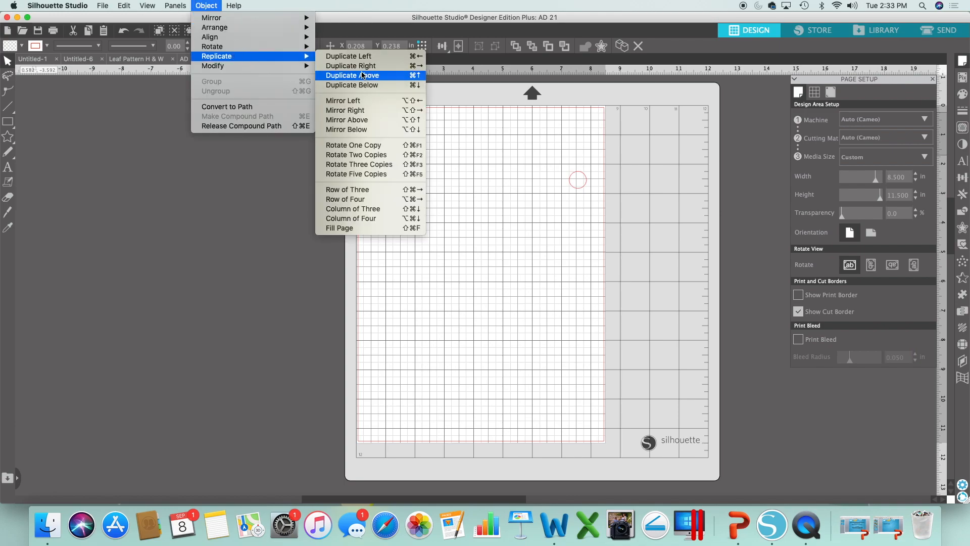
pyautogui.click(375, 202)
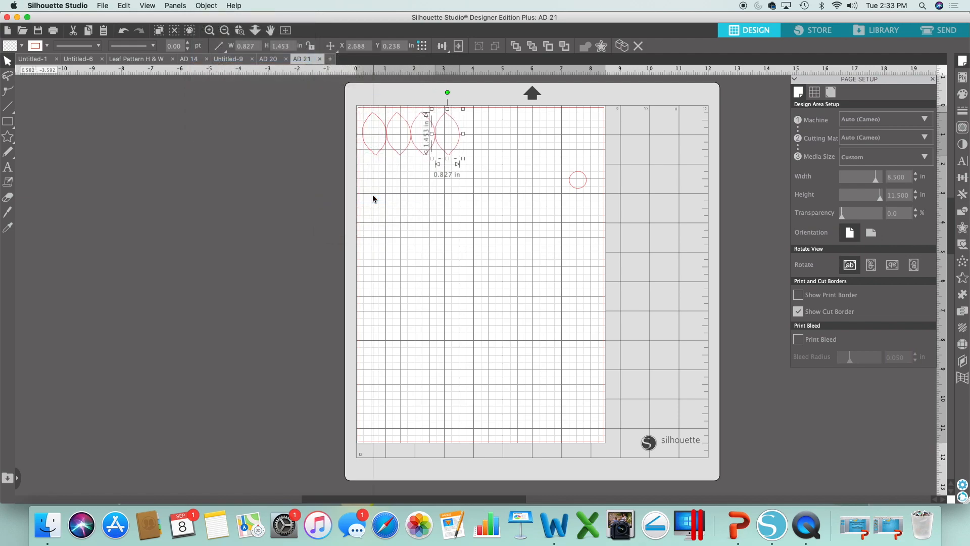
pyautogui.moveTo(460, 132); pyautogui.dragTo(413, 131)
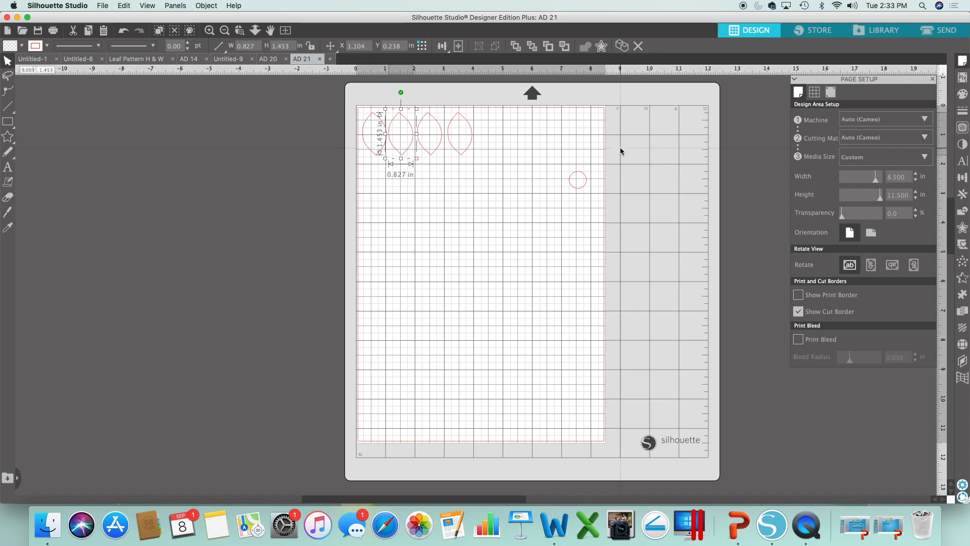
# Step: Replicate the row of four leaves as a column of four down the page
pyautogui.click(484, 234)
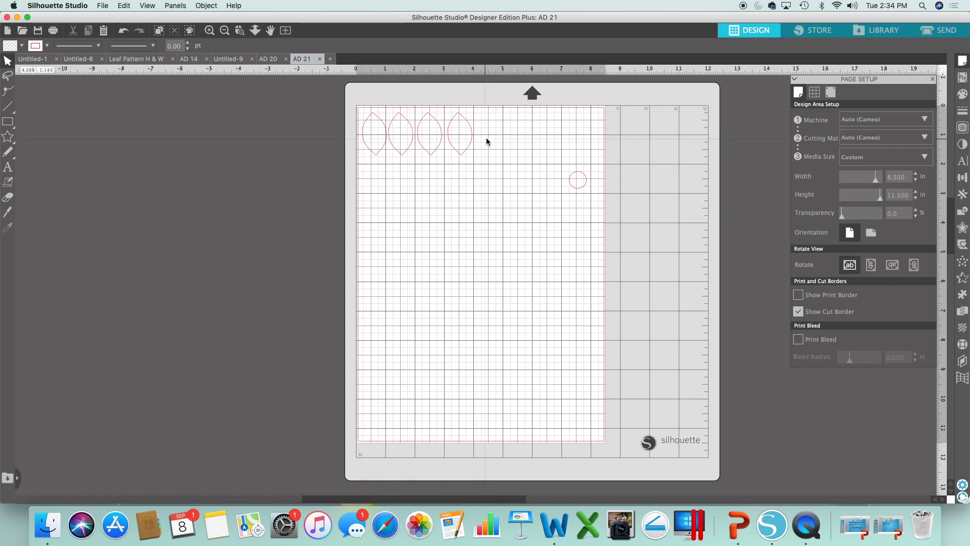
pyautogui.moveTo(360, 111); pyautogui.dragTo(492, 156)
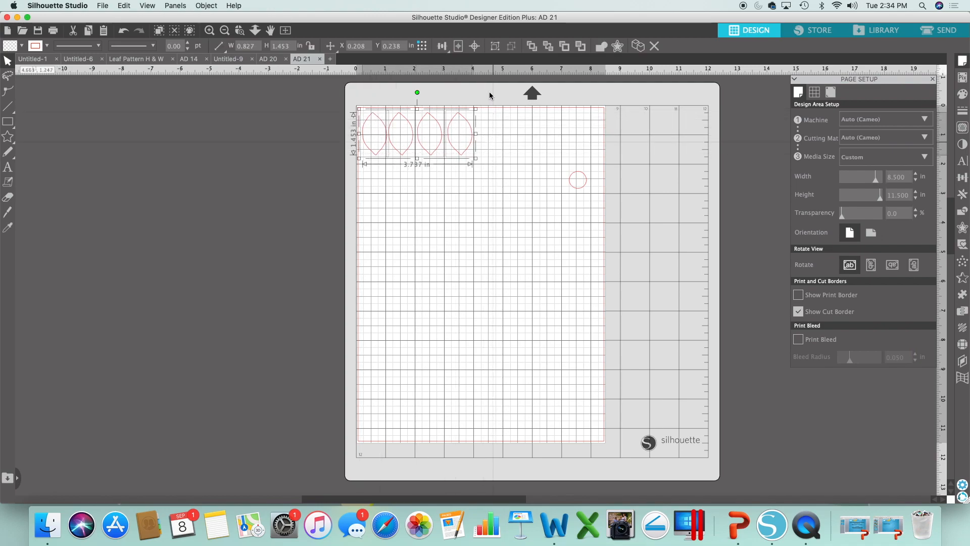
pyautogui.click(205, 6)
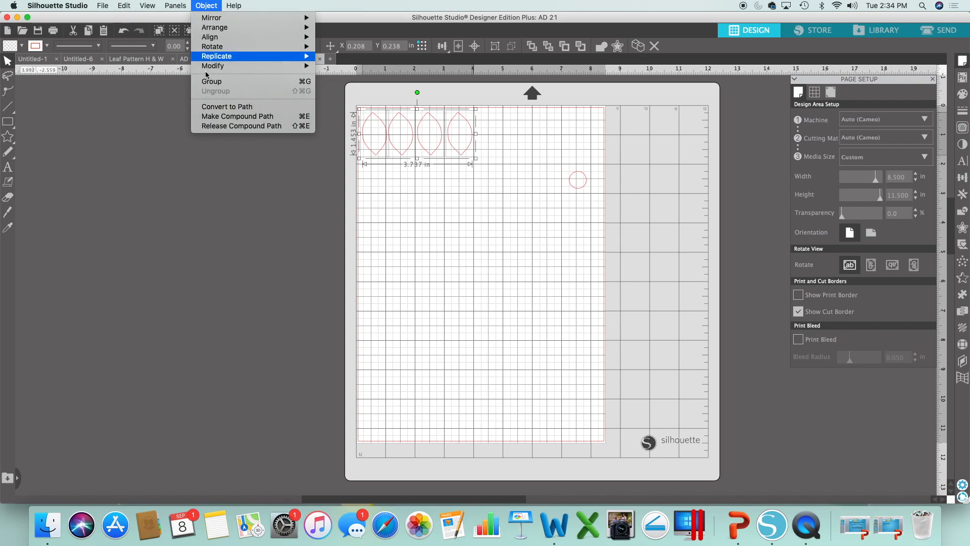
pyautogui.moveTo(216, 57)
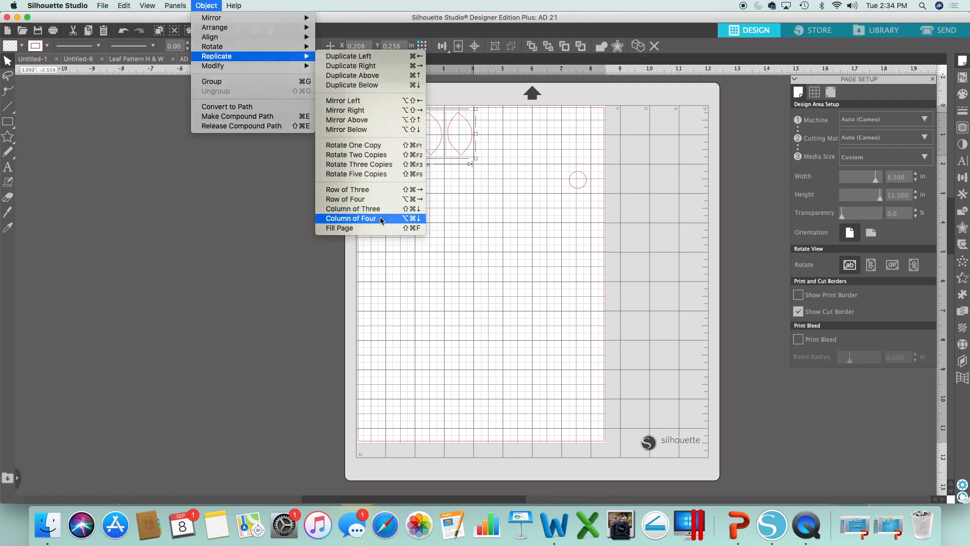
pyautogui.click(380, 219)
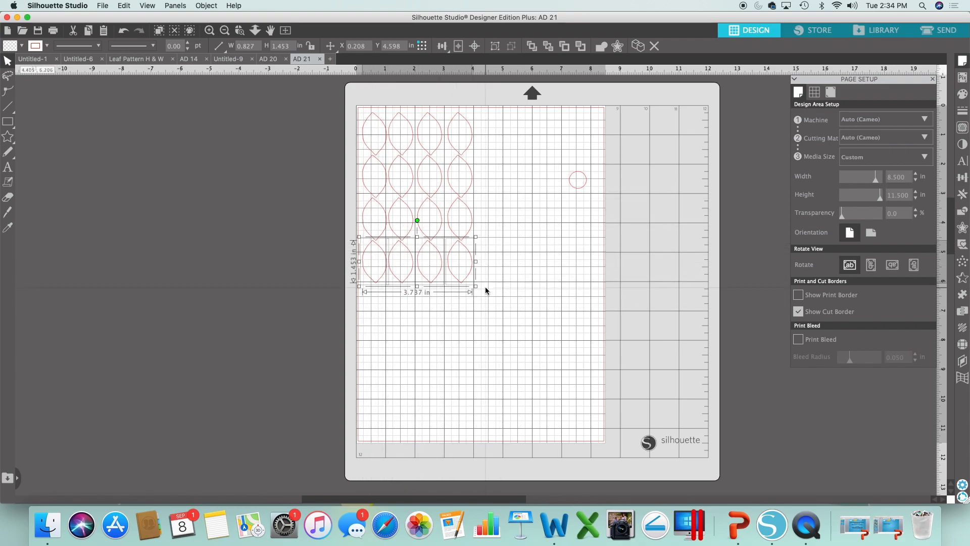
# Step: Duplicate the lowest row of leaves once below itself
pyautogui.click(209, 6)
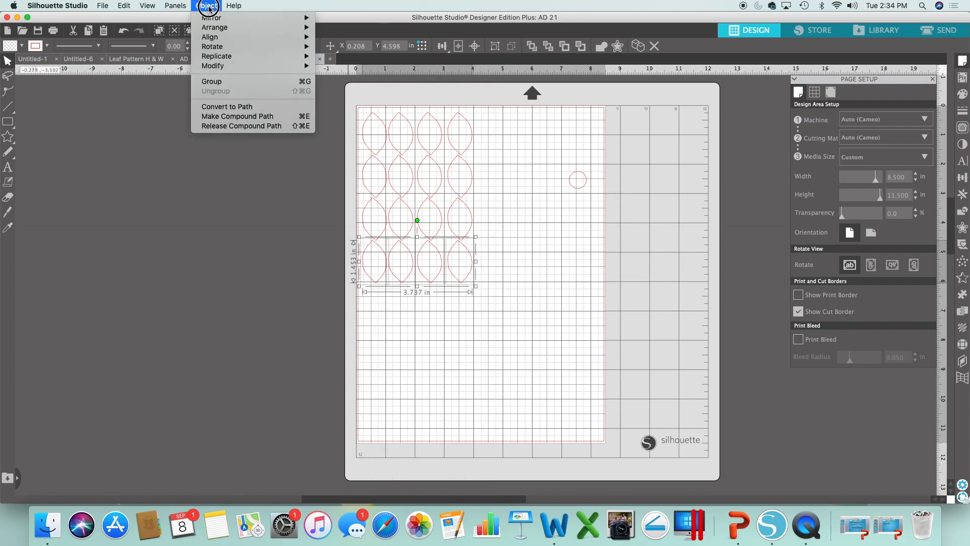
pyautogui.moveTo(223, 56)
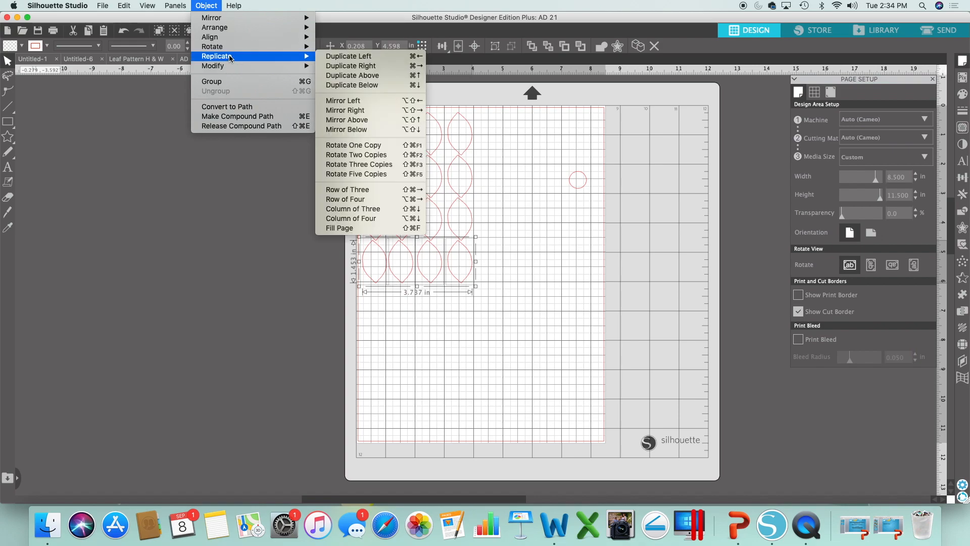
pyautogui.click(386, 89)
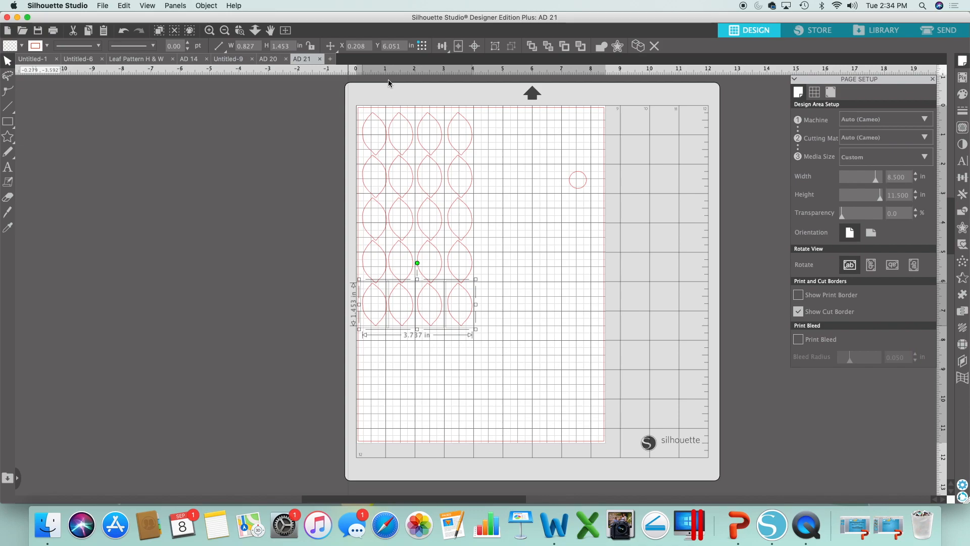
# Step: Move the center circle beside the upper row of leaves and replicate it as a column of four
pyautogui.moveTo(580, 184); pyautogui.dragTo(495, 136)
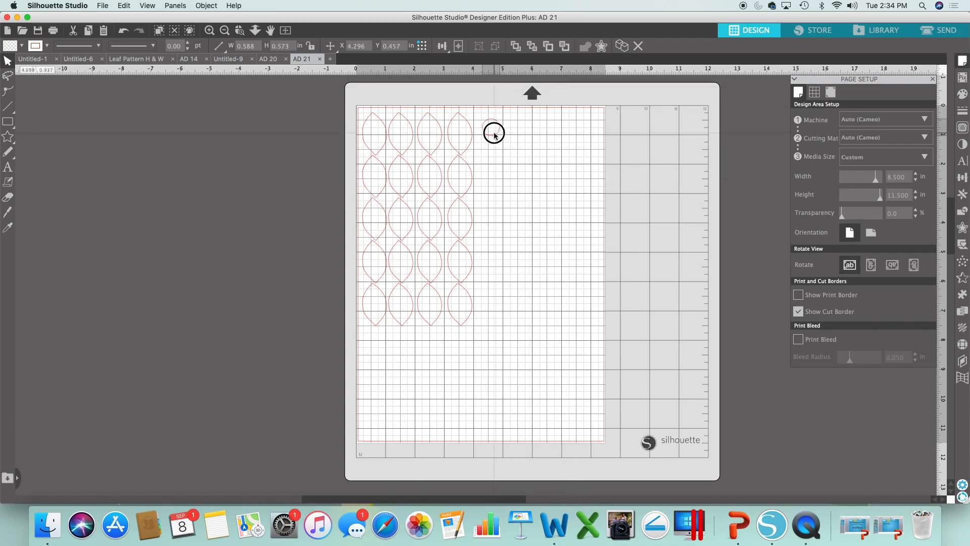
pyautogui.click(495, 133)
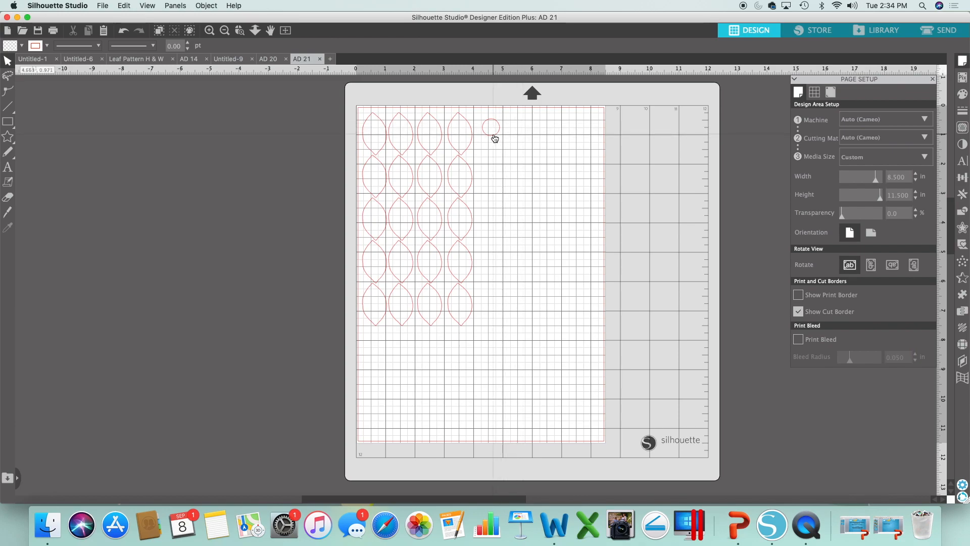
pyautogui.click(495, 138)
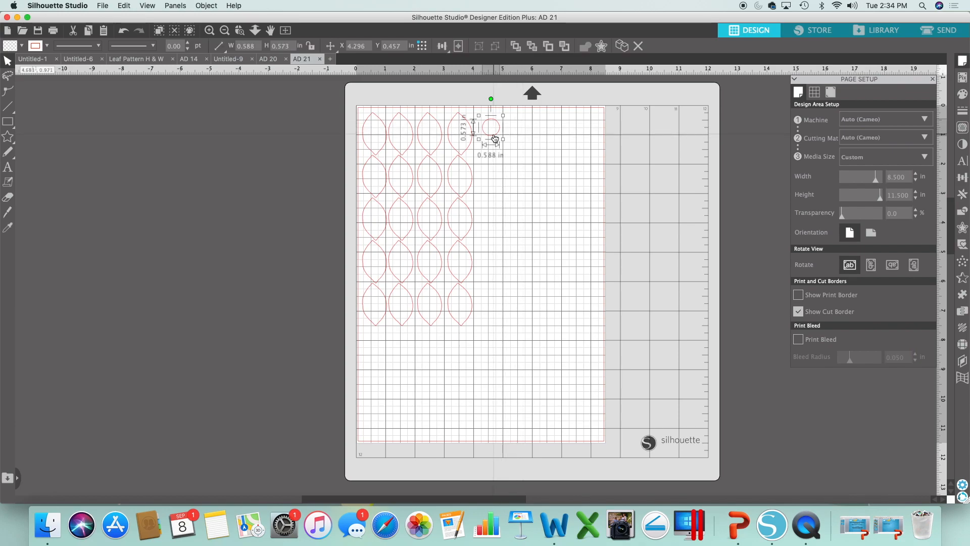
pyautogui.click(205, 6)
pyautogui.moveTo(231, 59)
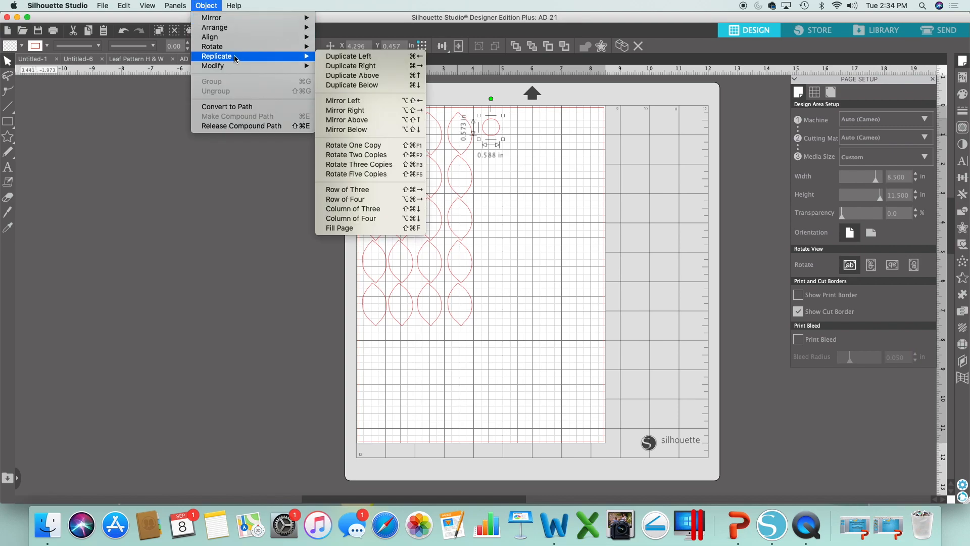
pyautogui.click(378, 222)
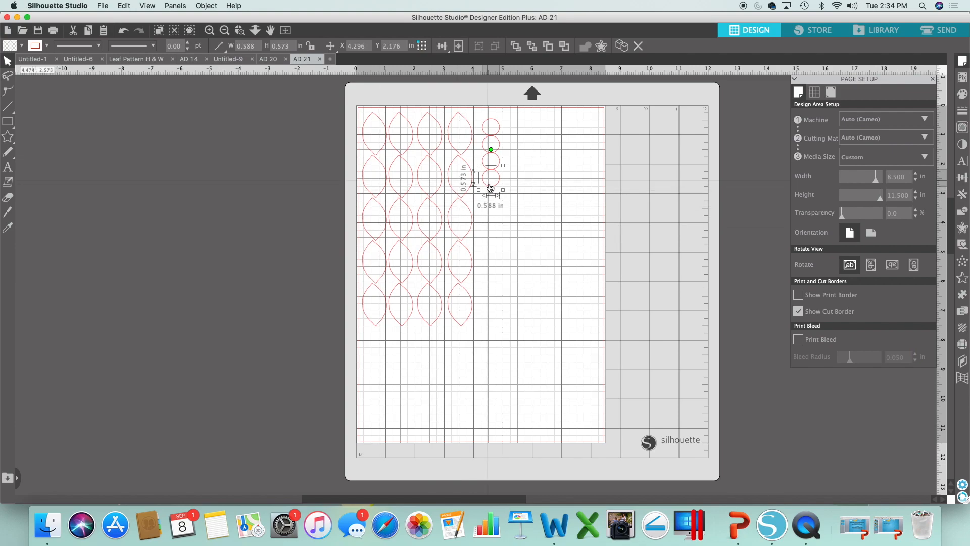
# Step: Duplicate the lowest circle once and spread the five circles apart down the column
pyautogui.click(206, 5)
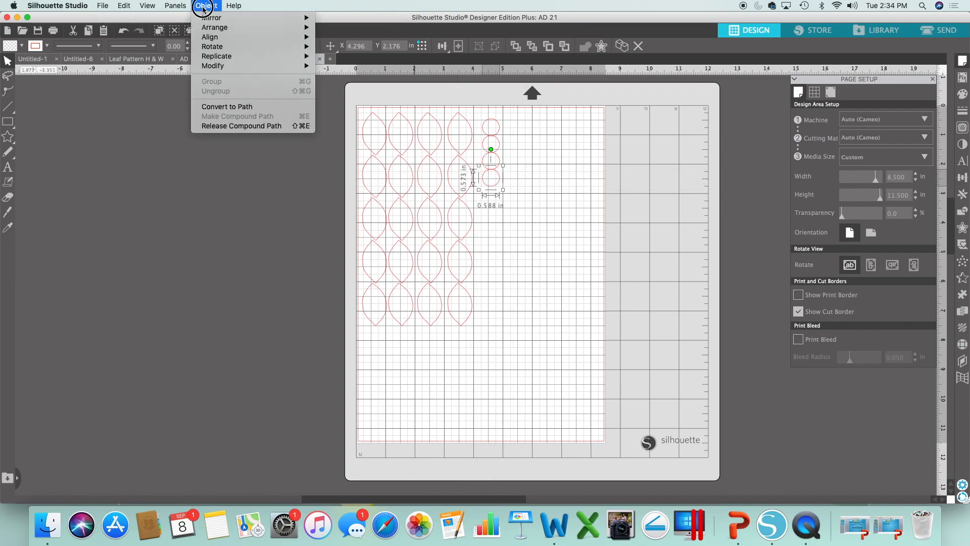
pyautogui.rightClick(492, 178)
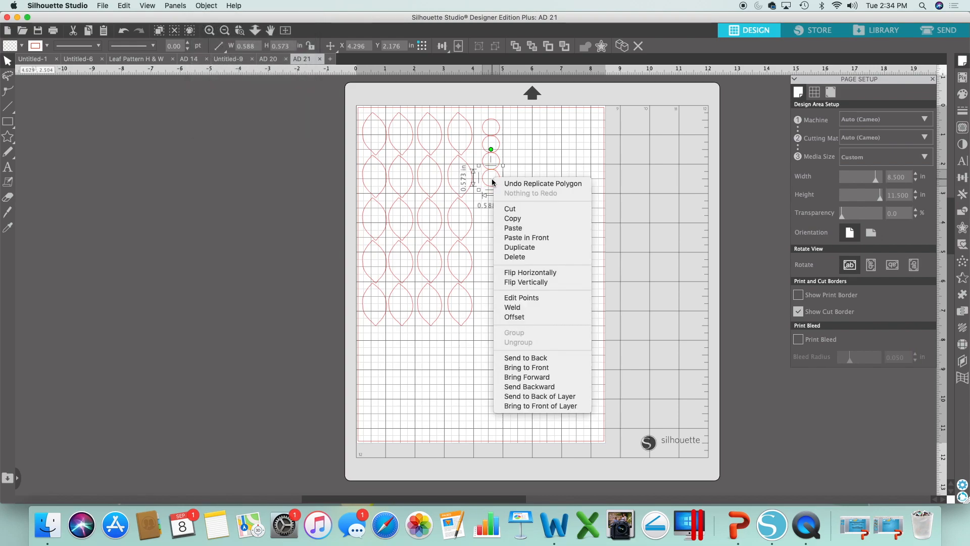
pyautogui.click(514, 247)
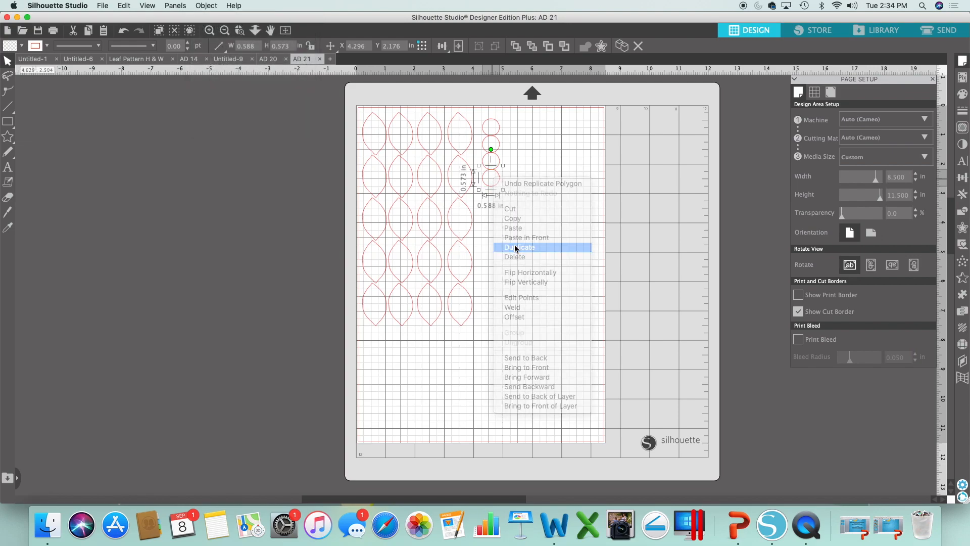
pyautogui.moveTo(503, 187); pyautogui.dragTo(497, 236)
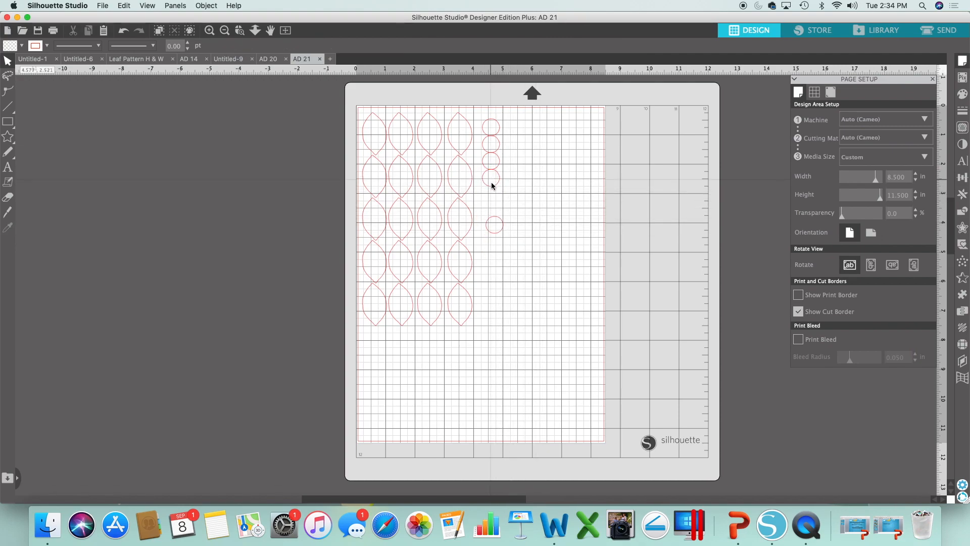
pyautogui.moveTo(491, 189); pyautogui.dragTo(493, 150)
pyautogui.click(555, 200)
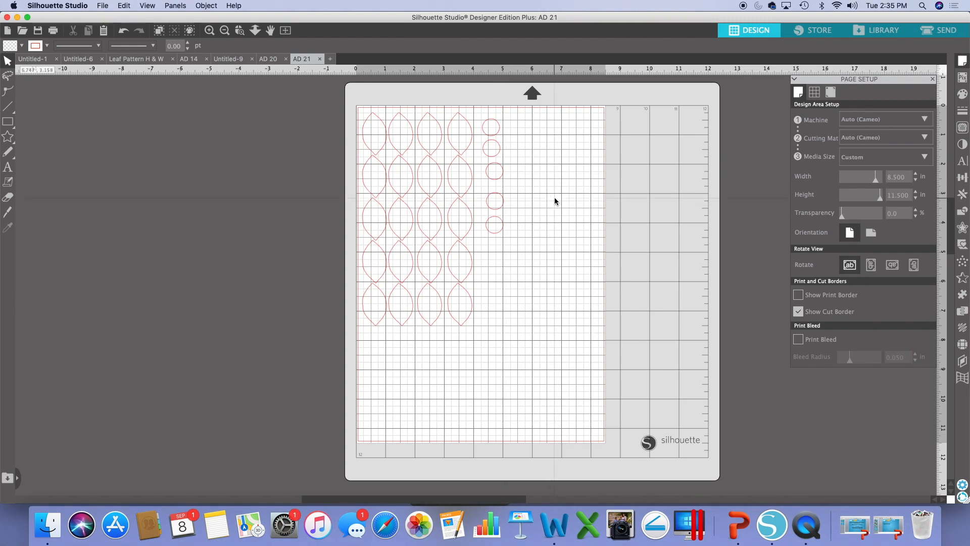
# Step: In the send settings for Cardstock, Plain, set Tool 1's action to Cut and its tool to AutoBlade
pyautogui.click(947, 31)
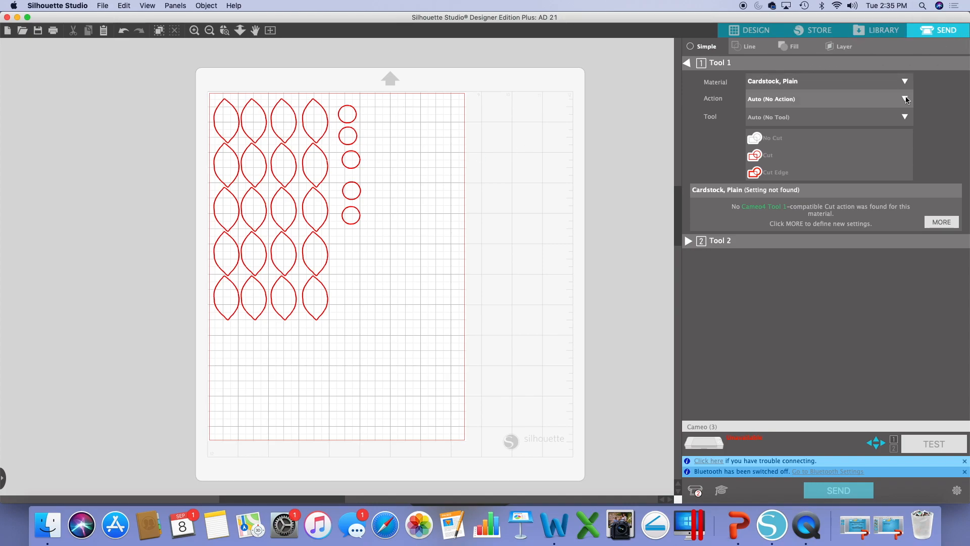
pyautogui.click(877, 100)
pyautogui.click(798, 138)
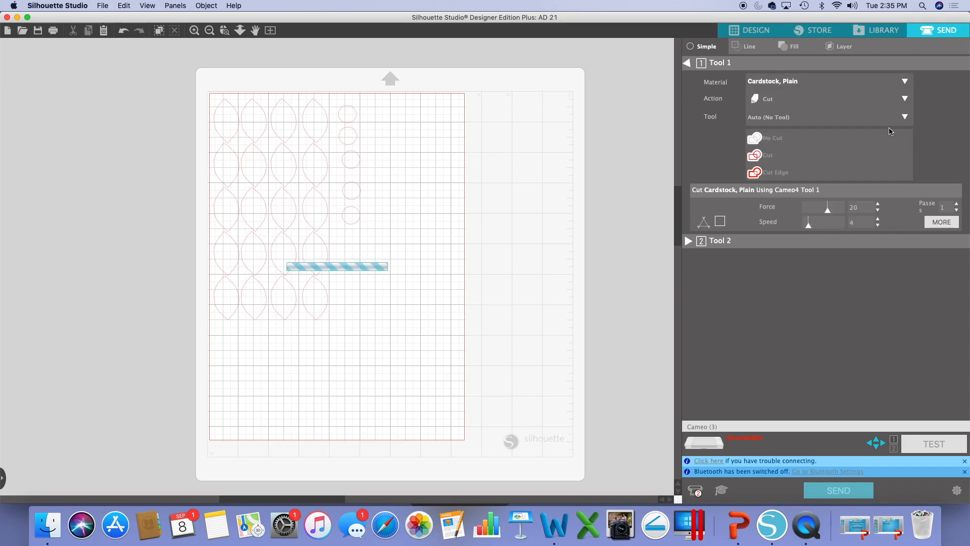
pyautogui.click(903, 117)
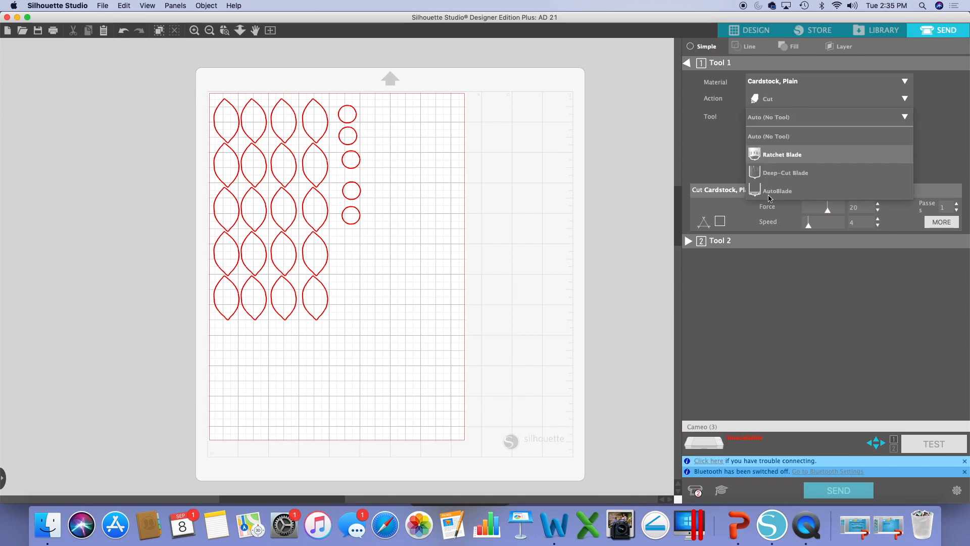
pyautogui.click(768, 195)
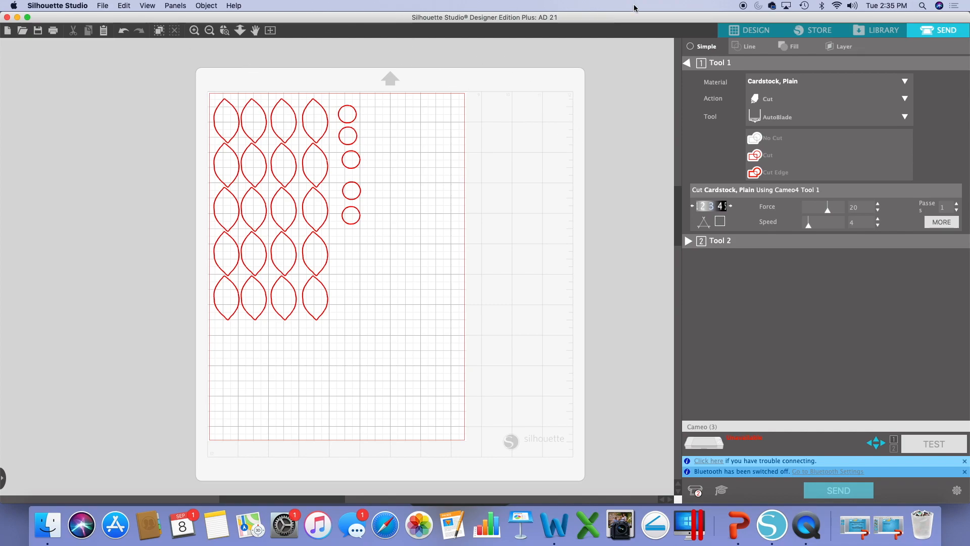
# Step: Return to the design view, switch to the Leaf Pattern H & W document, and shift the scanned pattern down and slightly right
pyautogui.click(751, 32)
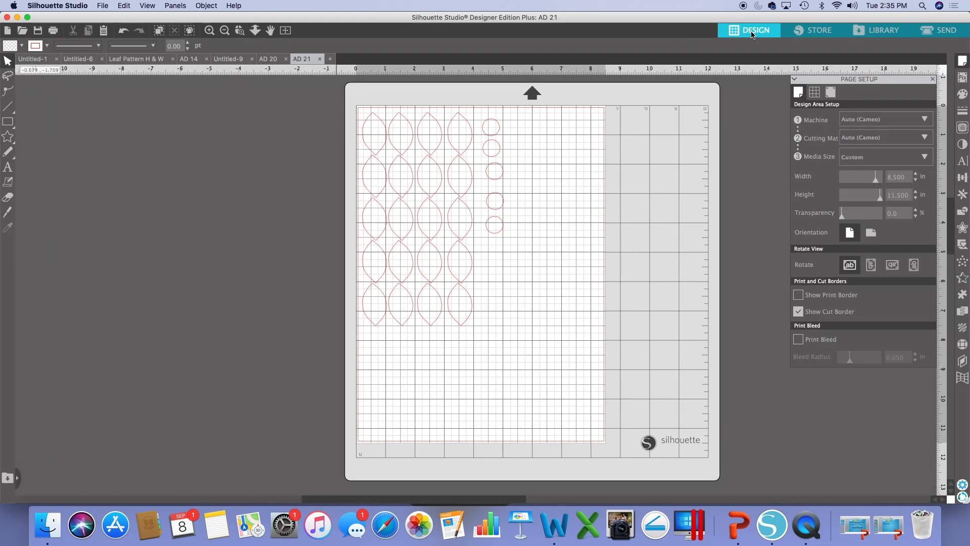
pyautogui.click(136, 59)
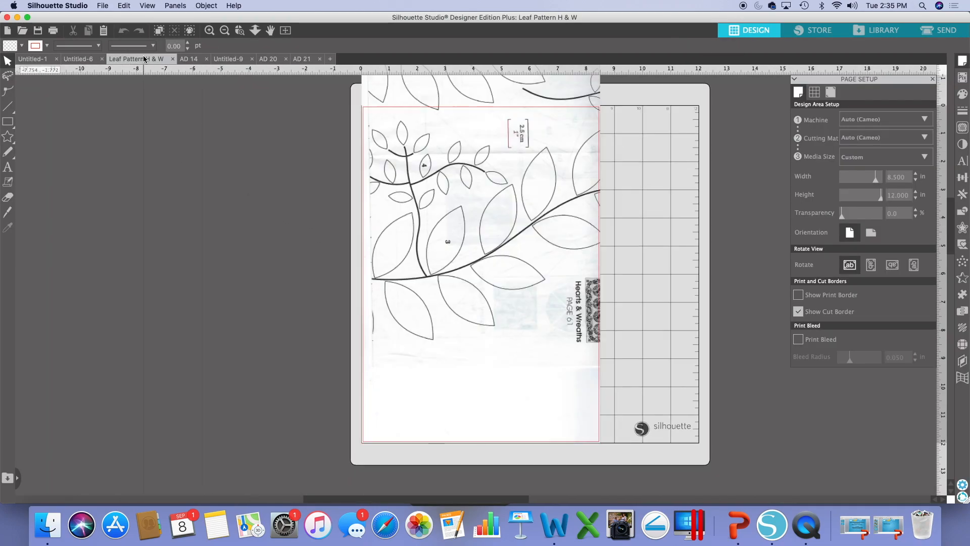
pyautogui.scroll(3, 456, 243)
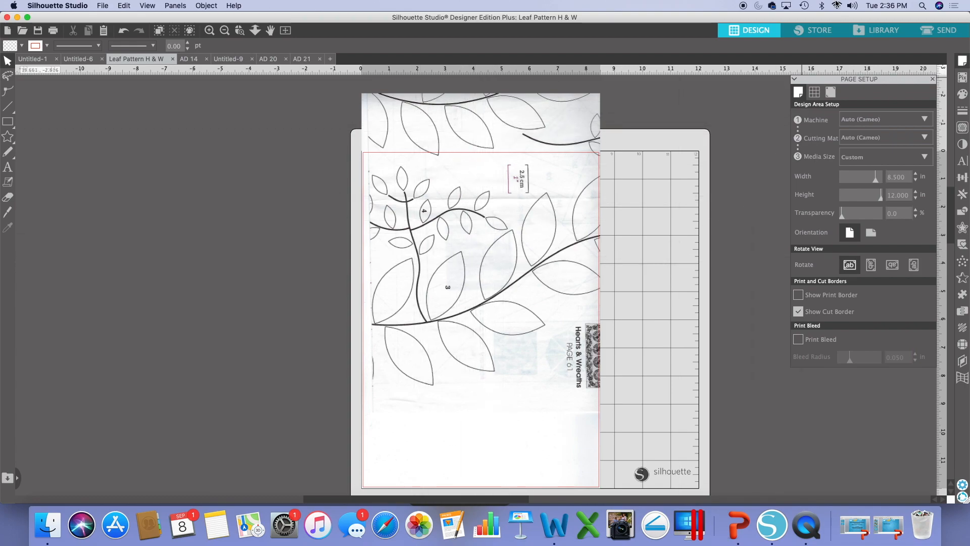
pyautogui.click(963, 127)
pyautogui.moveTo(390, 94)
pyautogui.mouseDown()
pyautogui.moveTo(457, 123)
pyautogui.moveTo(462, 138)
pyautogui.moveTo(396, 122)
pyautogui.mouseUp()
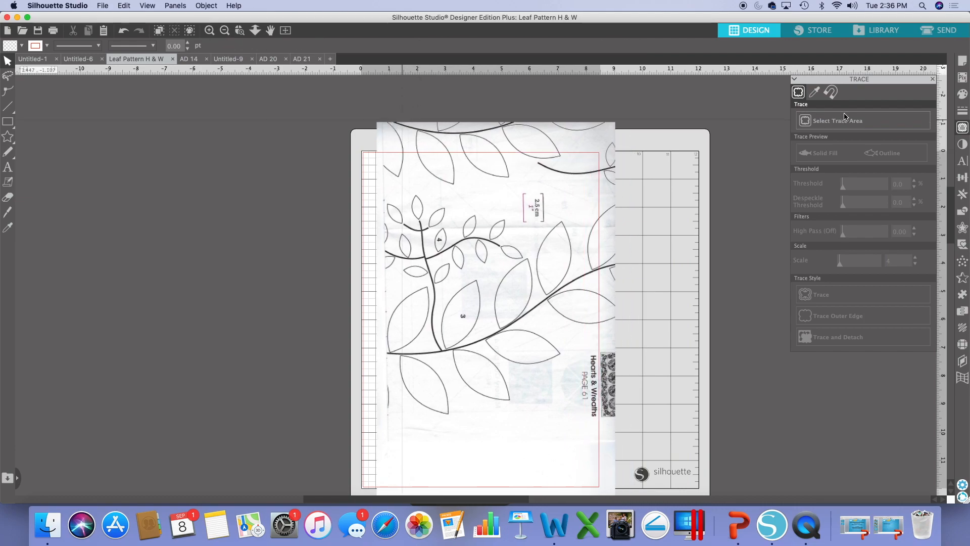
# Step: Trace an area about 5.5 in wide around the large and small leaves with the threshold at 68%
pyautogui.click(863, 120)
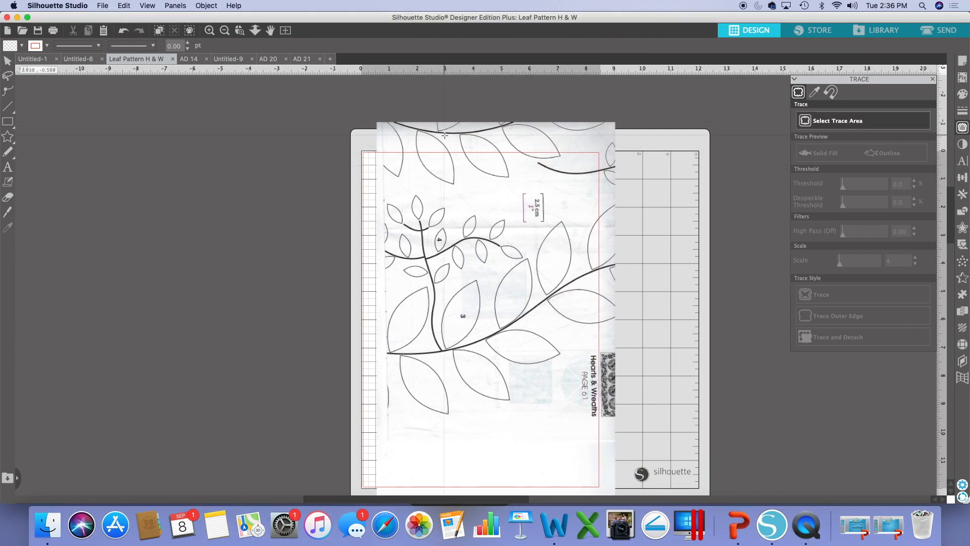
pyautogui.moveTo(428, 126)
pyautogui.mouseDown()
pyautogui.moveTo(502, 157)
pyautogui.moveTo(576, 347)
pyautogui.moveTo(556, 379)
pyautogui.moveTo(582, 388)
pyautogui.mouseUp()
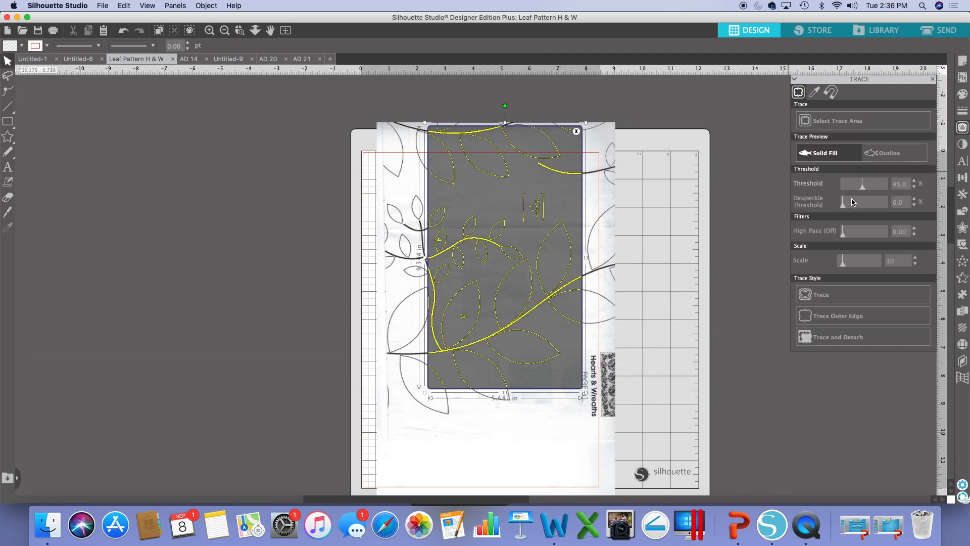
pyautogui.moveTo(864, 186); pyautogui.dragTo(873, 188)
pyautogui.click(835, 296)
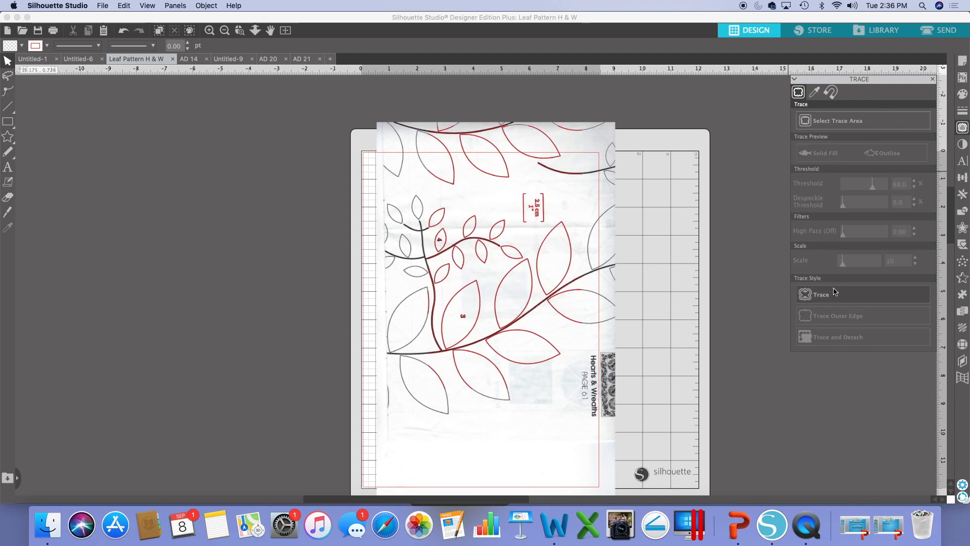
# Step: Delete the scanned leaf pattern image and release the compound path of the traced outlines
pyautogui.rightClick(525, 393)
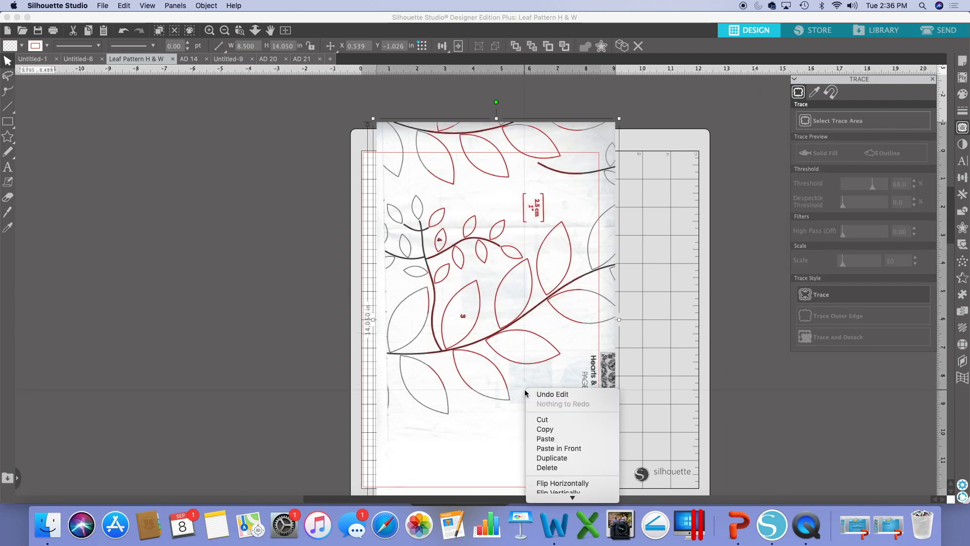
pyautogui.click(548, 467)
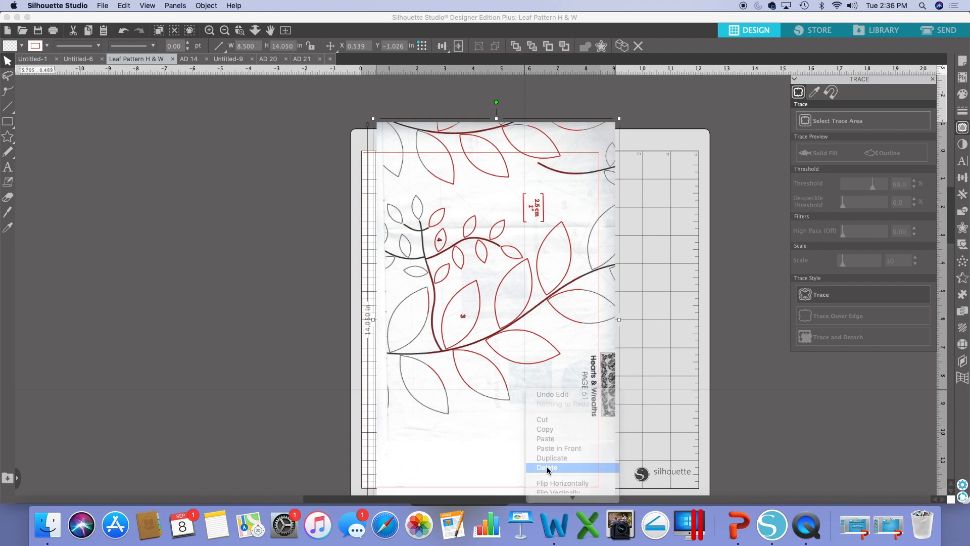
pyautogui.click(528, 281)
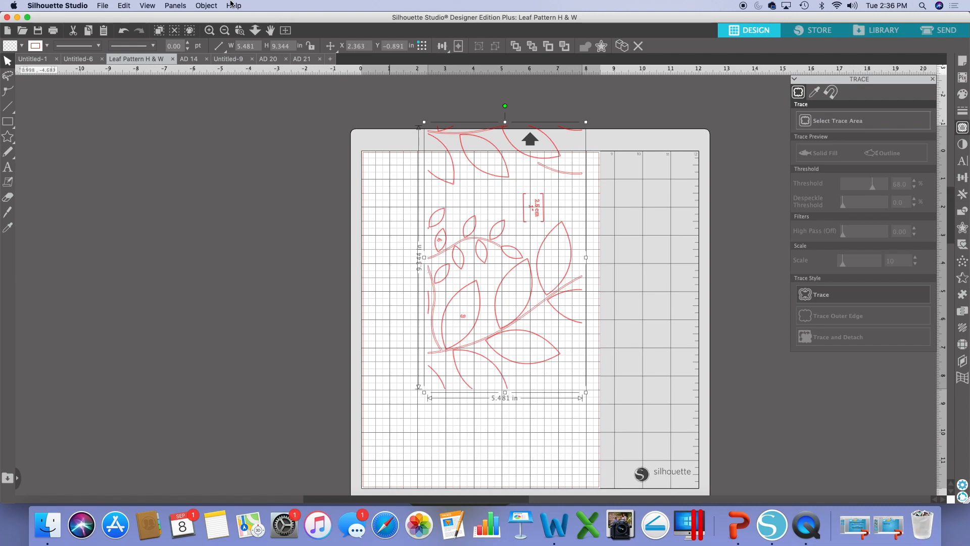
pyautogui.click(213, 6)
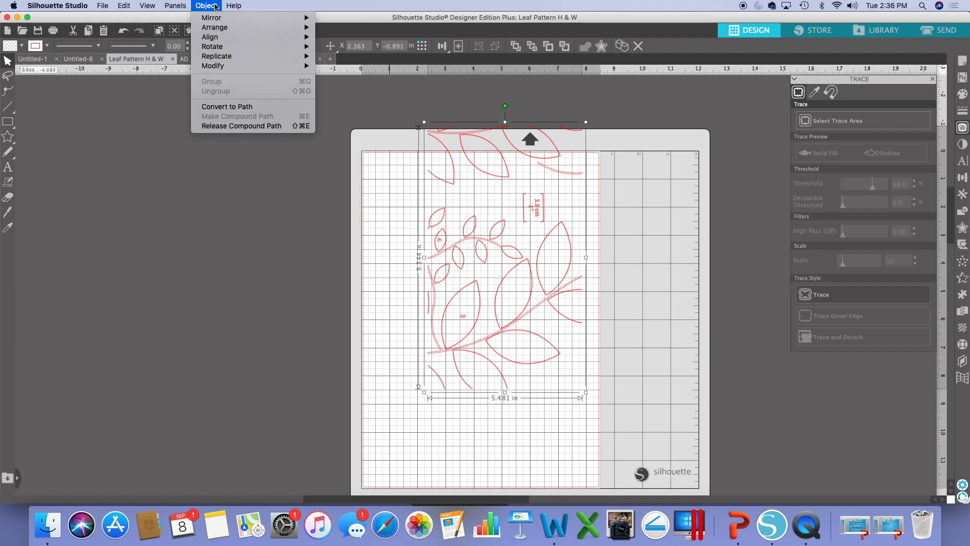
pyautogui.click(257, 128)
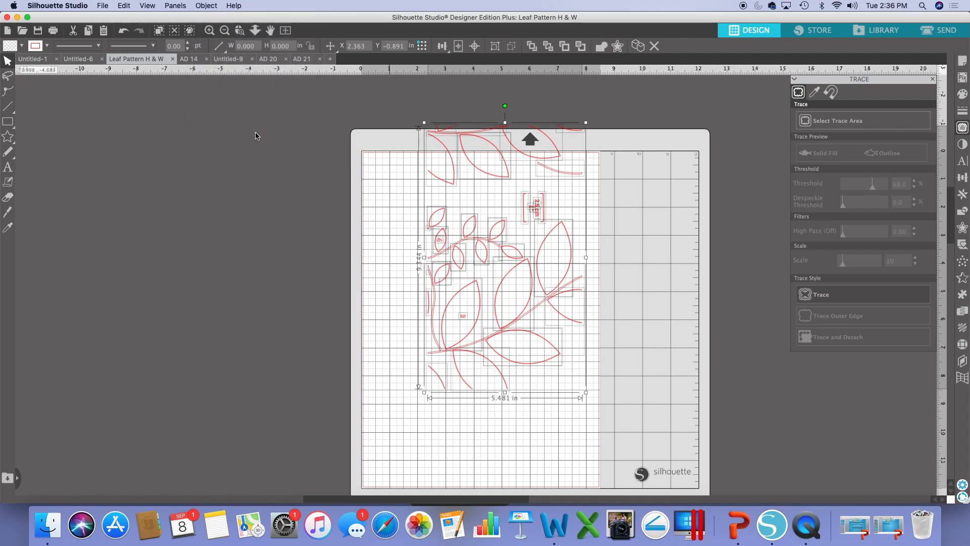
pyautogui.click(375, 265)
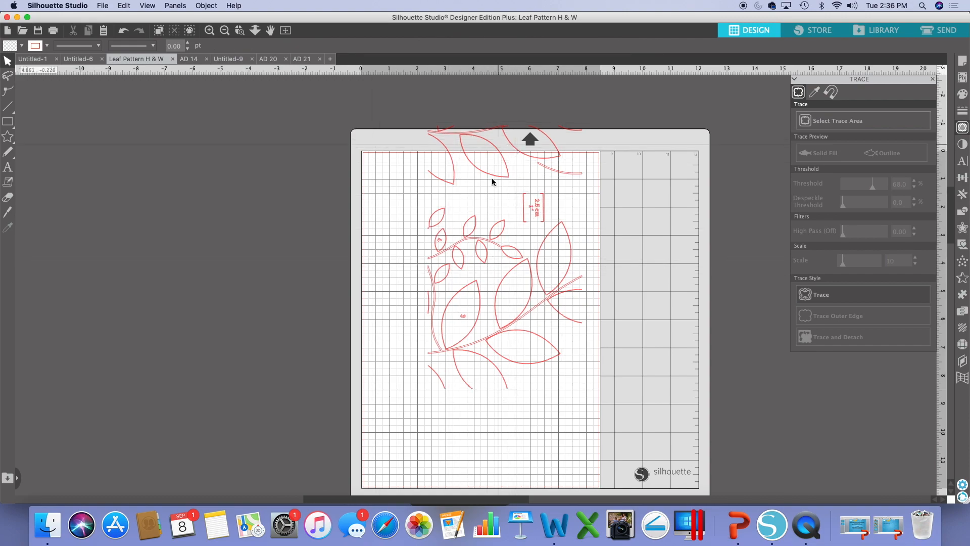
# Step: Move two large leaf outlines and one small leaf outline off the page onto the mat beside it
pyautogui.moveTo(493, 175); pyautogui.dragTo(633, 228)
pyautogui.moveTo(503, 233); pyautogui.dragTo(630, 254)
pyautogui.moveTo(530, 292); pyautogui.dragTo(653, 304)
# Step: Delete all remaining traced outlines, including the partial leaf on the page and the stray curve above it
pyautogui.moveTo(350, 95); pyautogui.dragTo(542, 401)
pyautogui.press('Delete')
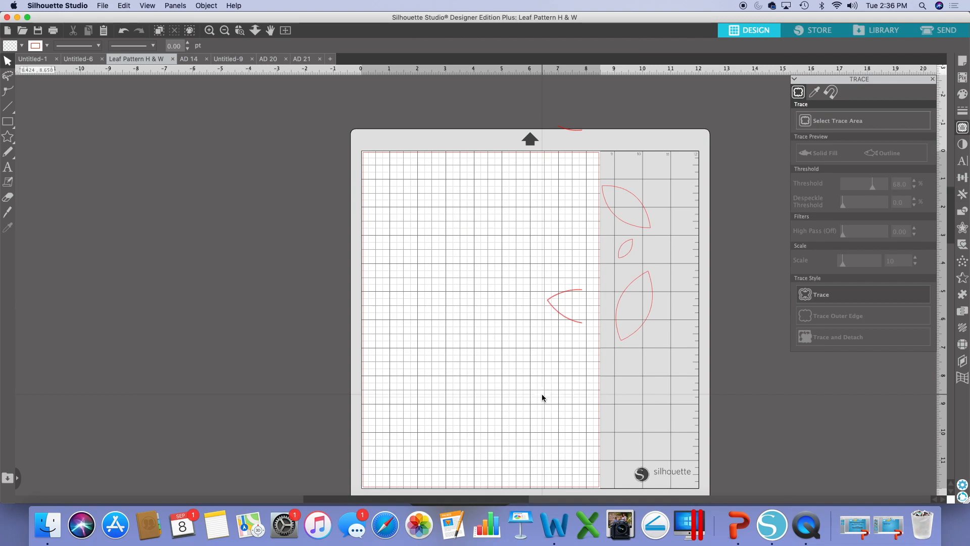
pyautogui.click(563, 304)
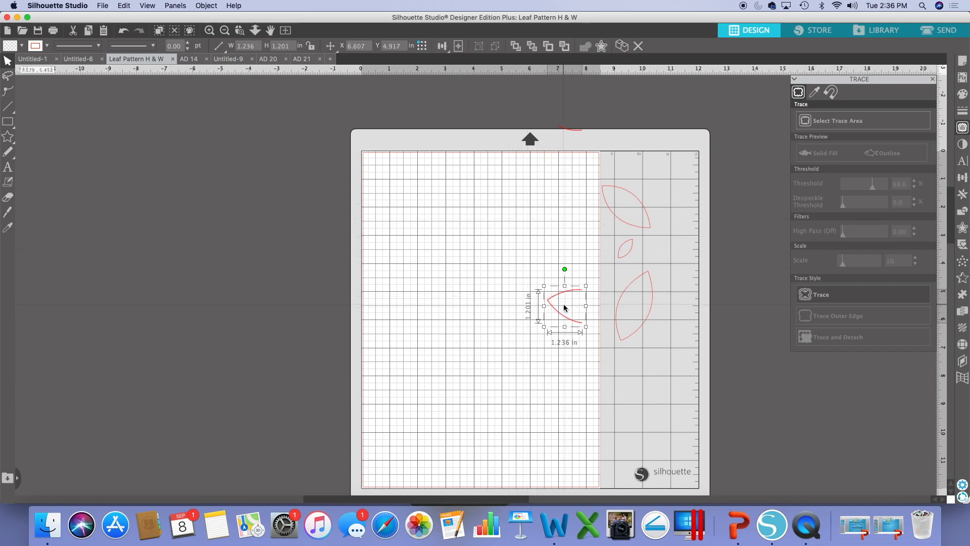
pyautogui.press('Delete')
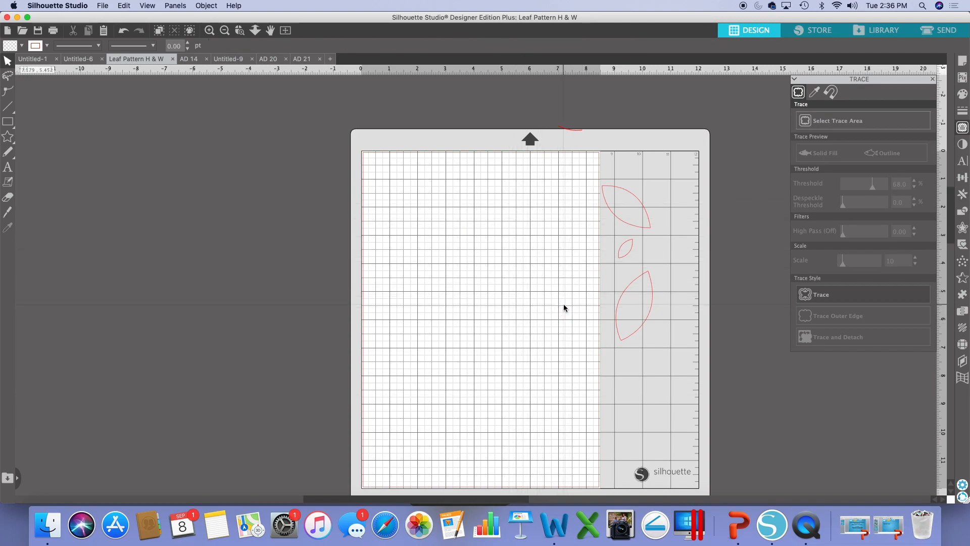
pyautogui.click(569, 130)
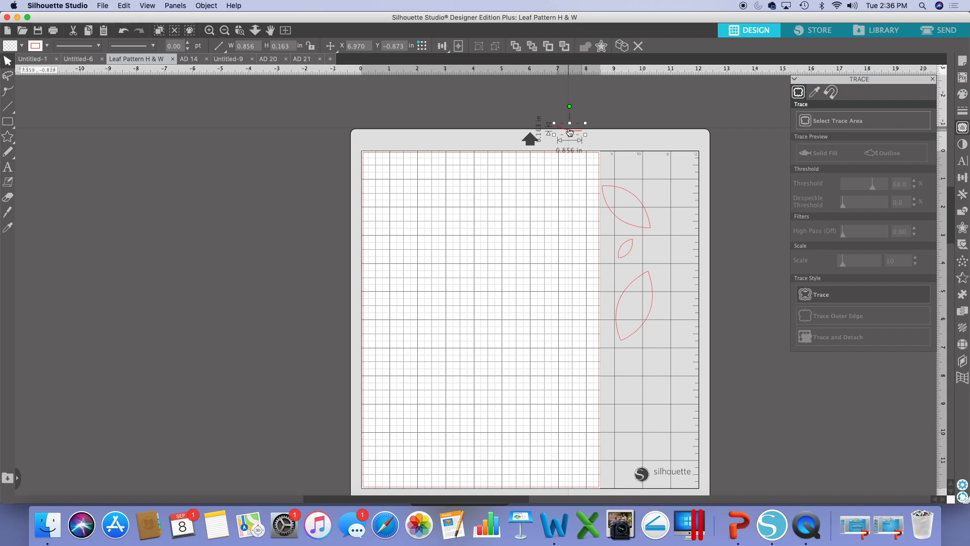
pyautogui.press('Delete')
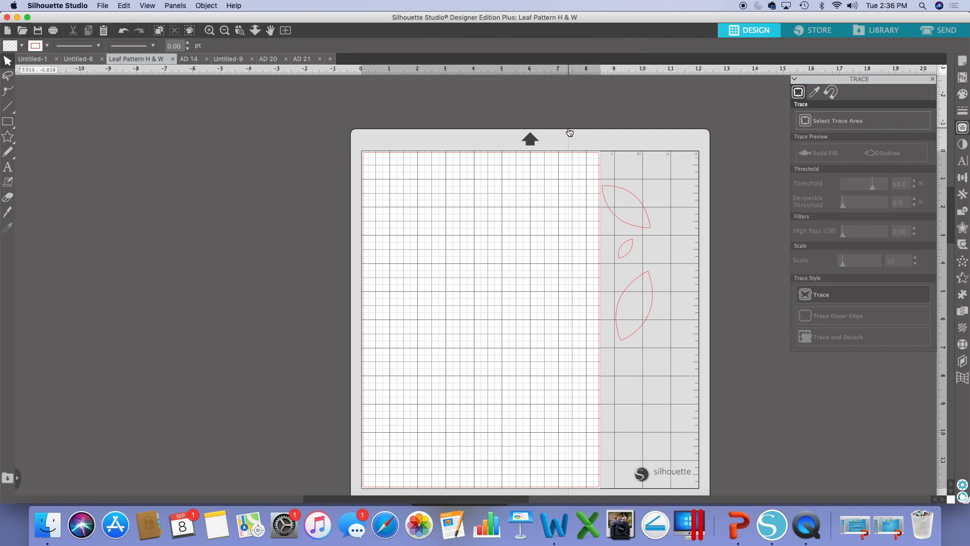
# Step: Copy the upper large leaf into the Untitled-1 document, rotate it upright and place it in the page's upper-left corner
pyautogui.moveTo(620, 223); pyautogui.dragTo(521, 239)
pyautogui.click(522, 244)
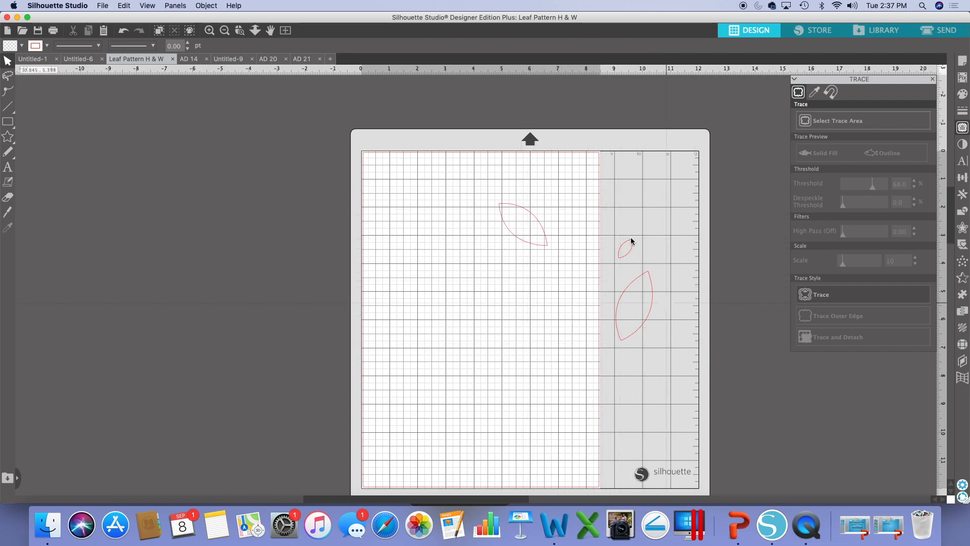
pyautogui.rightClick(527, 244)
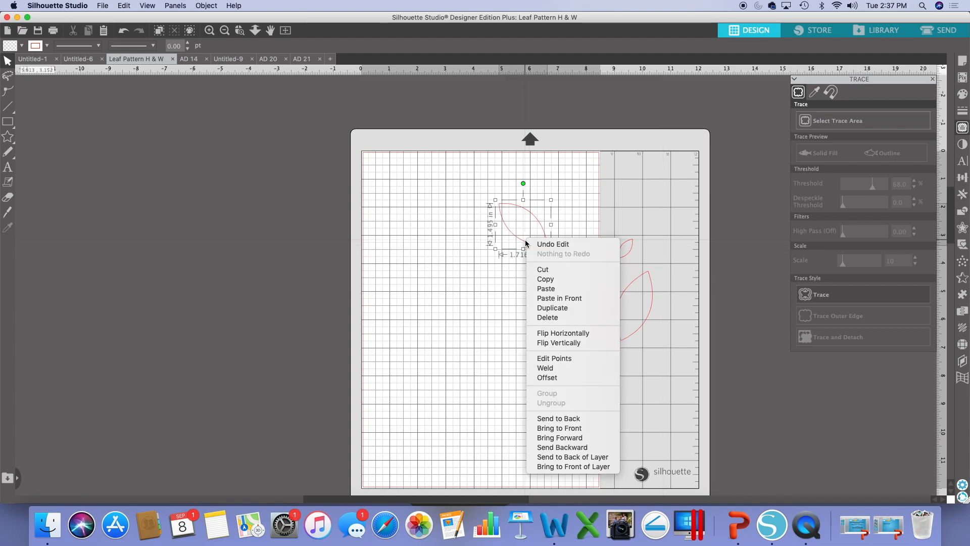
pyautogui.click(565, 279)
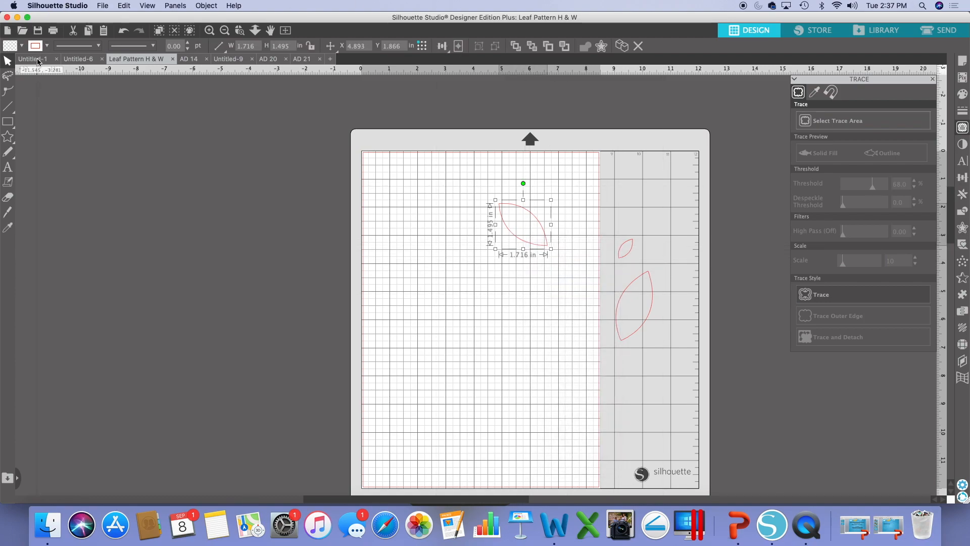
pyautogui.click(38, 61)
pyautogui.rightClick(423, 170)
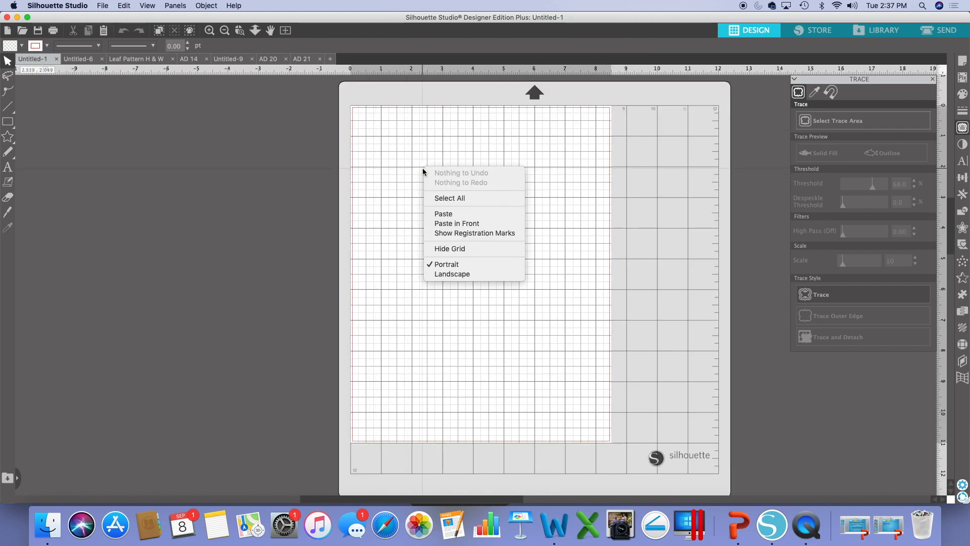
pyautogui.click(447, 214)
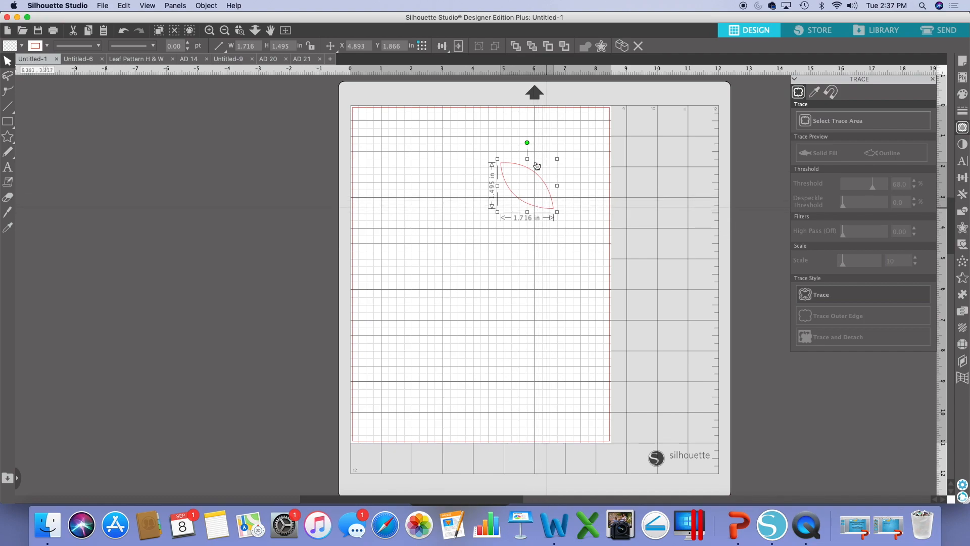
pyautogui.moveTo(527, 143); pyautogui.dragTo(388, 149)
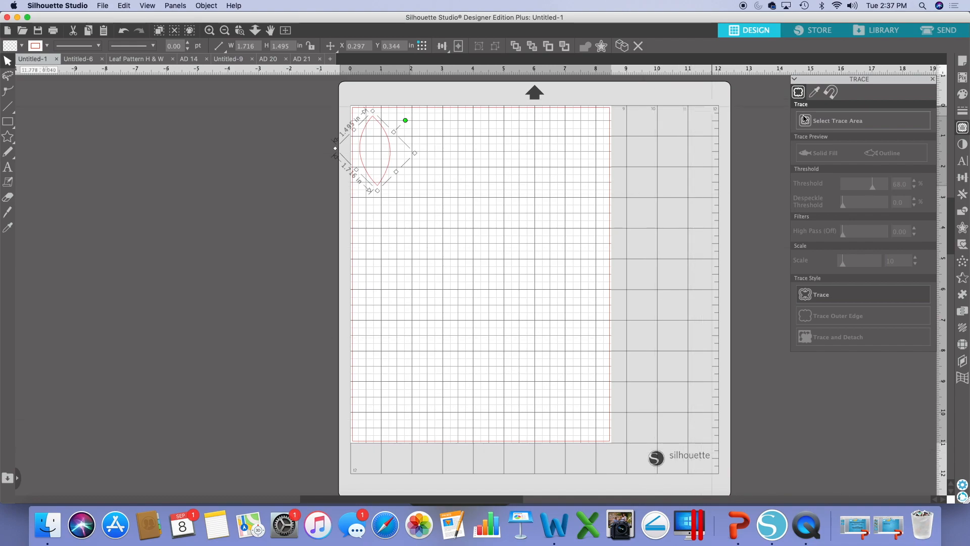
# Step: Set the page size of Untitled-1 to 12 in wide by 12 in high
pyautogui.click(962, 61)
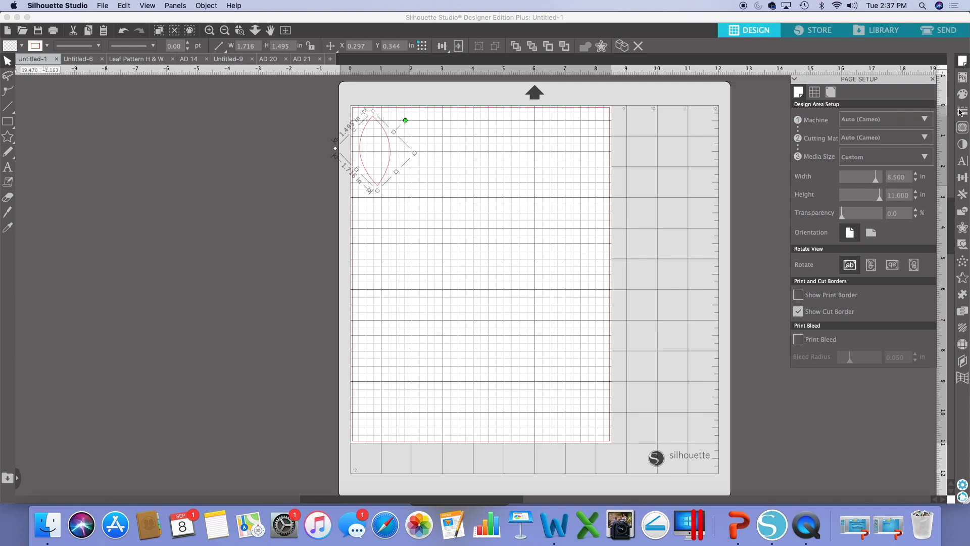
pyautogui.doubleClick(910, 178)
pyautogui.write('12')
pyautogui.press('Return')
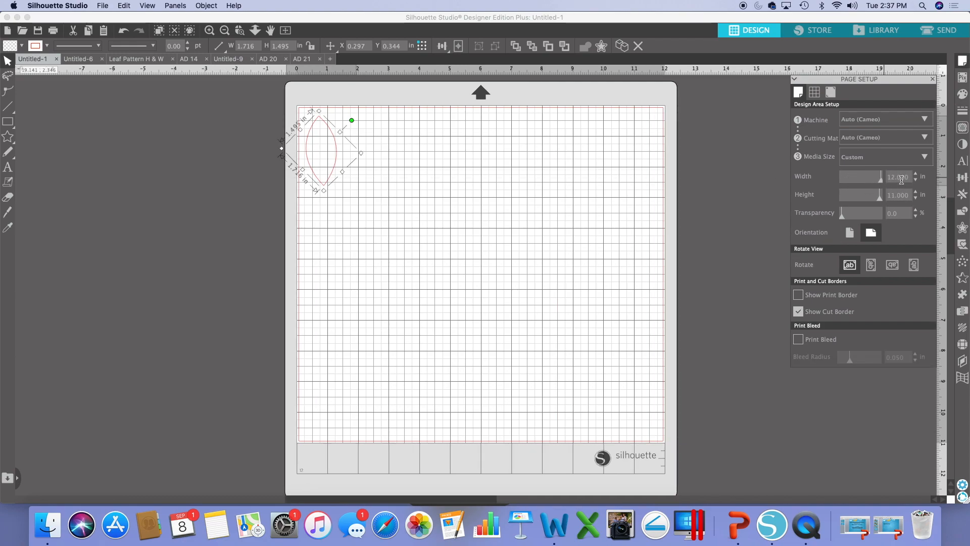
pyautogui.doubleClick(913, 194)
pyautogui.write('12')
pyautogui.press('Return')
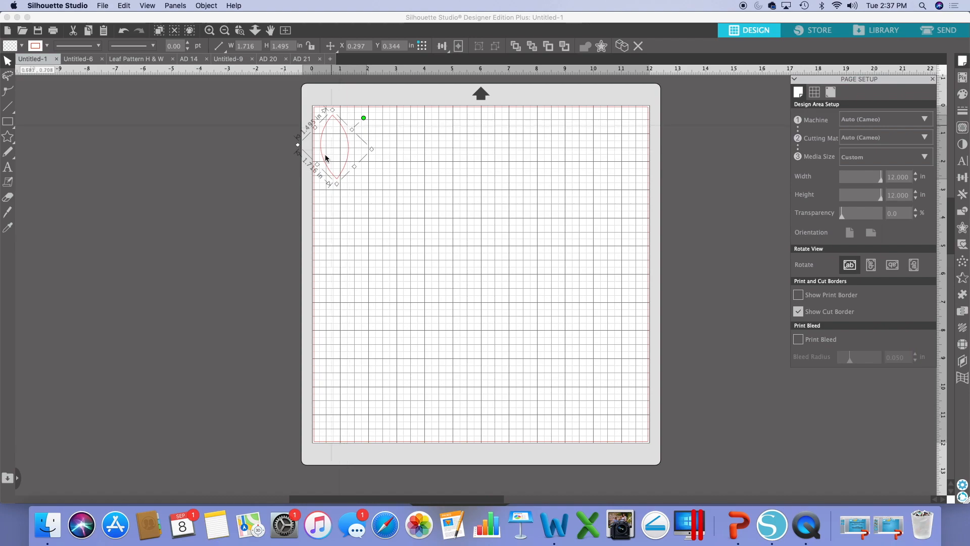
# Step: Replicate the upright leaf with Fill Page and deselect the copies
pyautogui.click(206, 6)
pyautogui.moveTo(226, 57)
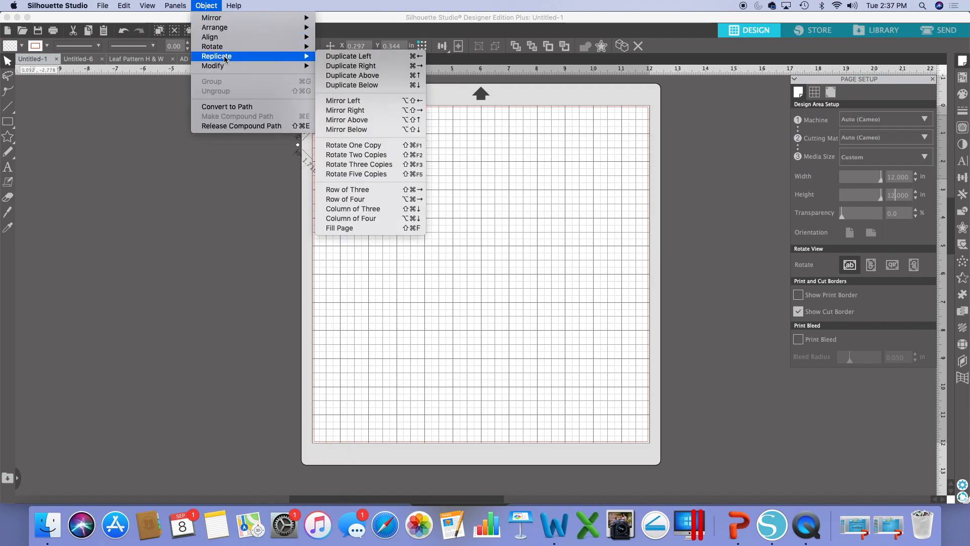
pyautogui.click(378, 229)
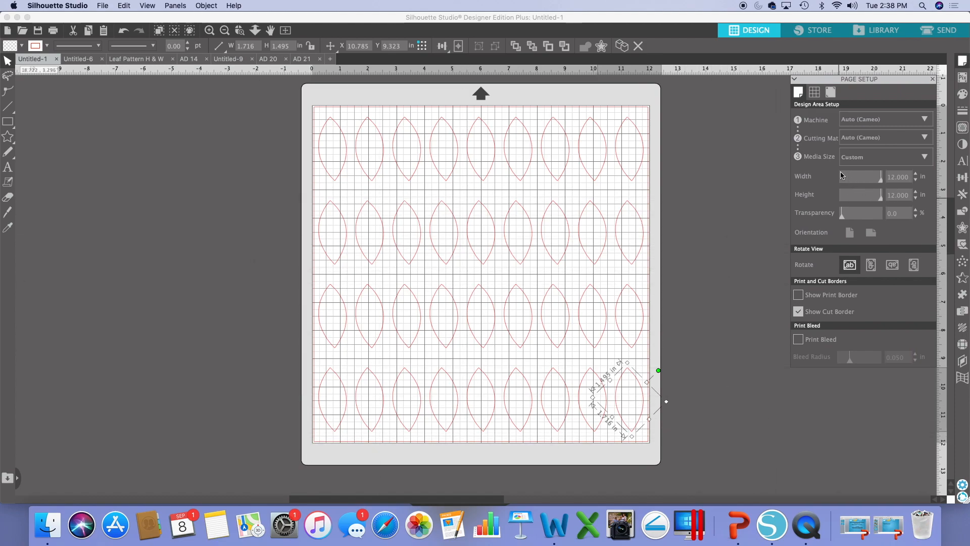
pyautogui.click(723, 213)
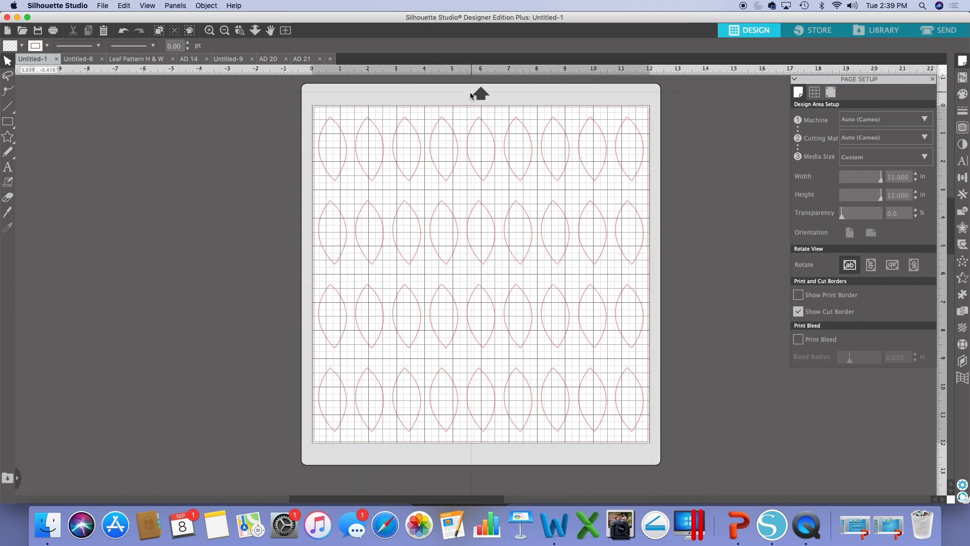
pyautogui.click(212, 6)
pyautogui.moveTo(230, 57)
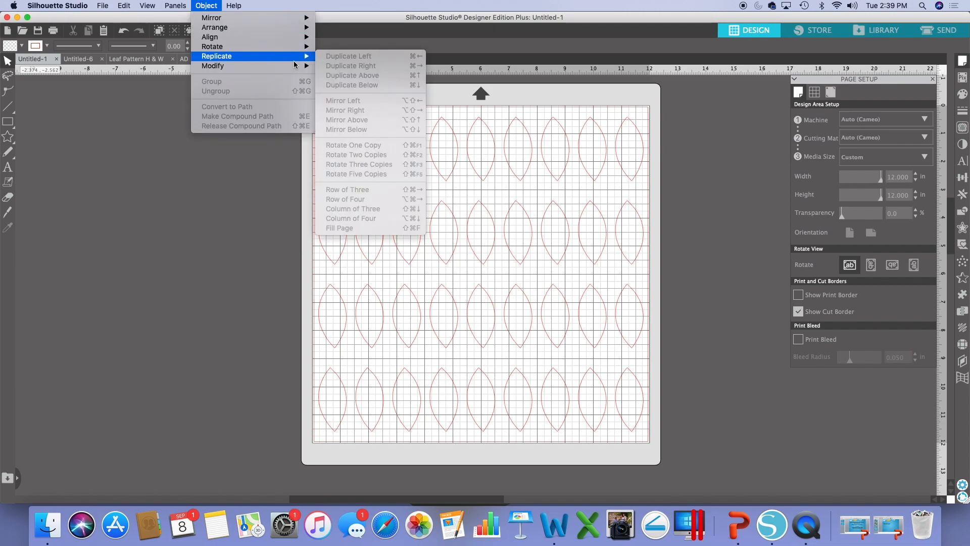
pyautogui.moveTo(290, 72)
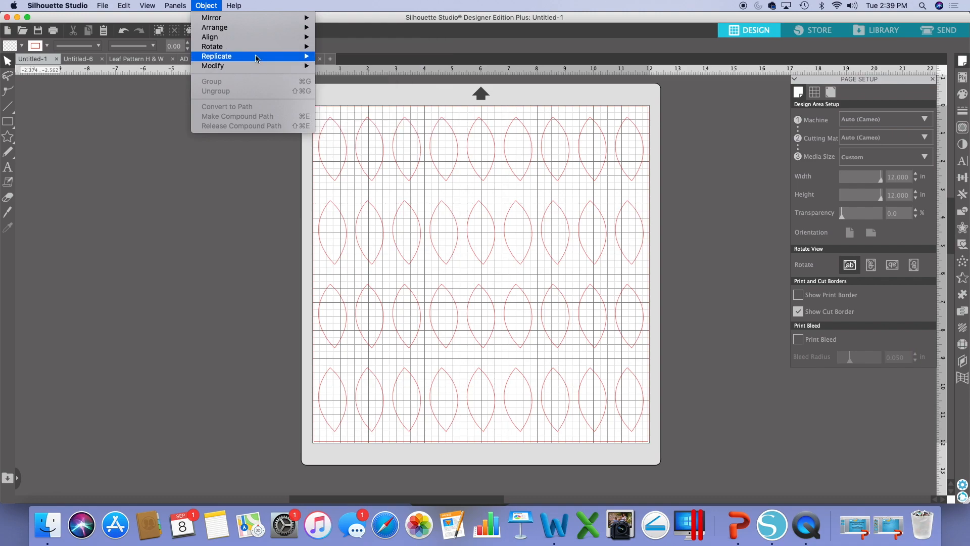
pyautogui.moveTo(303, 57)
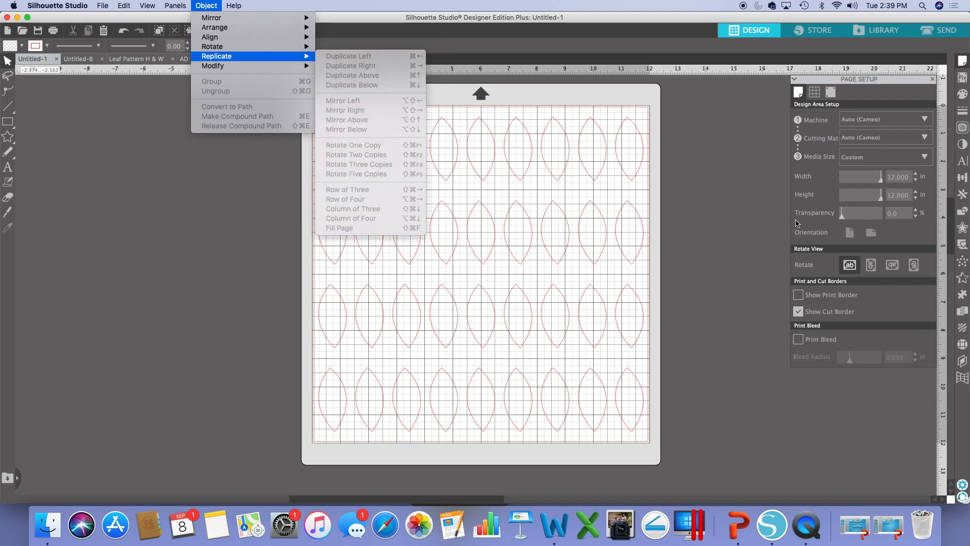
pyautogui.click(702, 245)
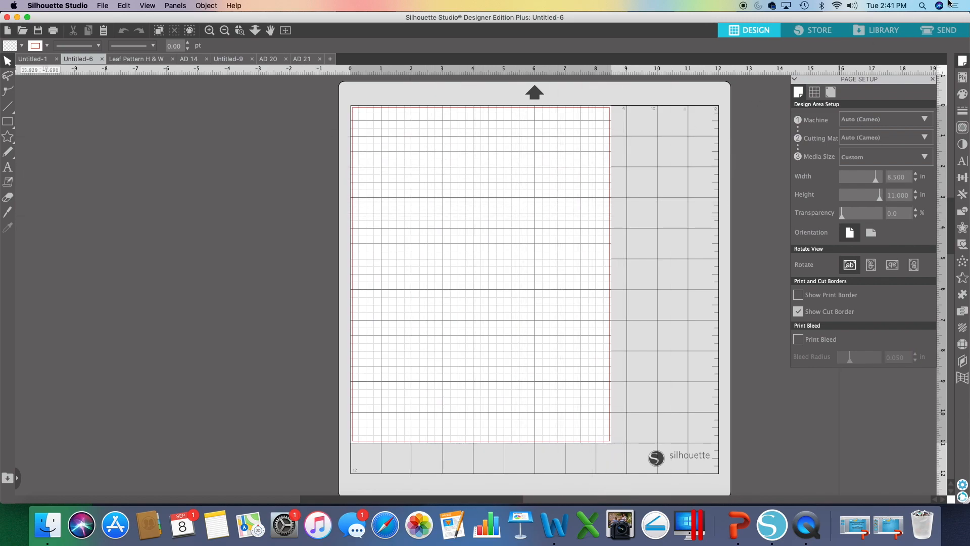
# Step: Open the AD 14 pattern from the User Designs in the library
pyautogui.click(891, 33)
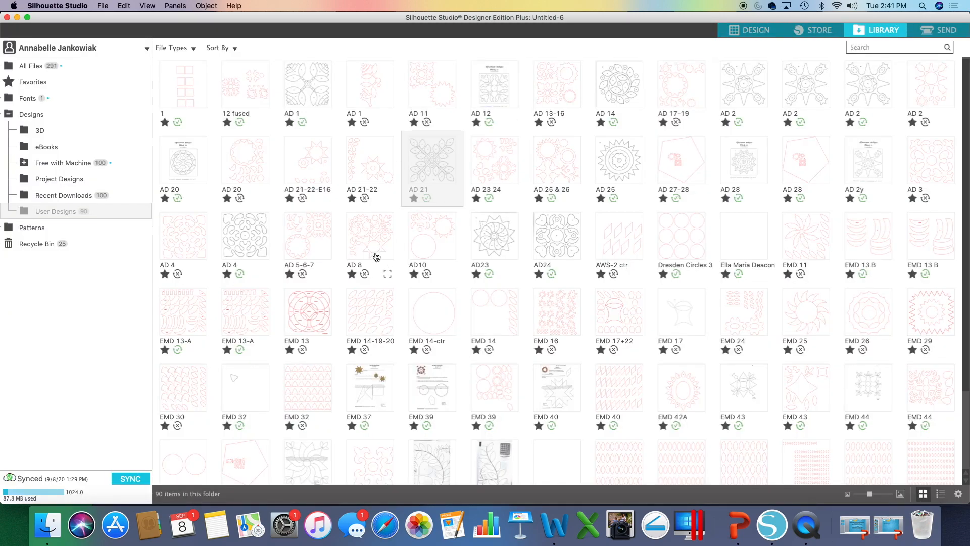
pyautogui.click(627, 88)
pyautogui.doubleClick(627, 88)
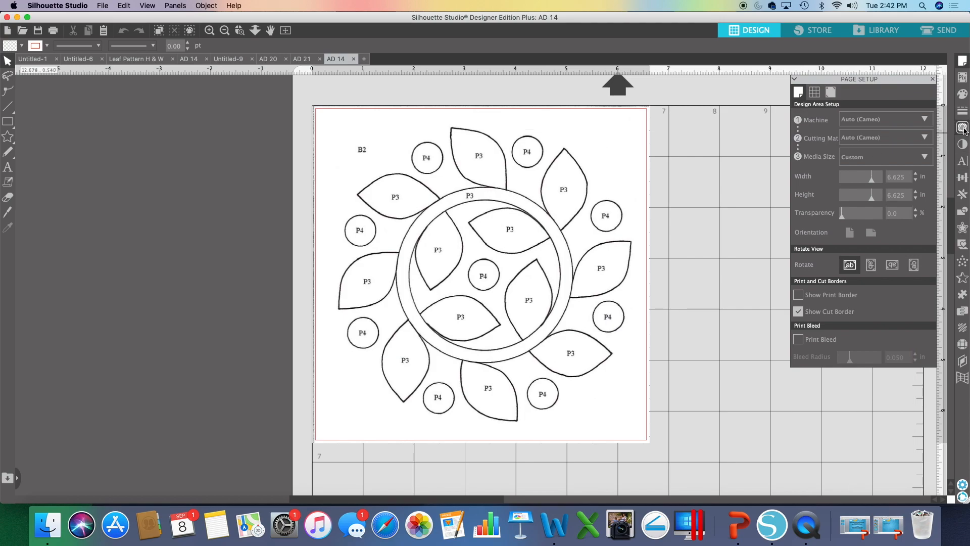
# Step: Trace an area about 6.5 in wide around the whole AD 14 wreath with the threshold at 55%
pyautogui.click(834, 124)
pyautogui.moveTo(322, 113)
pyautogui.mouseDown()
pyautogui.moveTo(418, 230)
pyautogui.moveTo(577, 354)
pyautogui.moveTo(651, 441)
pyautogui.mouseUp()
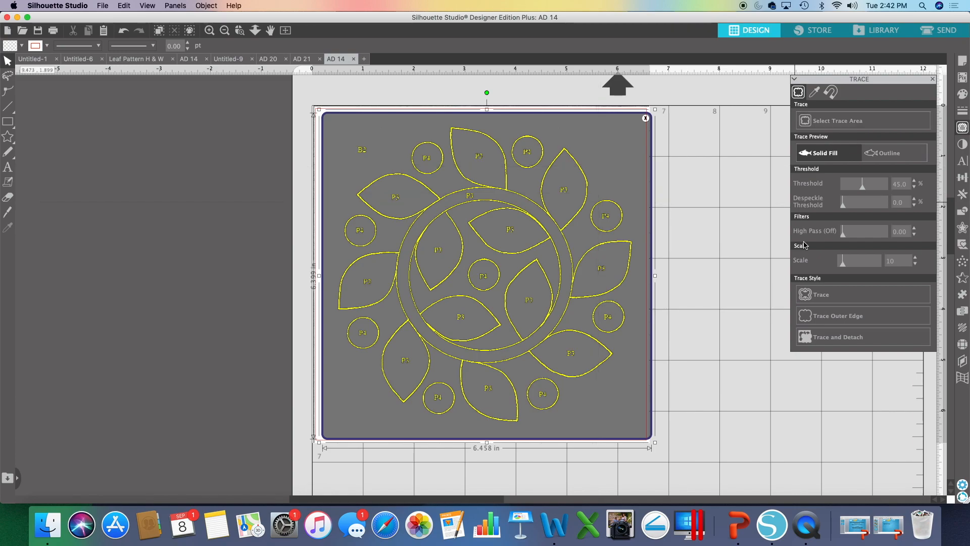
pyautogui.moveTo(862, 188); pyautogui.dragTo(867, 189)
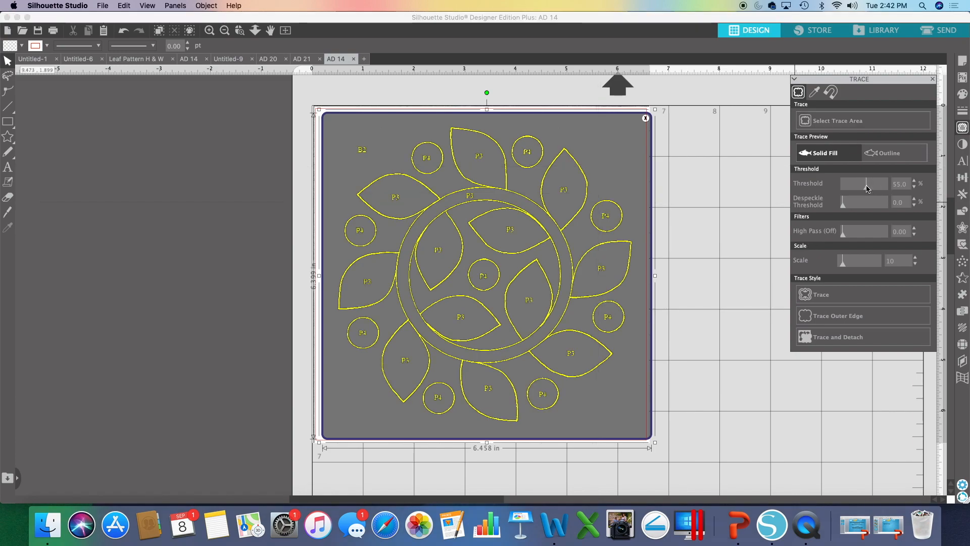
pyautogui.click(848, 296)
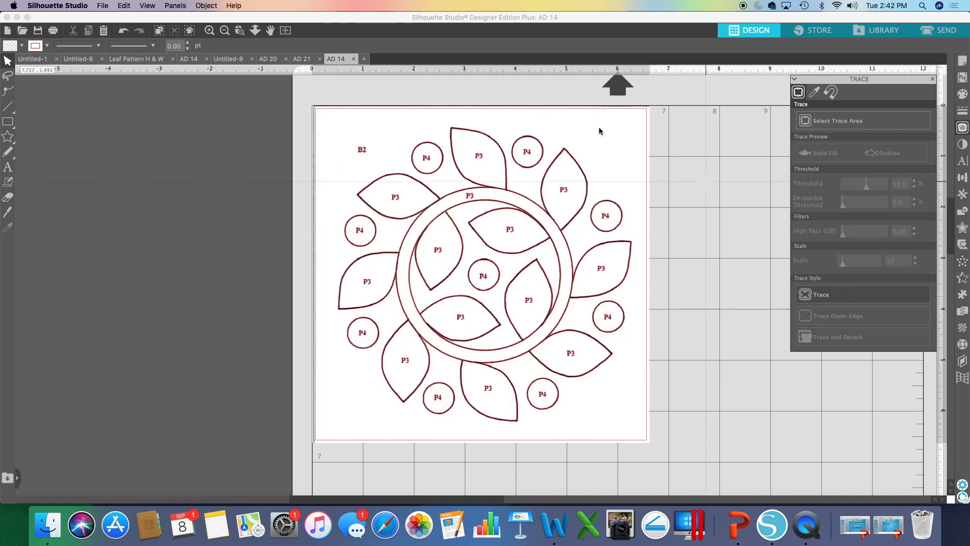
# Step: Delete the scanned AD 14 image and release the compound path of the traced wreath
pyautogui.click(606, 399)
pyautogui.rightClick(606, 399)
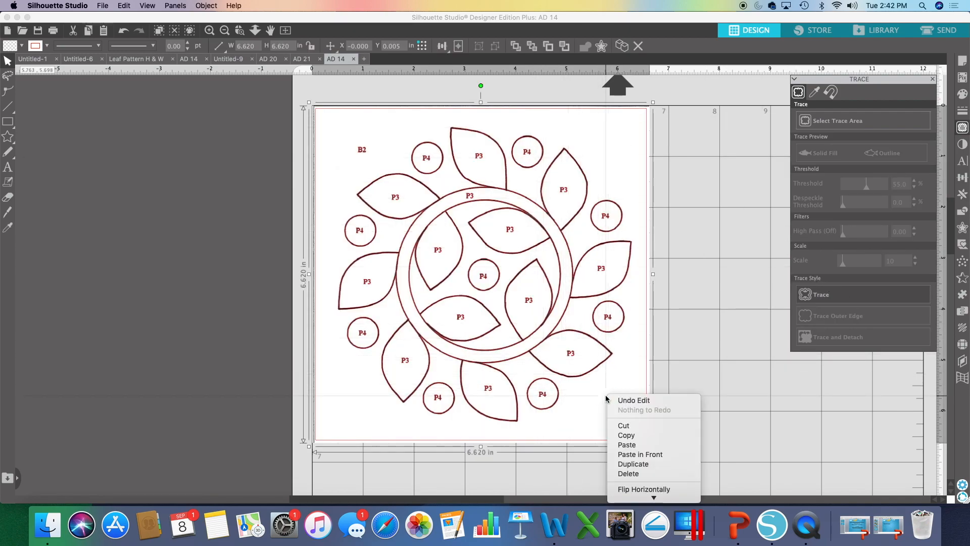
pyautogui.click(639, 475)
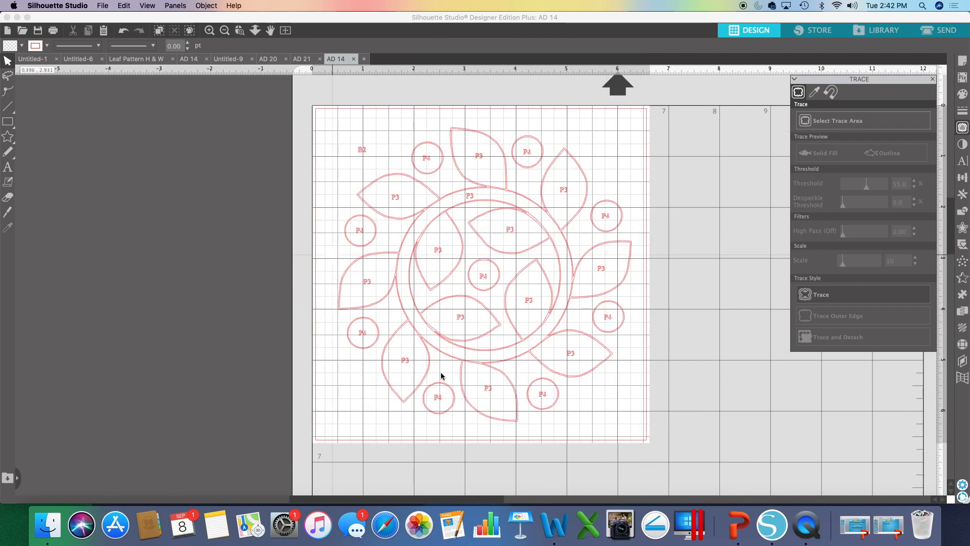
pyautogui.click(460, 361)
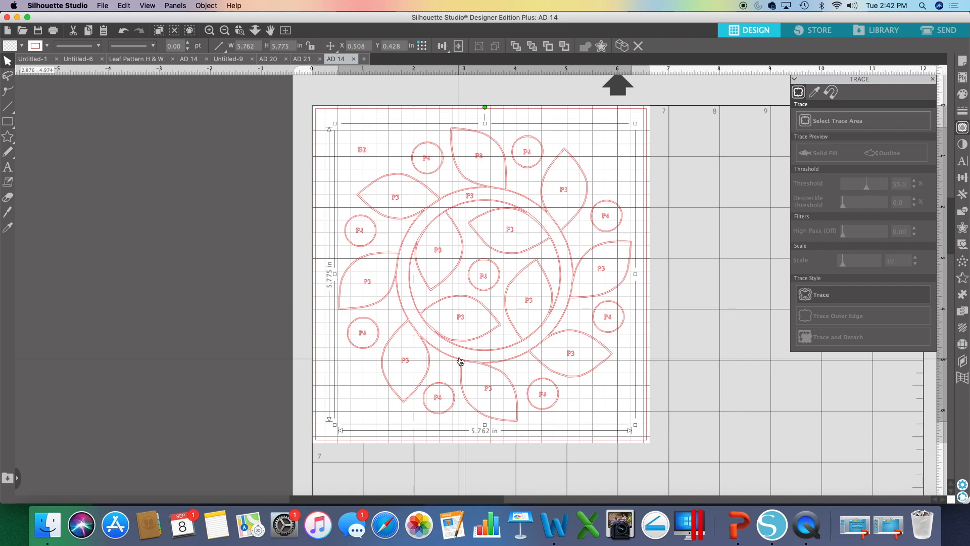
pyautogui.click(206, 6)
pyautogui.click(242, 126)
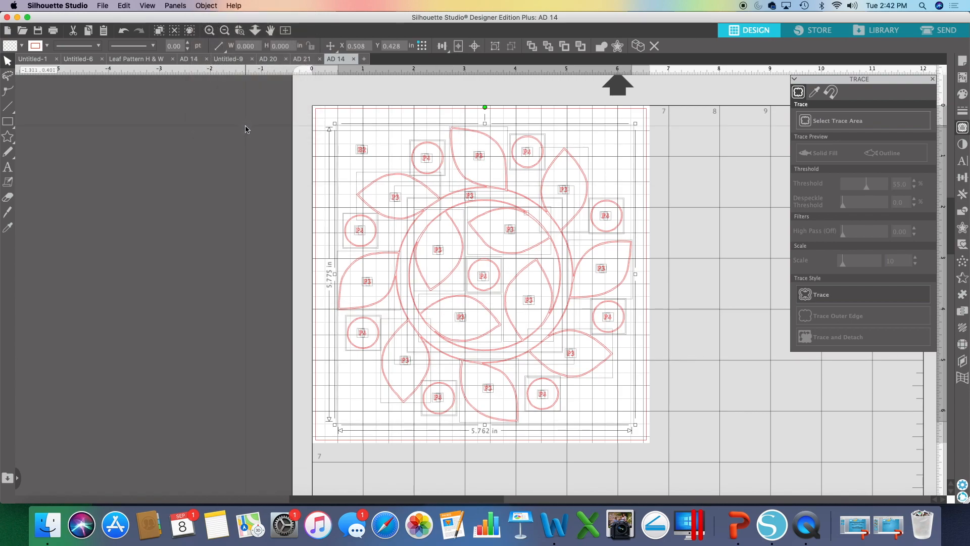
# Step: Move one small circle, one leaf and the ring's outer and inner circles off the page onto the mat beside it
pyautogui.click(614, 119)
pyautogui.moveTo(622, 212); pyautogui.dragTo(718, 182)
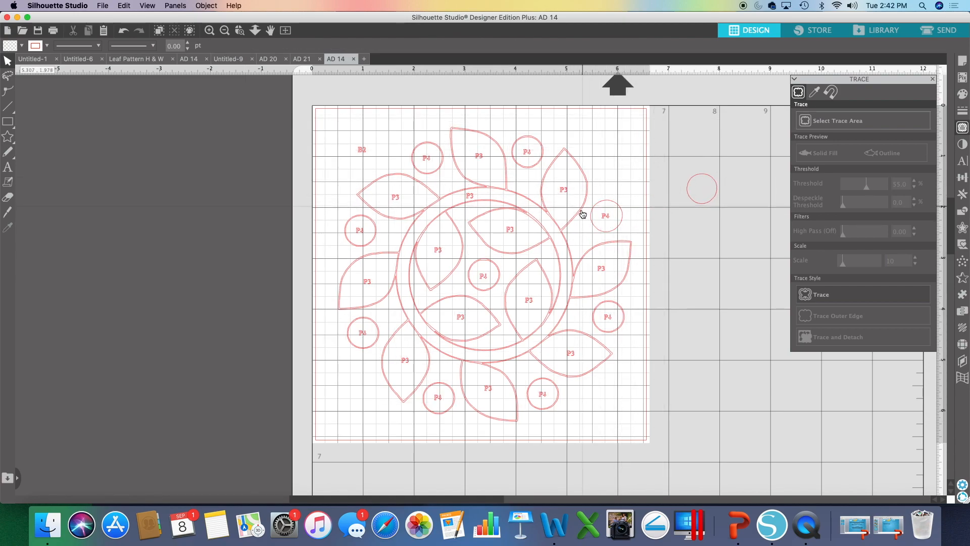
pyautogui.moveTo(586, 209); pyautogui.dragTo(712, 279)
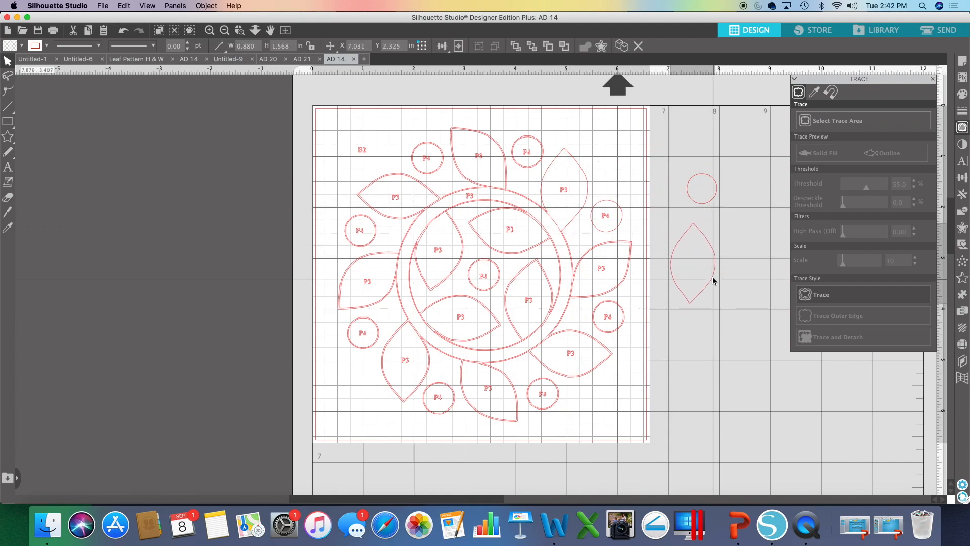
pyautogui.click(713, 279)
pyautogui.moveTo(559, 223); pyautogui.dragTo(808, 313)
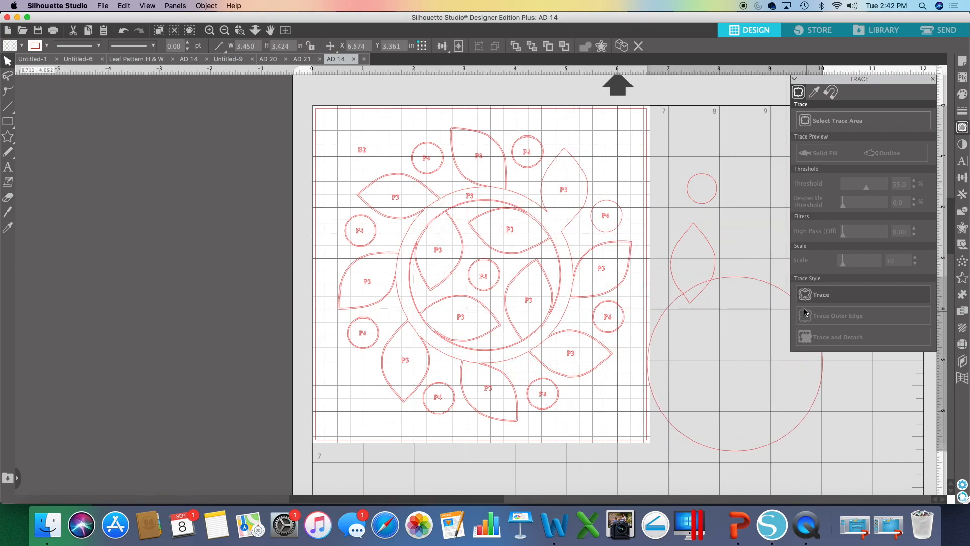
pyautogui.click(759, 272)
pyautogui.moveTo(533, 218); pyautogui.dragTo(808, 331)
# Step: Delete all the traced wreath outlines left on the AD 14 page
pyautogui.click(693, 266)
pyautogui.moveTo(325, 116); pyautogui.dragTo(610, 397)
pyautogui.press('Delete')
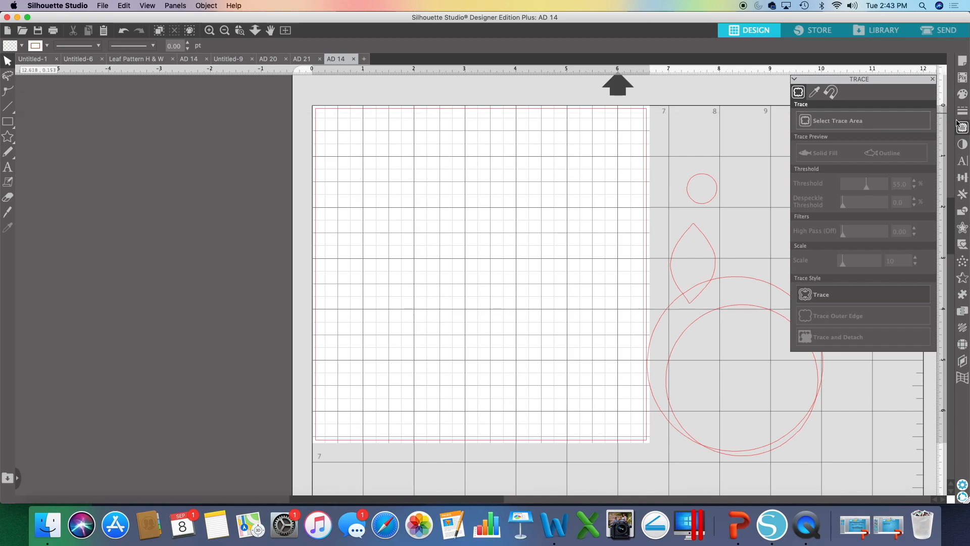
# Step: Set the AD 14 page size to 8.5 in wide by 11 in high
pyautogui.click(963, 61)
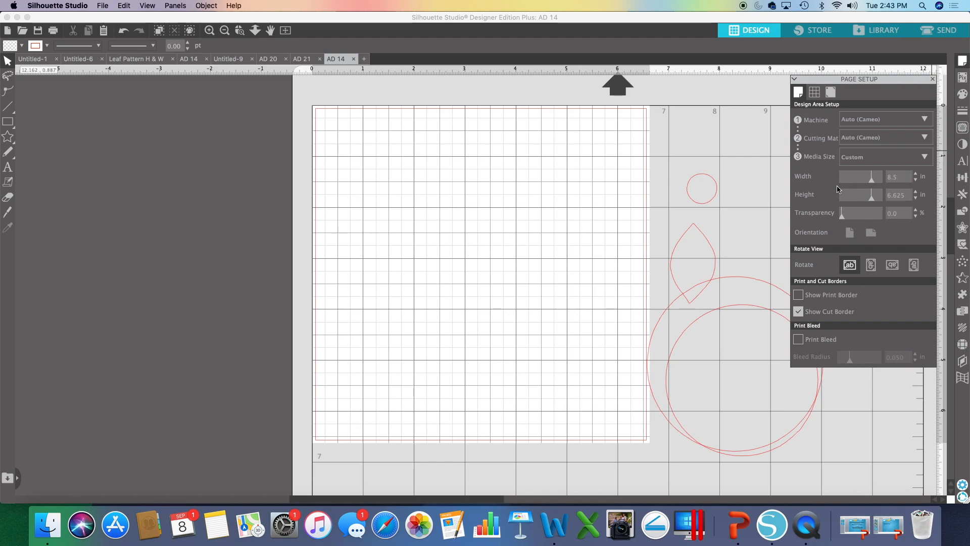
pyautogui.write('8.5')
pyautogui.press('Return')
pyautogui.click(909, 193)
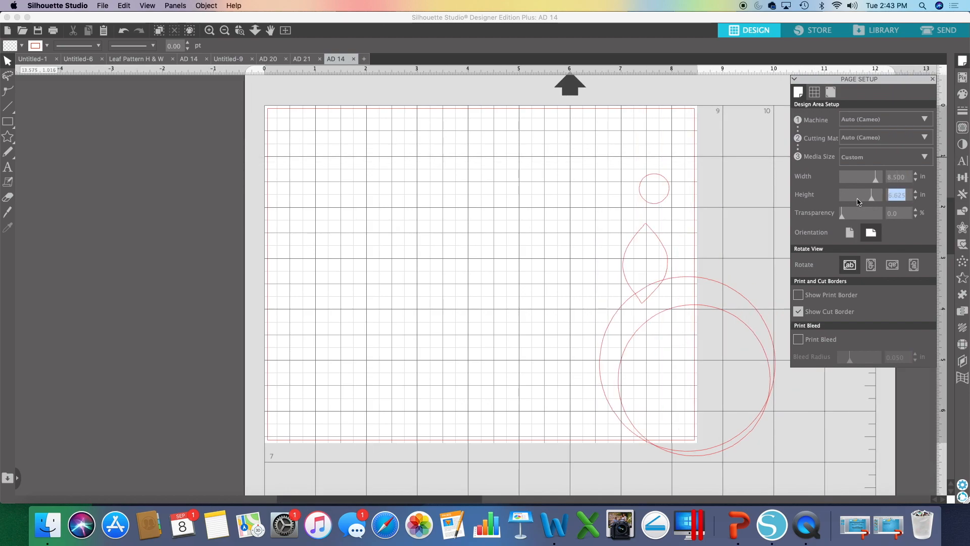
pyautogui.press('Return')
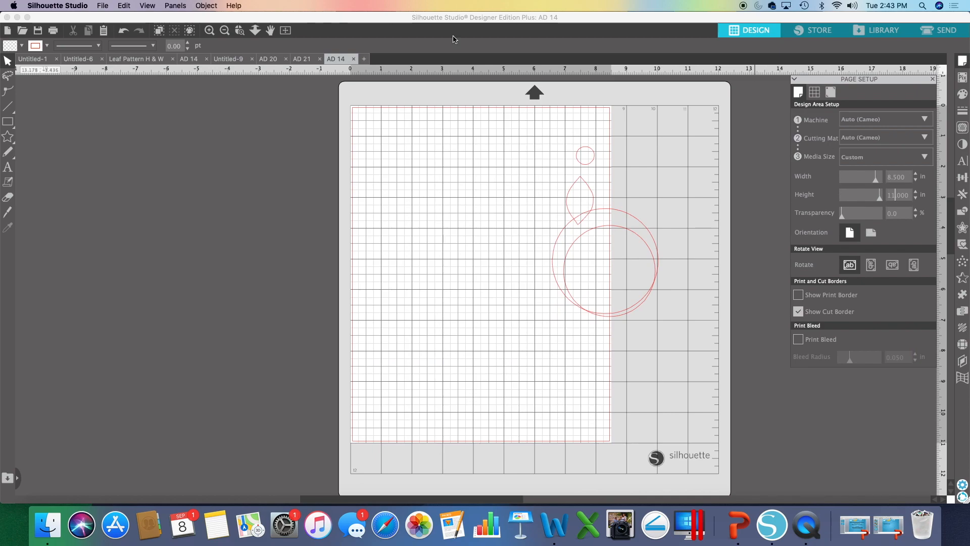
# Step: Move the leaf into the page's upper-left corner and replicate it as a row of four
pyautogui.moveTo(569, 196); pyautogui.dragTo(368, 136)
pyautogui.click(378, 162)
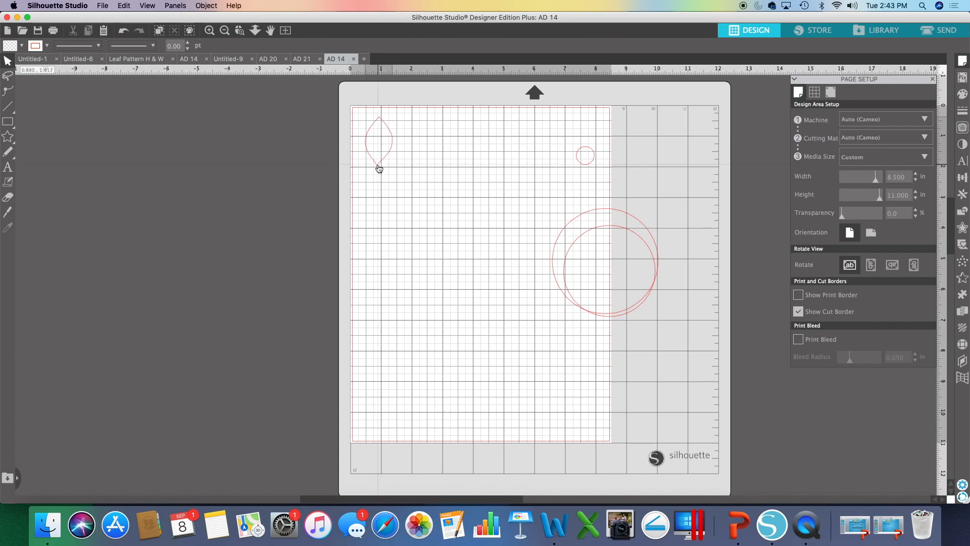
pyautogui.click(207, 5)
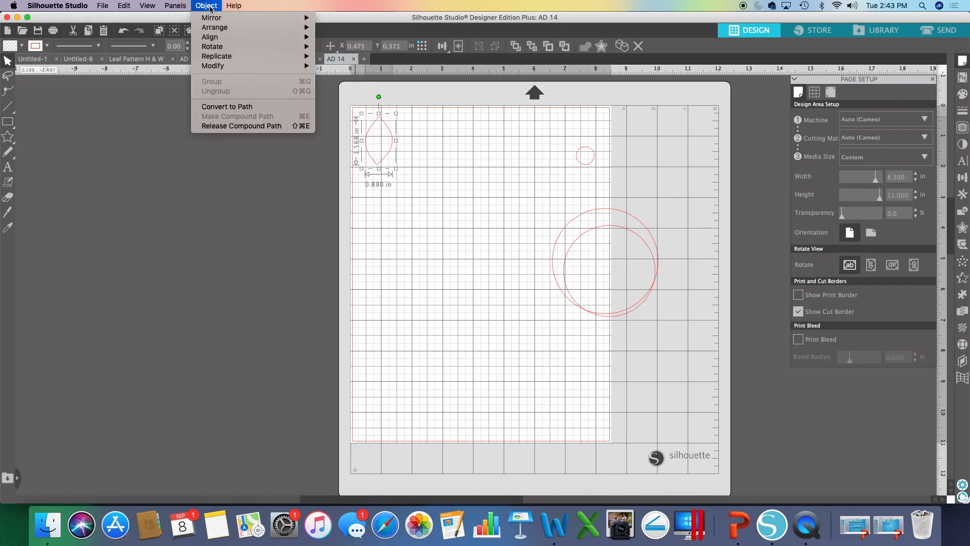
pyautogui.moveTo(217, 56)
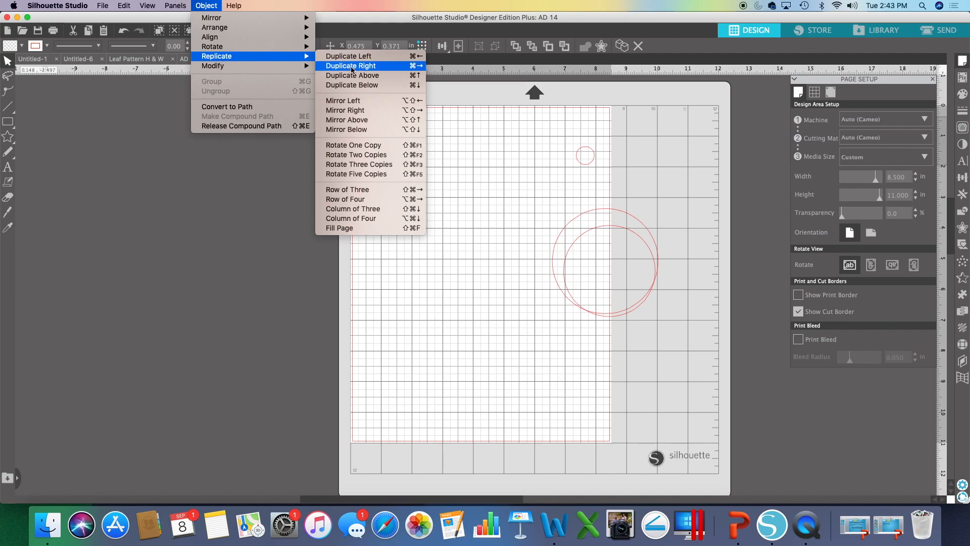
pyautogui.click(399, 199)
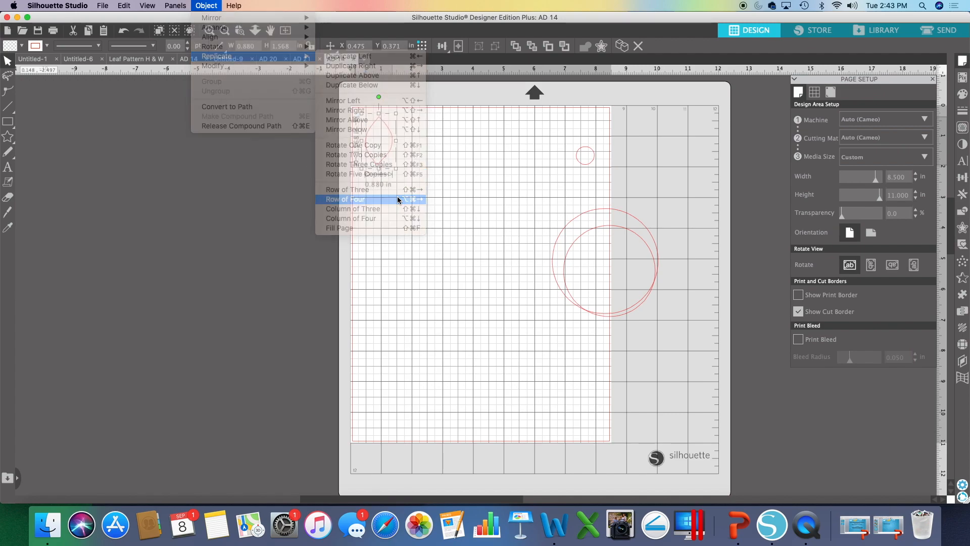
pyautogui.click(445, 227)
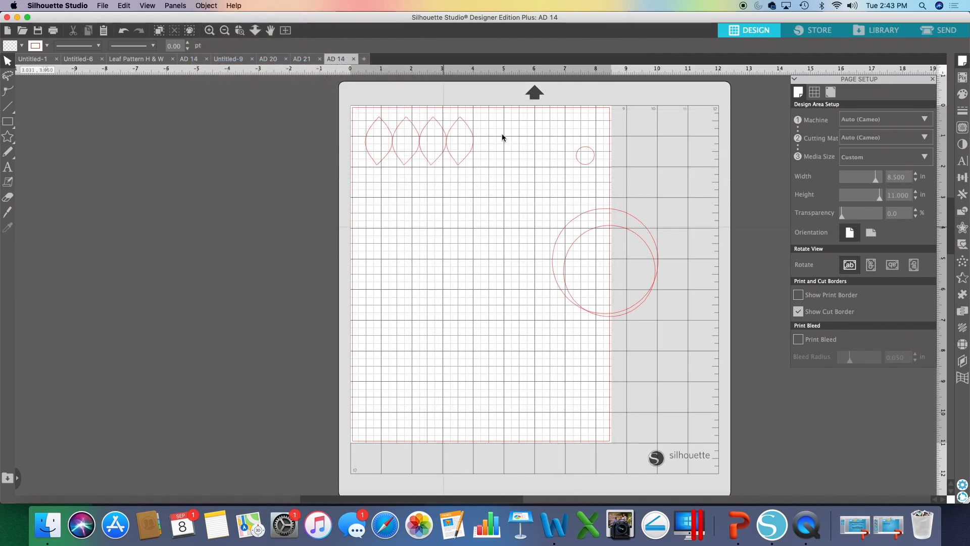
# Step: Spread the four leaves apart along their row so that none of them touch
pyautogui.moveTo(471, 142); pyautogui.dragTo(429, 138)
pyautogui.click(422, 139)
pyautogui.click(443, 139)
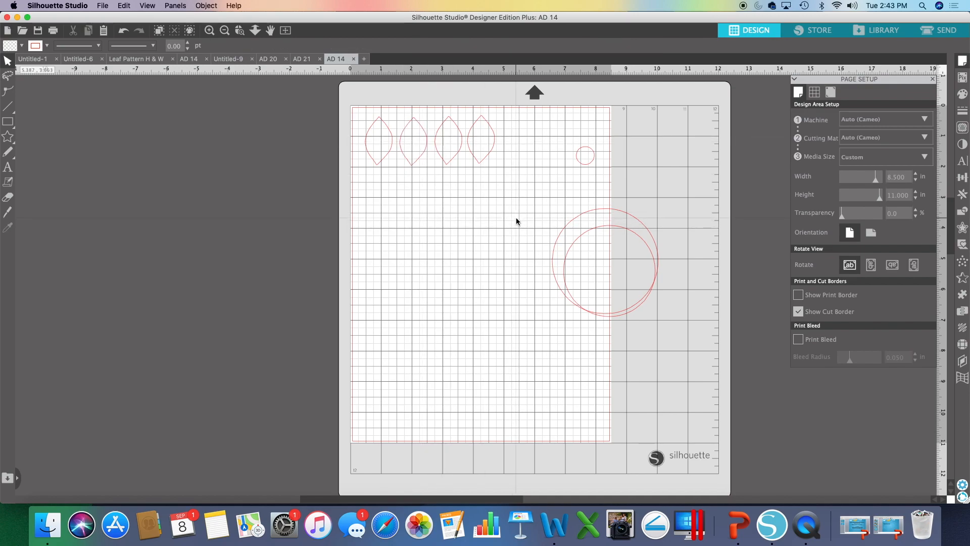
# Step: Replicate the whole row of four leaves downward to make three rows
pyautogui.moveTo(361, 114); pyautogui.dragTo(502, 172)
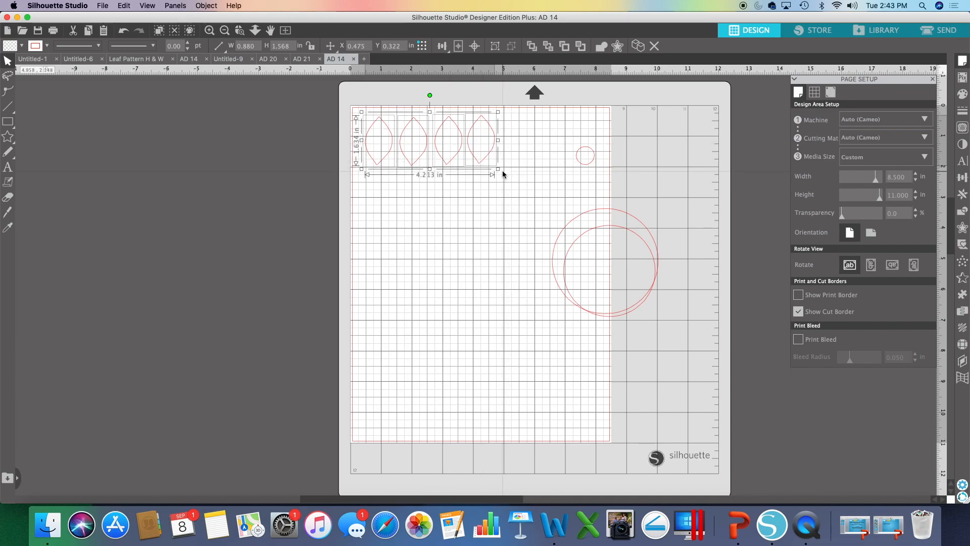
pyautogui.click(209, 5)
pyautogui.moveTo(222, 56)
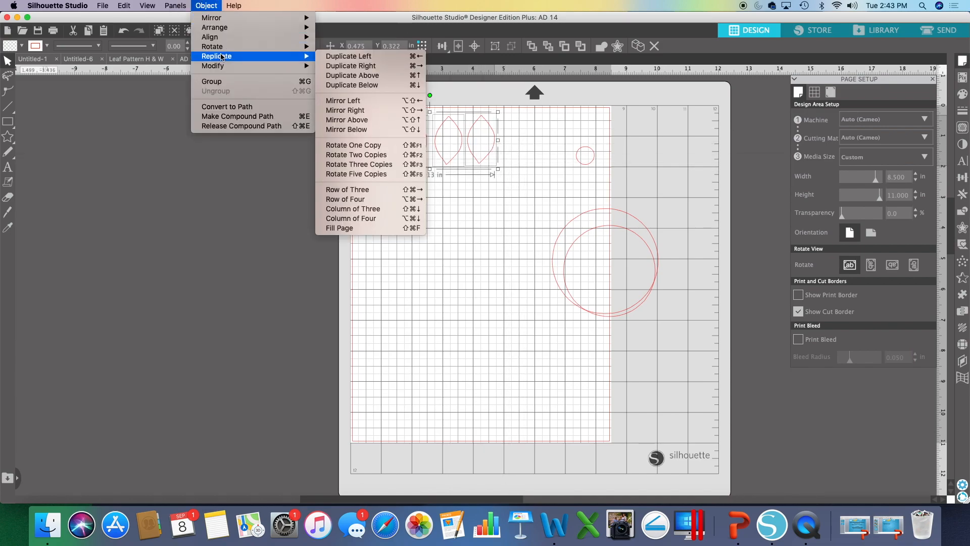
pyautogui.click(361, 218)
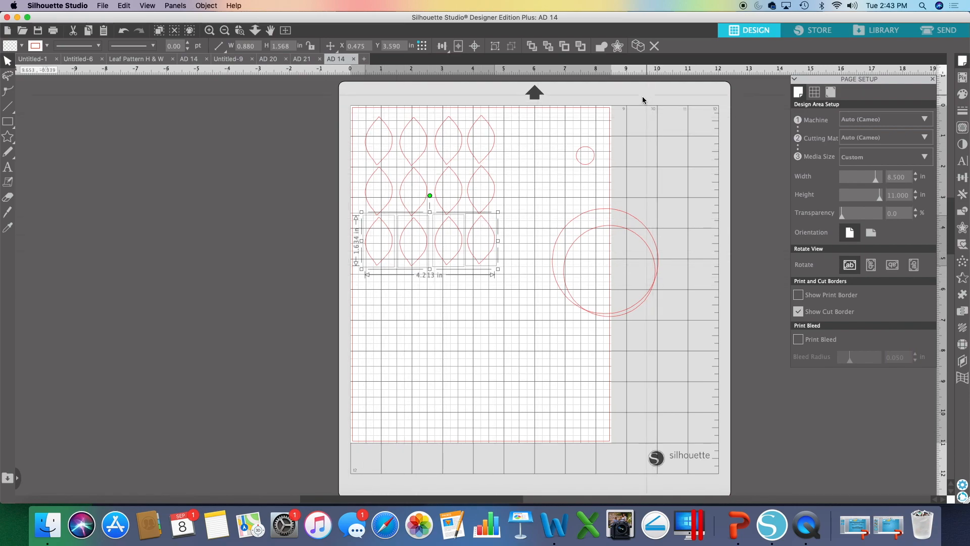
# Step: Move the small circle to the right of the first leaf row and replicate it as a row of four
pyautogui.moveTo(583, 167); pyautogui.dragTo(521, 136)
pyautogui.click(526, 136)
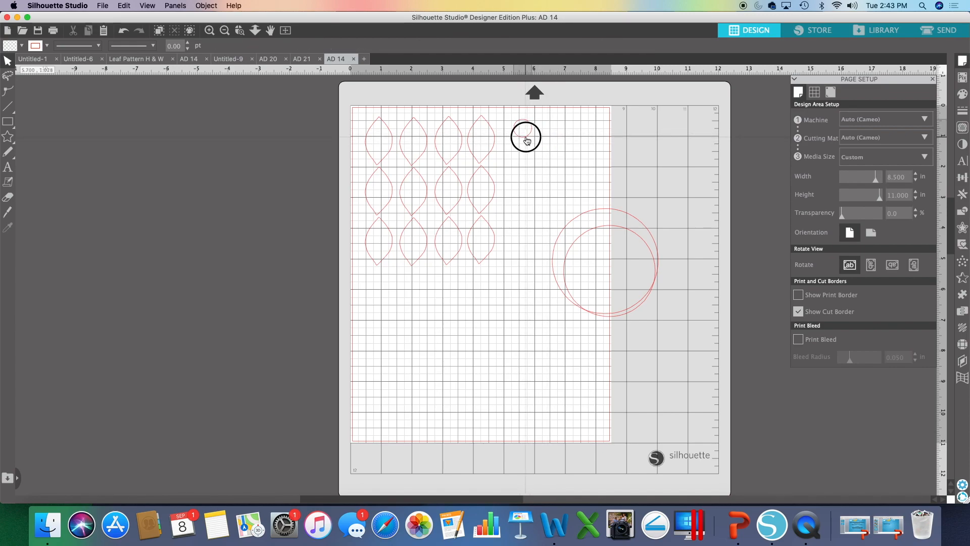
pyautogui.click(206, 6)
pyautogui.moveTo(222, 56)
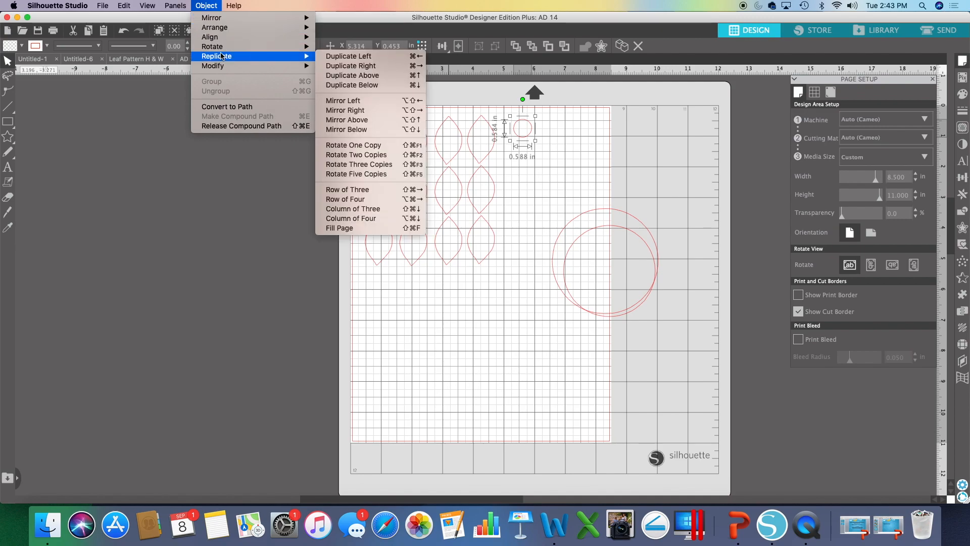
pyautogui.click(346, 199)
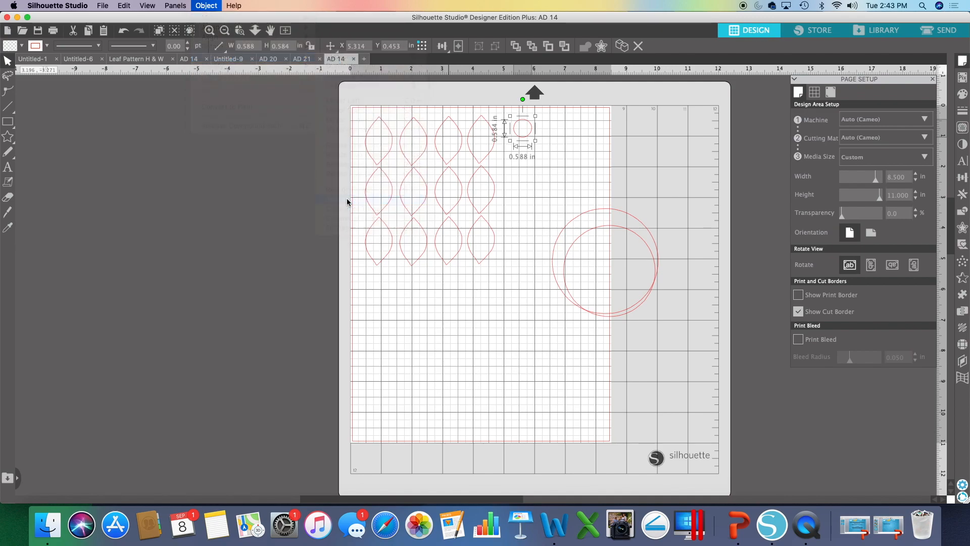
# Step: Spread the four small circles apart along their row, keeping them inside the page
pyautogui.click(515, 134)
pyautogui.click(533, 128)
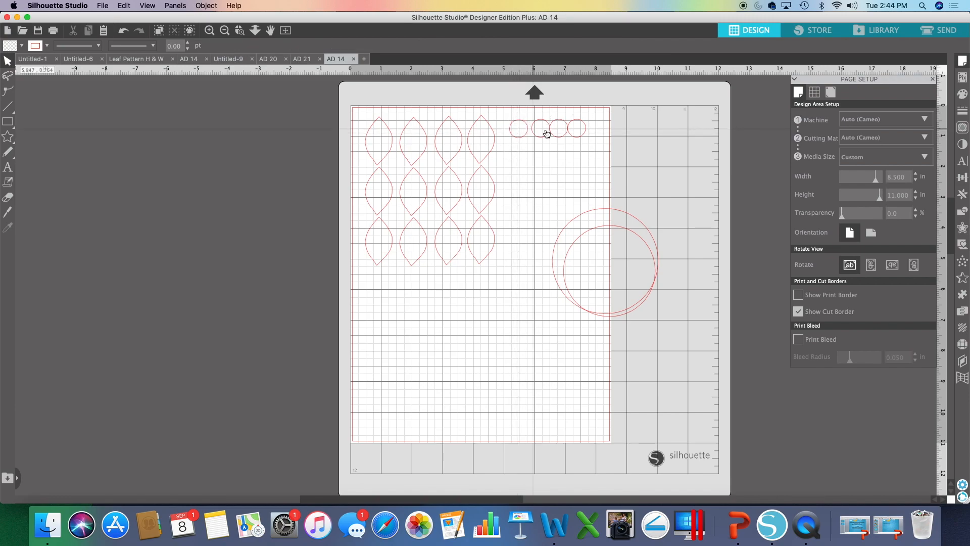
pyautogui.moveTo(582, 128)
pyautogui.mouseDown()
pyautogui.moveTo(601, 130)
pyautogui.moveTo(571, 130)
pyautogui.mouseUp()
pyautogui.click(578, 129)
pyautogui.click(575, 135)
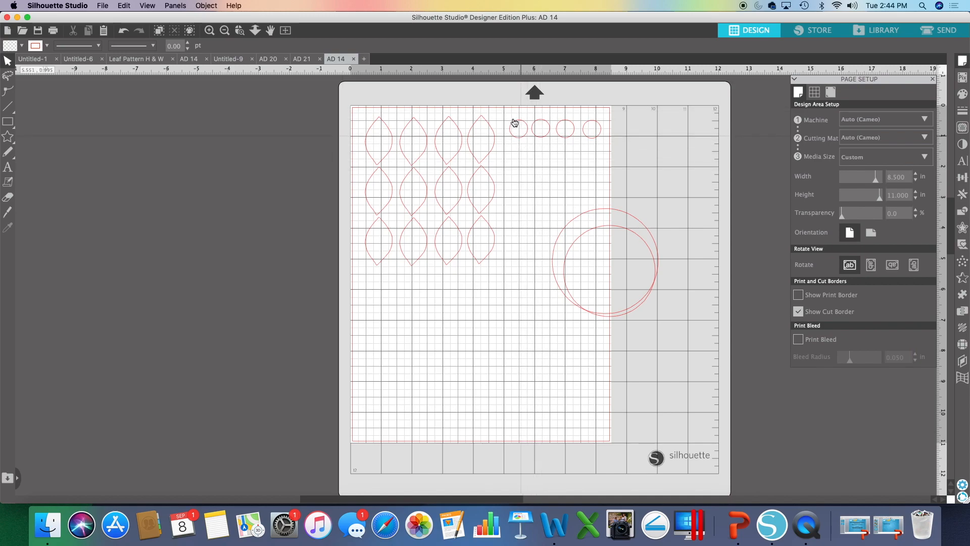
# Step: Duplicate the row of four small circles below to make a second row
pyautogui.moveTo(507, 112); pyautogui.dragTo(604, 145)
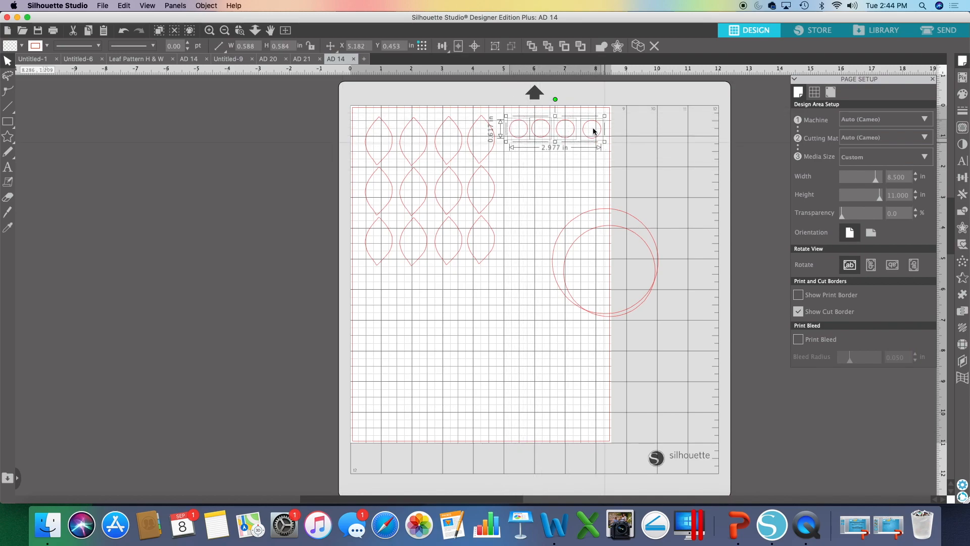
pyautogui.click(195, 6)
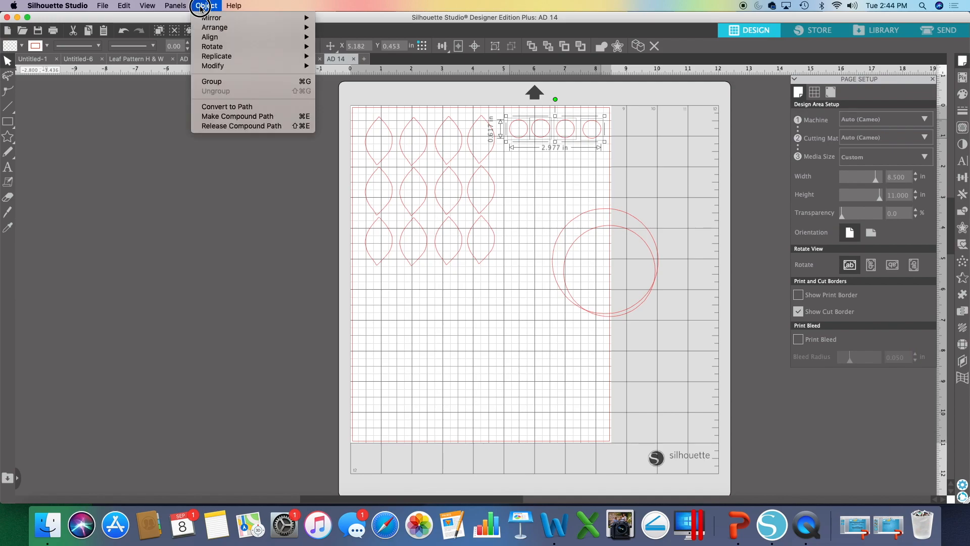
pyautogui.moveTo(272, 59)
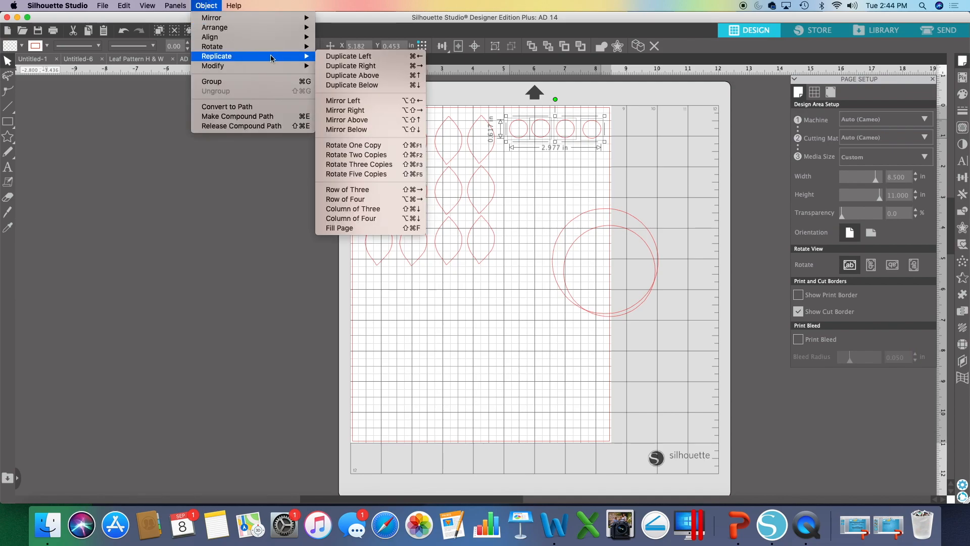
pyautogui.click(362, 86)
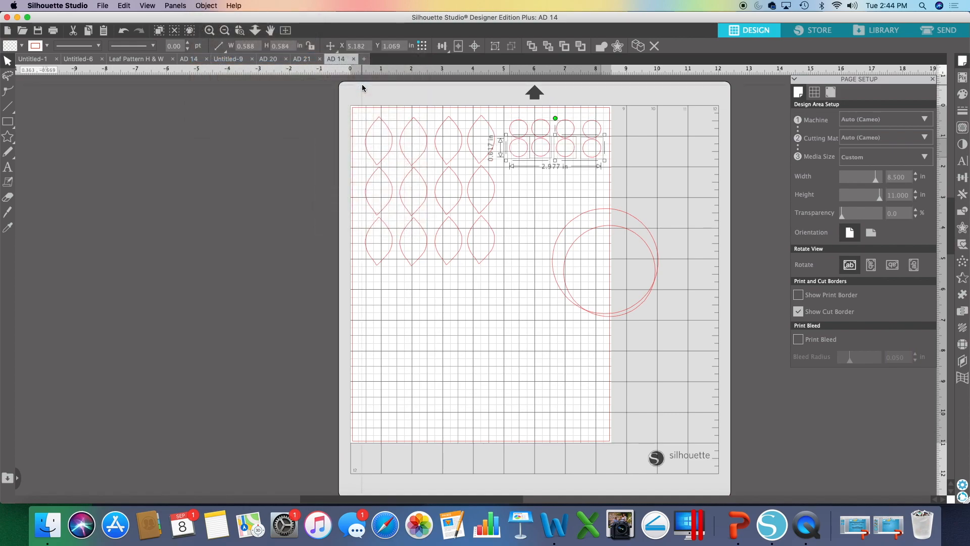
pyautogui.click(534, 174)
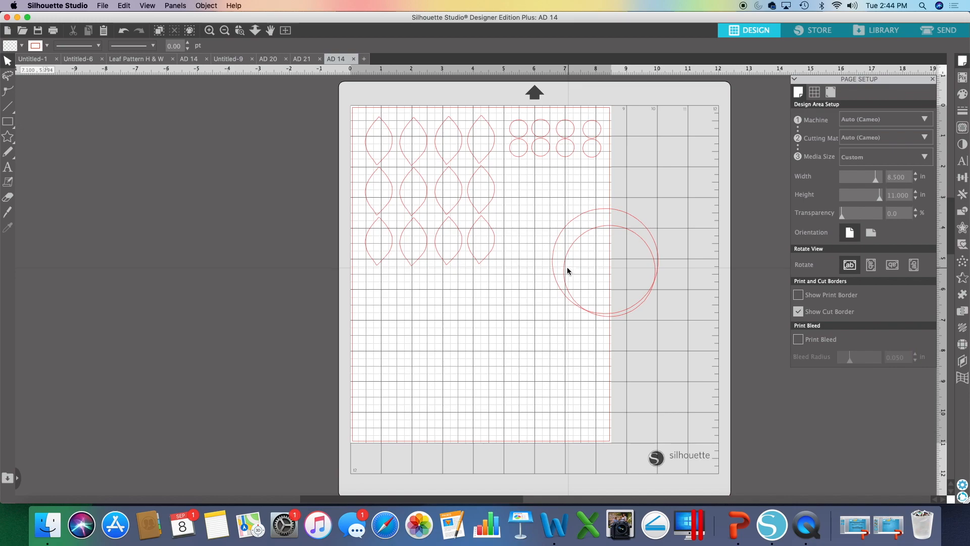
# Step: Move the ring's outer circle onto the page below the leaves and place the inner circle inside it
pyautogui.click(542, 281)
pyautogui.moveTo(542, 281); pyautogui.dragTo(384, 369)
pyautogui.click(510, 358)
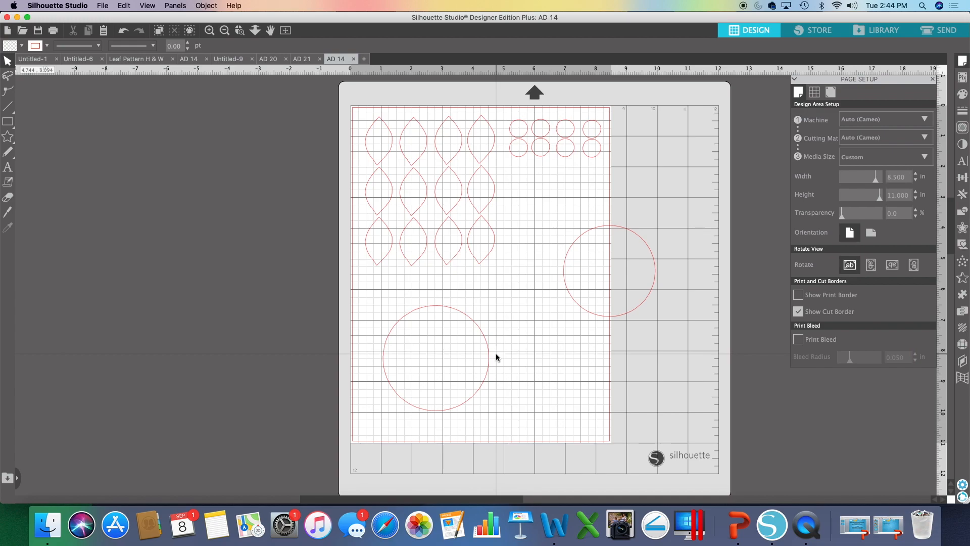
pyautogui.moveTo(579, 303); pyautogui.dragTo(405, 392)
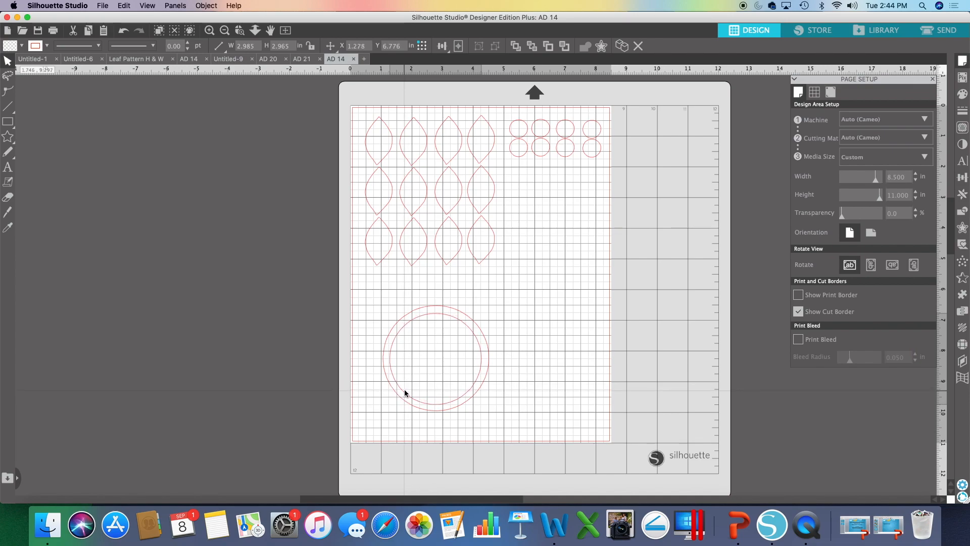
pyautogui.click(405, 392)
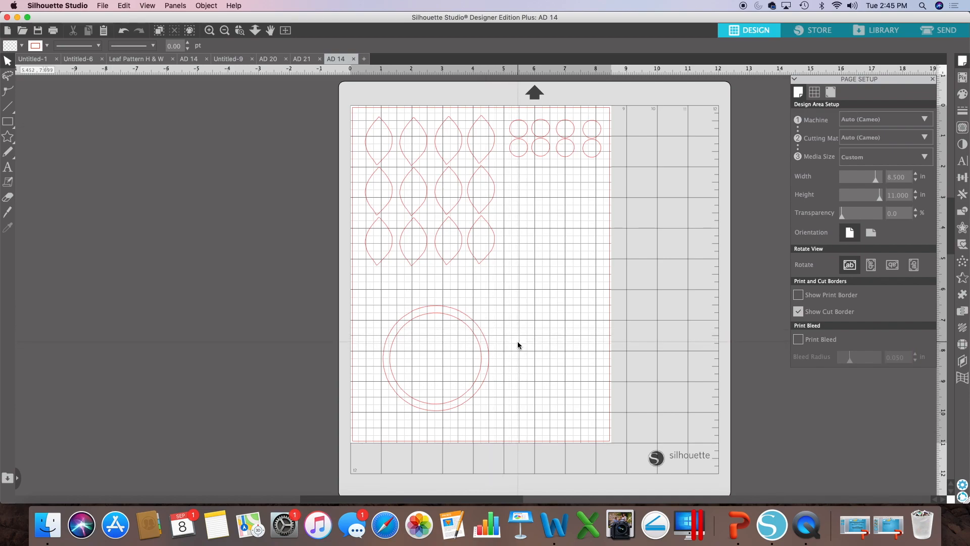
# Step: Nudge the ring's outer and inner circles until the inner one is centred and the ring is evenly wide
pyautogui.click(384, 365)
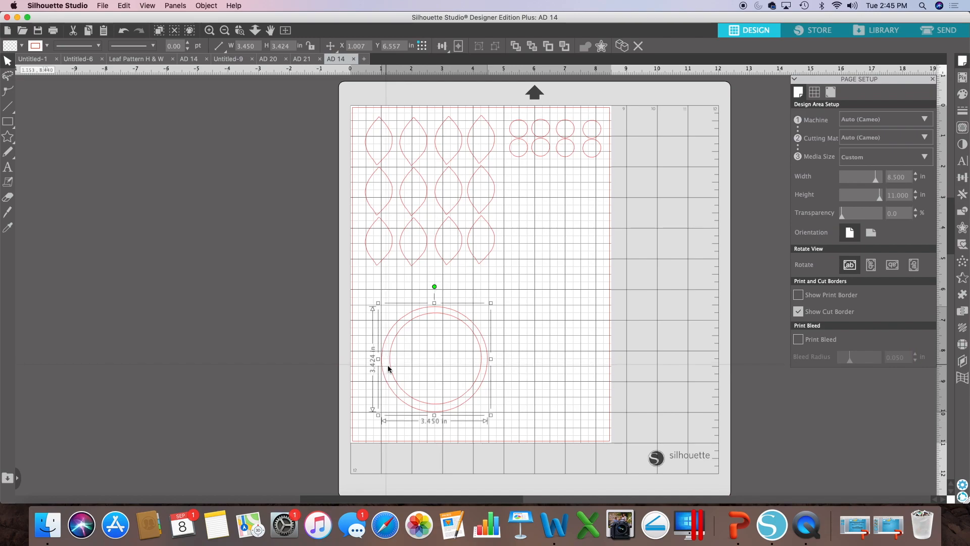
pyautogui.click(390, 363)
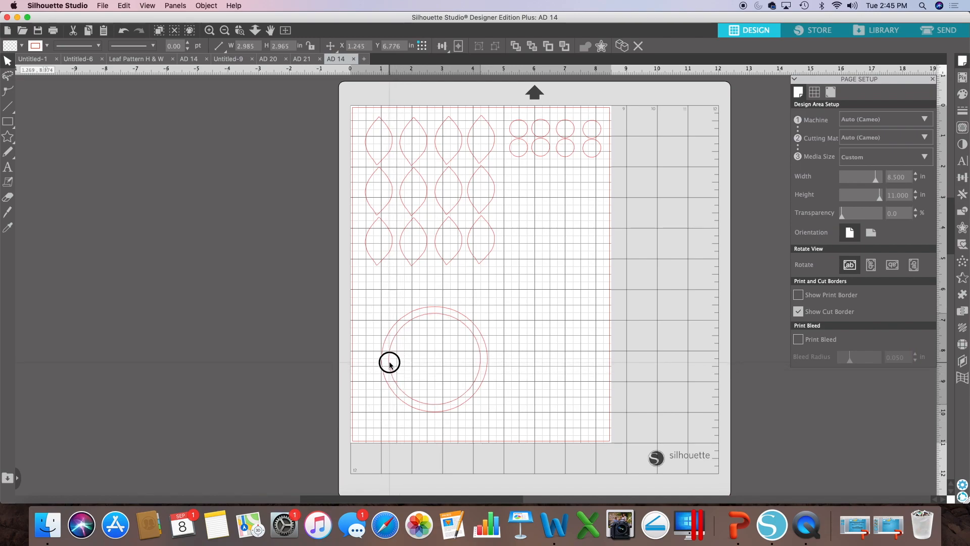
pyautogui.moveTo(389, 362); pyautogui.dragTo(389, 365)
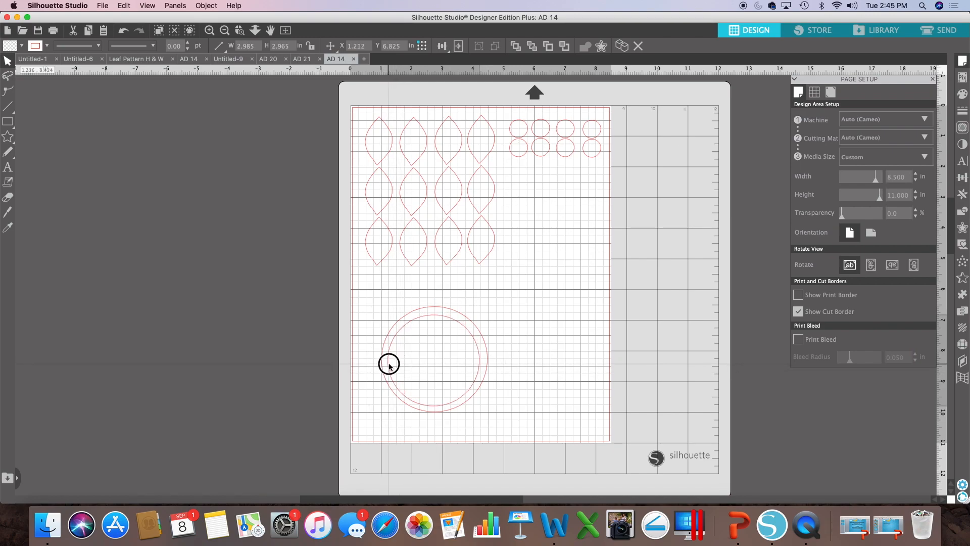
pyautogui.click(389, 365)
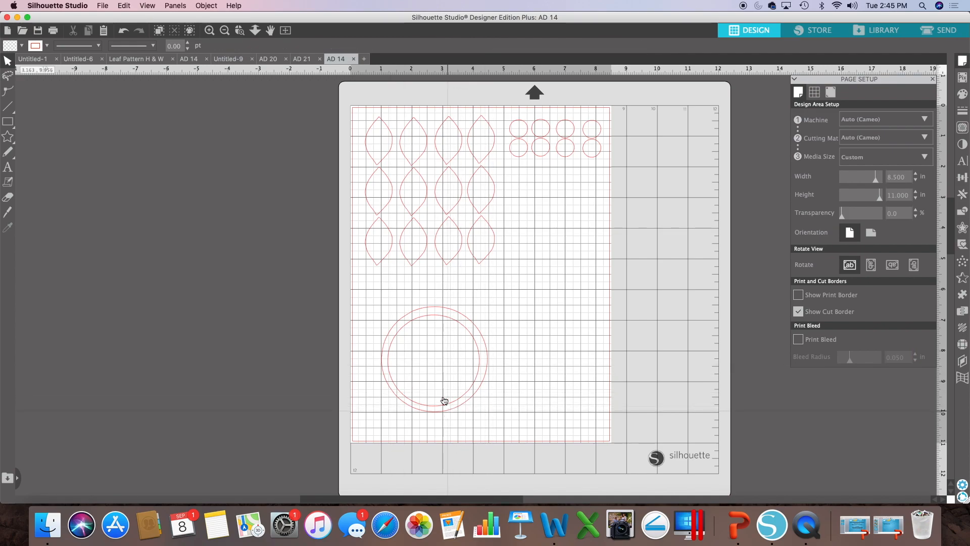
pyautogui.click(479, 361)
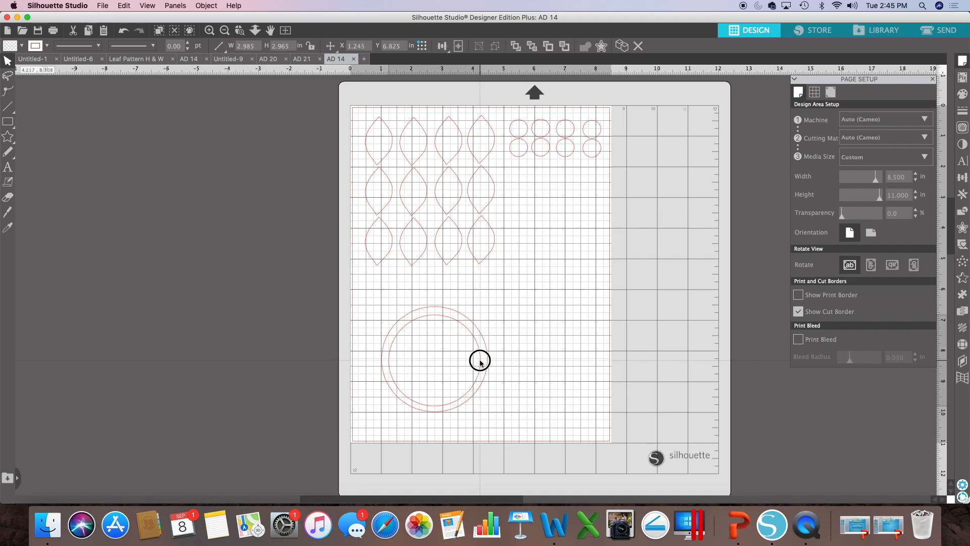
pyautogui.click(443, 338)
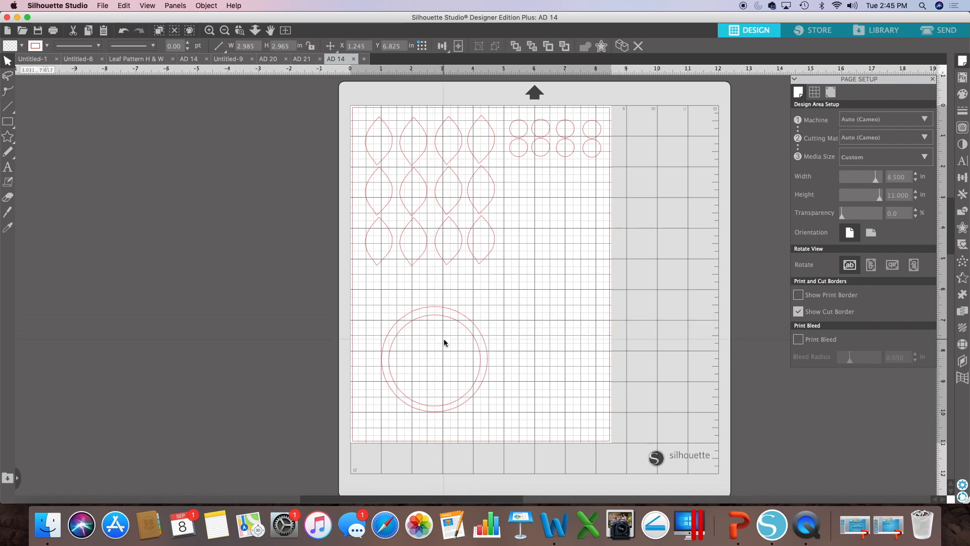
pyautogui.click(436, 316)
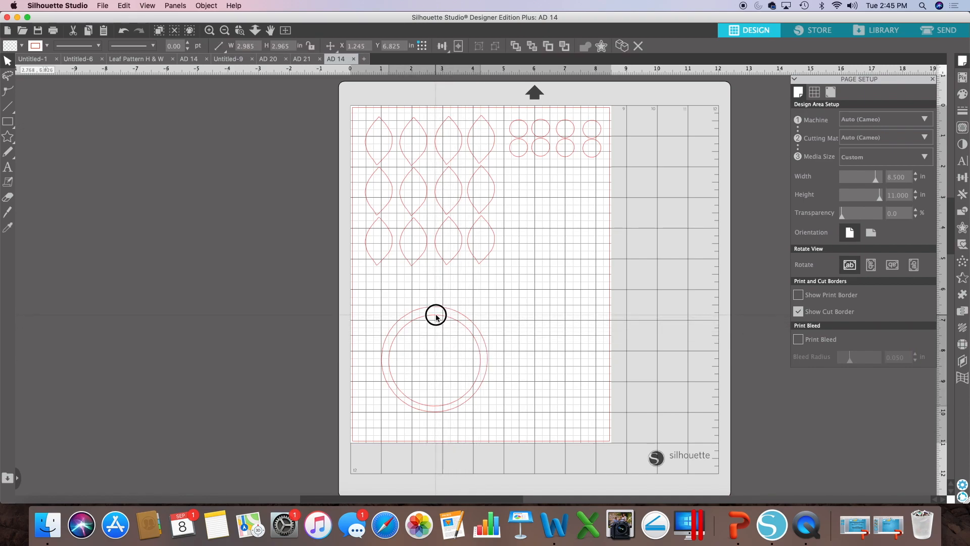
pyautogui.moveTo(437, 316); pyautogui.dragTo(436, 314)
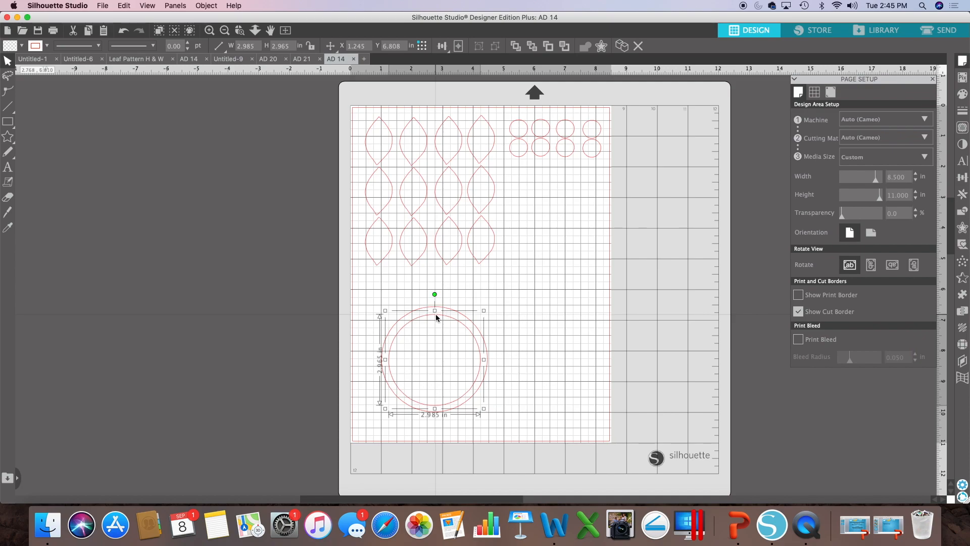
pyautogui.click(555, 299)
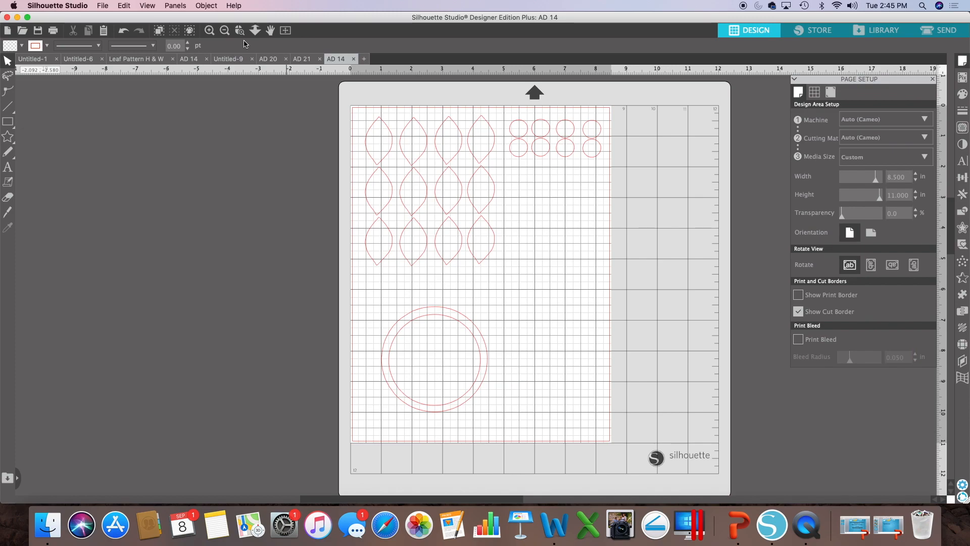
pyautogui.click(125, 59)
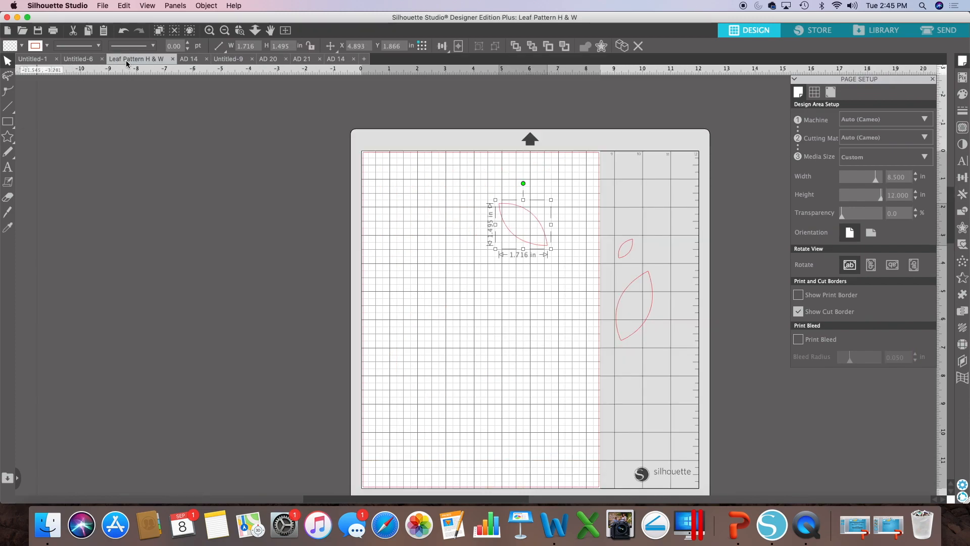
pyautogui.click(229, 59)
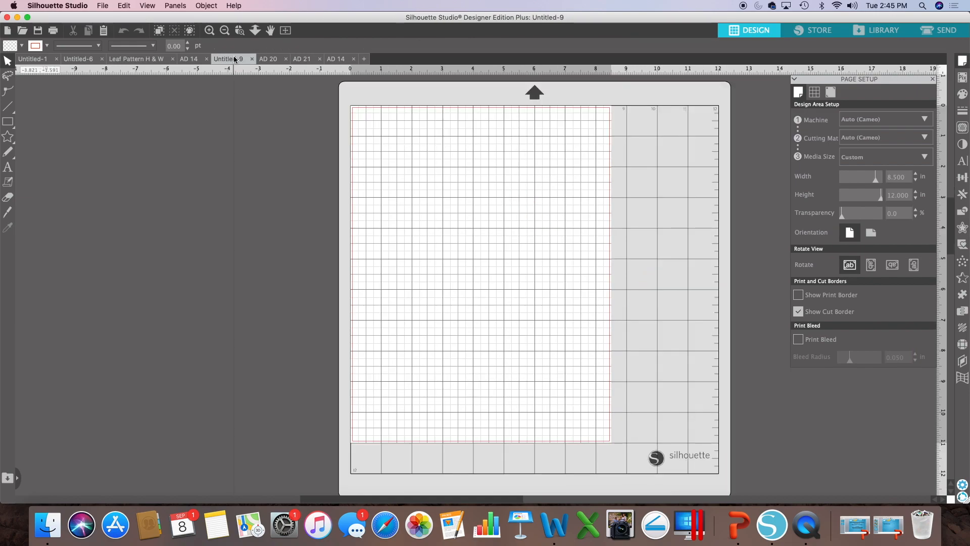
pyautogui.click(34, 63)
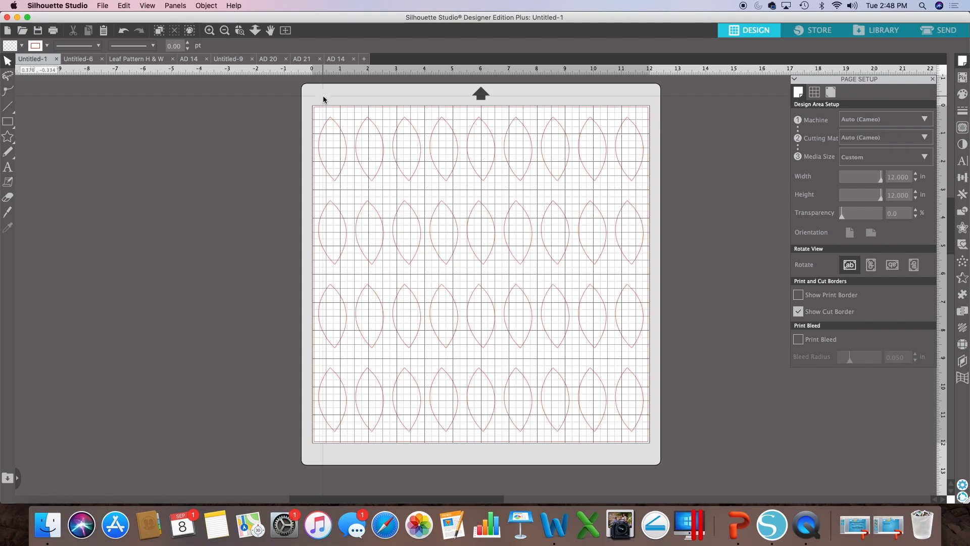
pyautogui.click(77, 59)
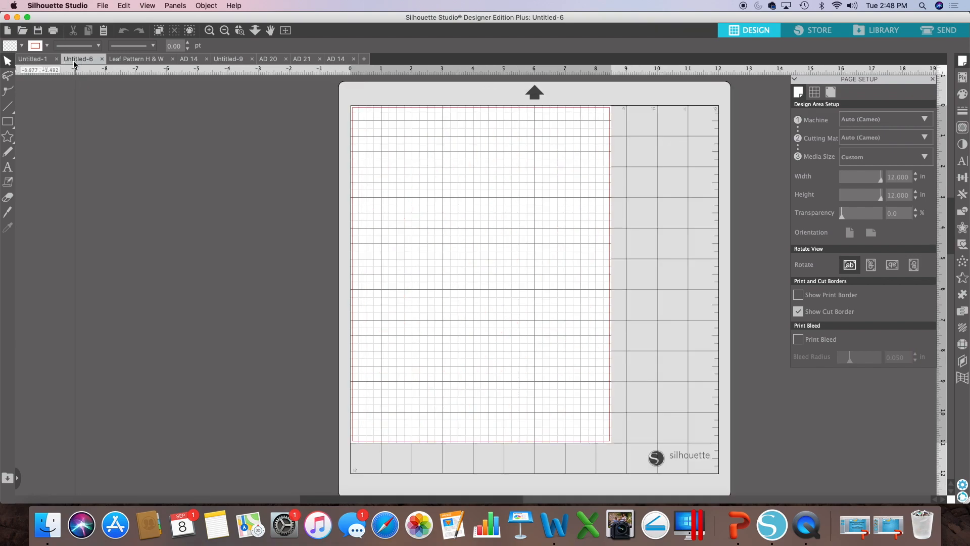
# Step: Open the AD 2 pattern from the library and set its page size to 12 by 12 inches
pyautogui.click(881, 31)
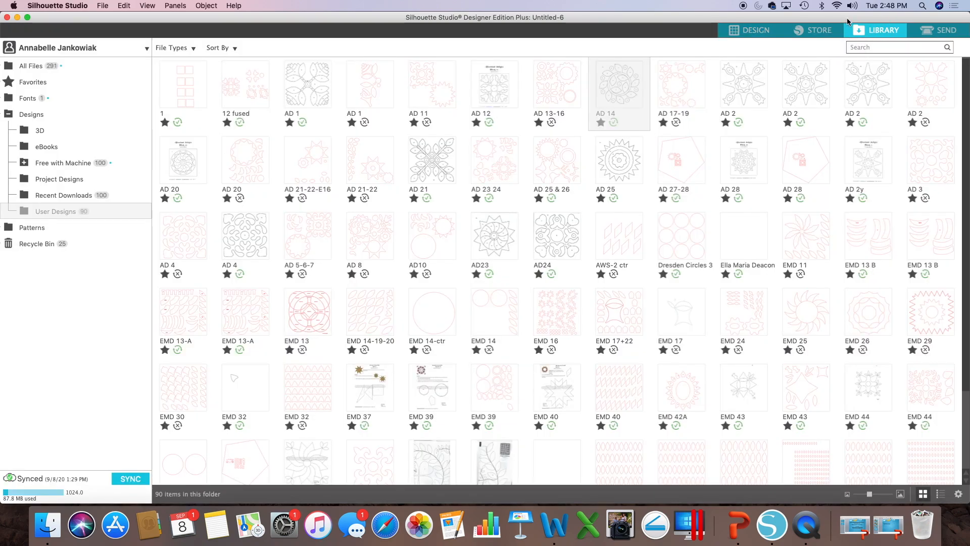
pyautogui.doubleClick(741, 86)
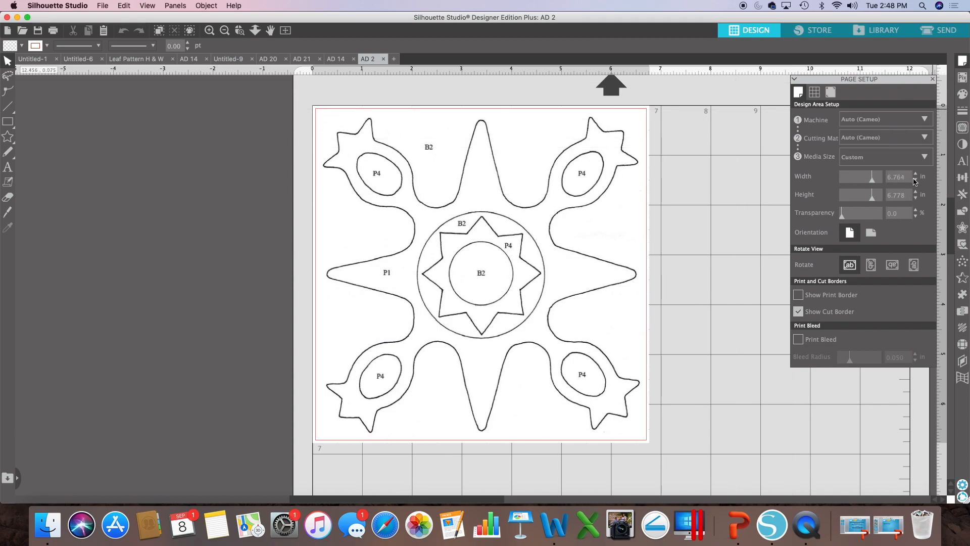
pyautogui.click(897, 177)
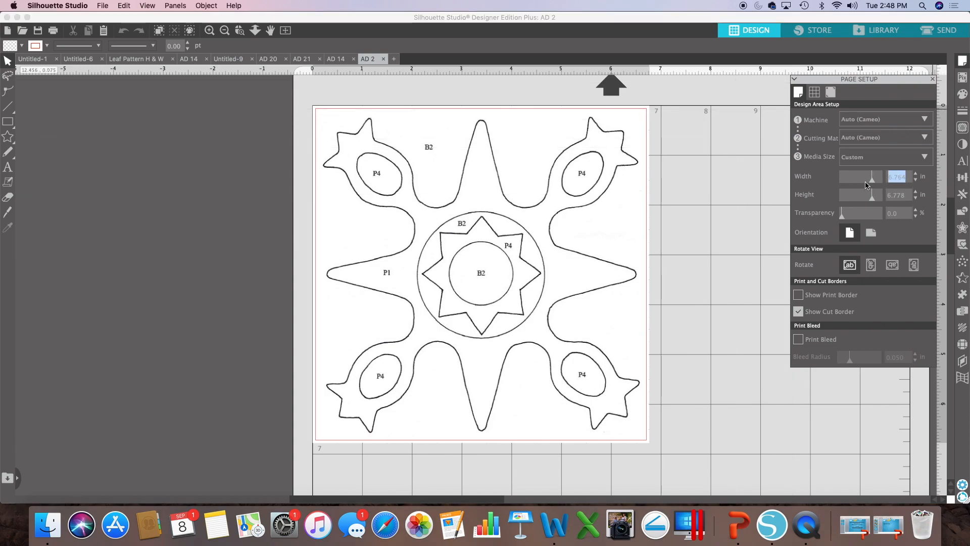
pyautogui.write('12')
pyautogui.press('Return')
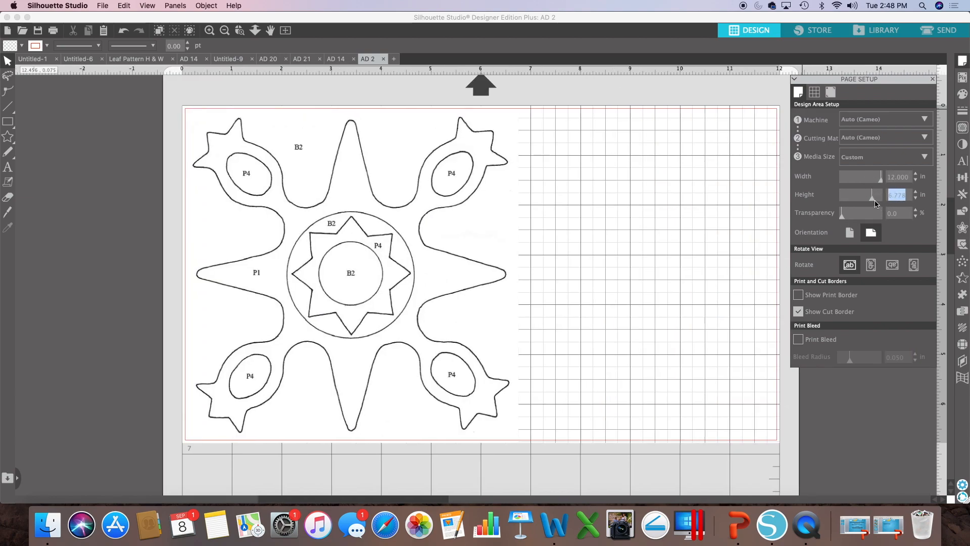
pyautogui.write('12')
pyautogui.press('Return')
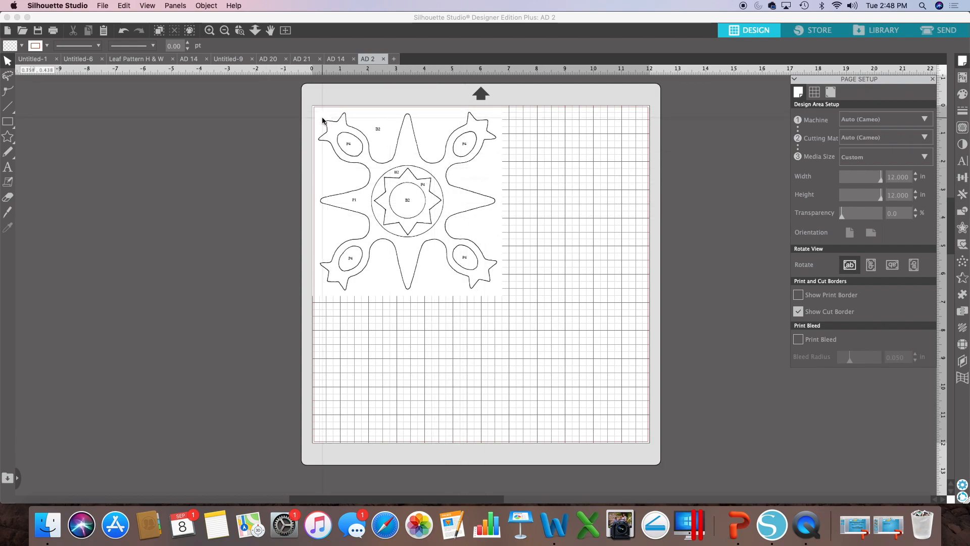
# Step: Trace the whole AD 2 pattern with the threshold at 62% and delete the original image from behind the traced lines
pyautogui.click(963, 128)
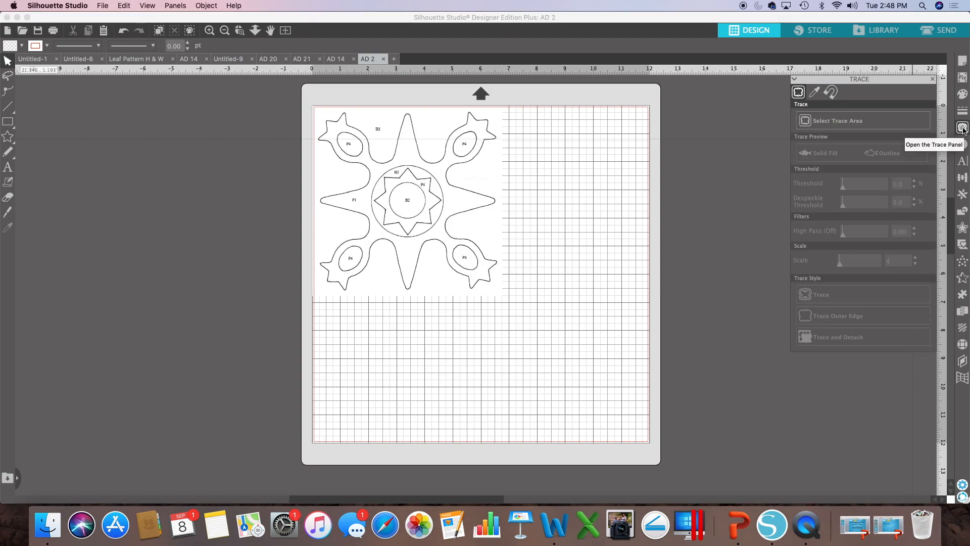
pyautogui.click(853, 128)
pyautogui.moveTo(316, 109)
pyautogui.mouseDown()
pyautogui.moveTo(332, 138)
pyautogui.moveTo(511, 269)
pyautogui.moveTo(510, 297)
pyautogui.mouseUp()
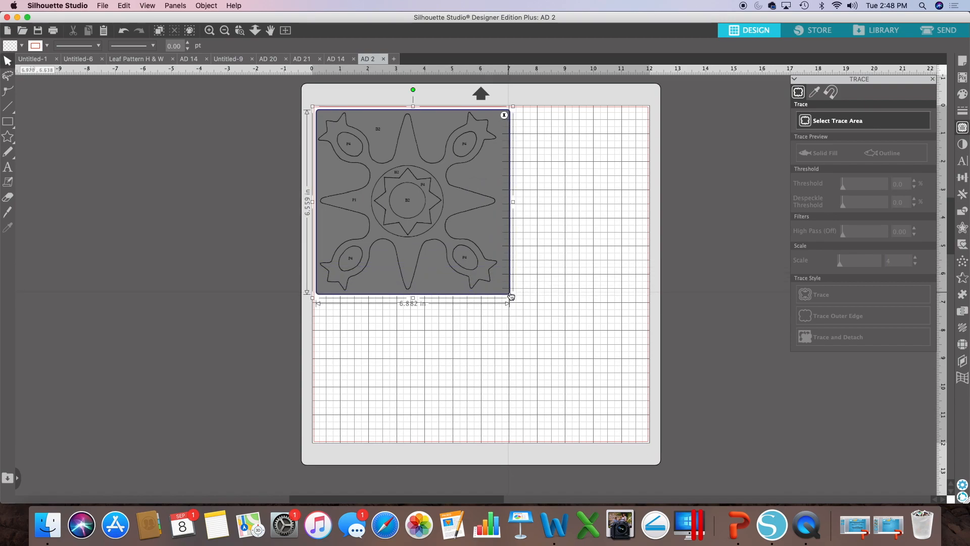
pyautogui.moveTo(865, 190); pyautogui.dragTo(870, 189)
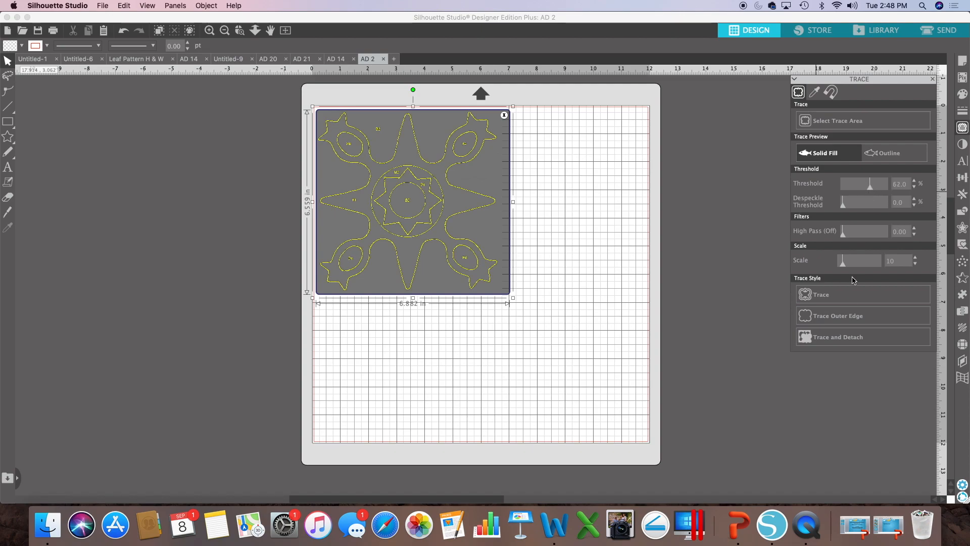
pyautogui.click(849, 297)
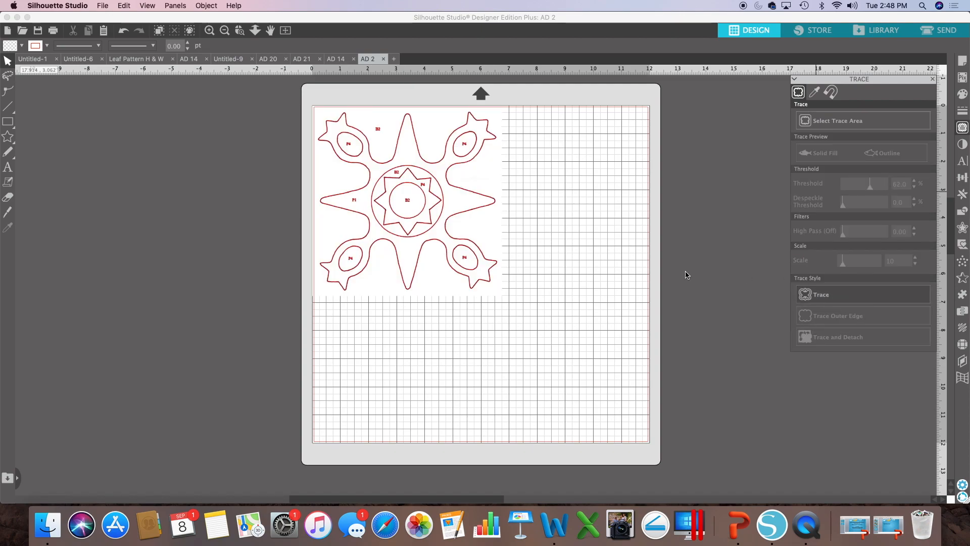
pyautogui.rightClick(475, 174)
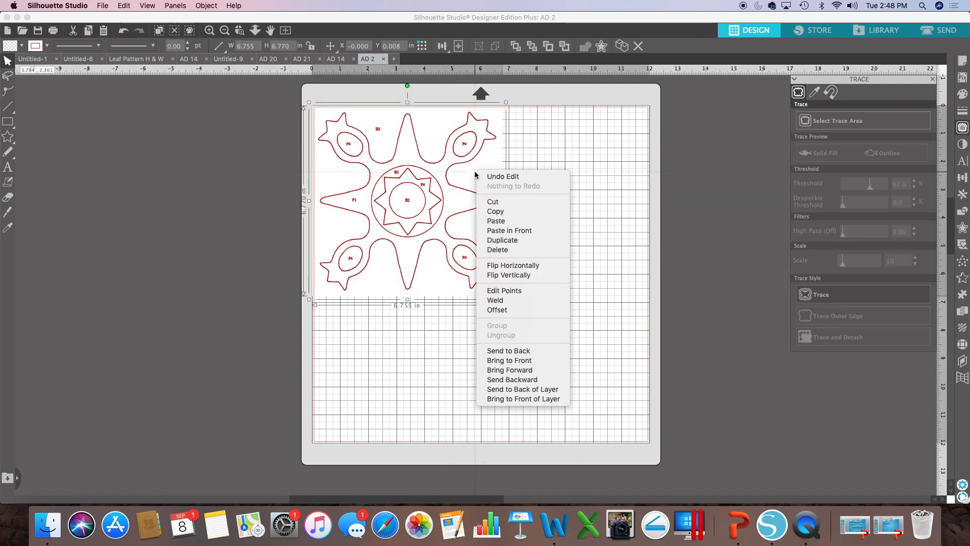
pyautogui.click(505, 250)
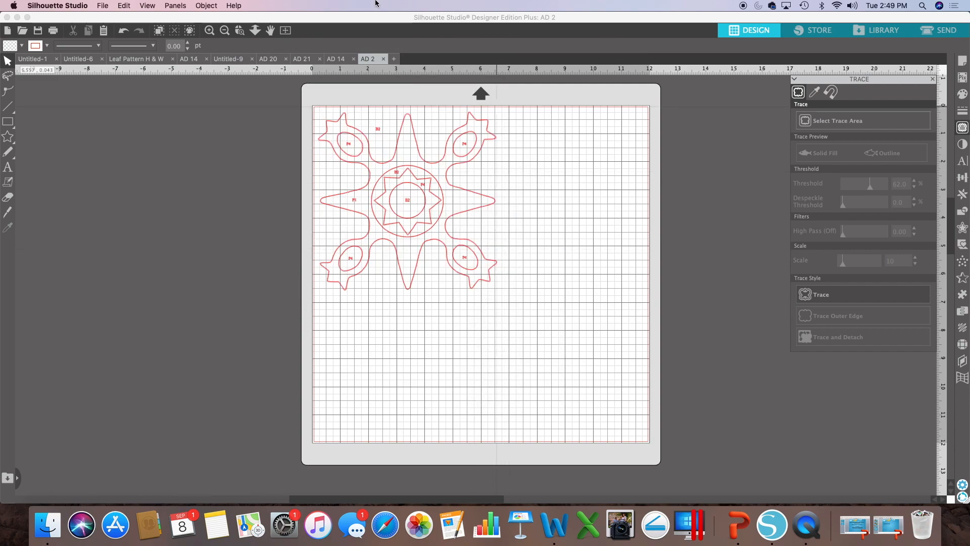
# Step: Release the compound path of the traced AD 2 pattern so its pieces can be selected individually
pyautogui.click(410, 286)
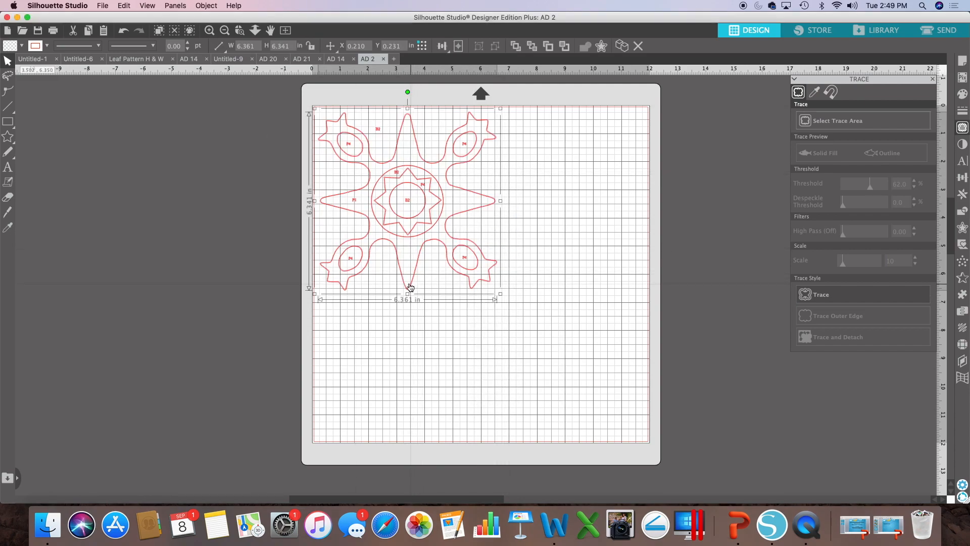
pyautogui.click(207, 6)
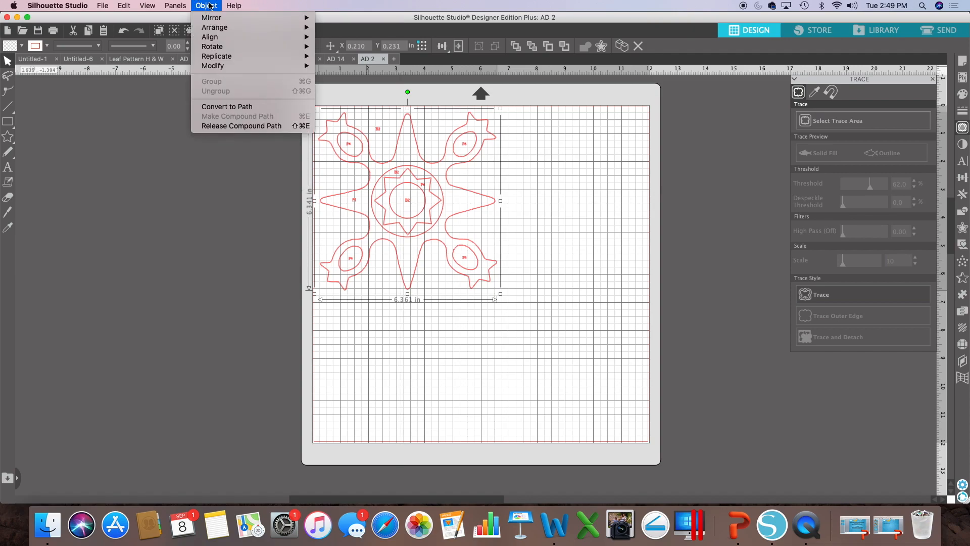
pyautogui.click(276, 126)
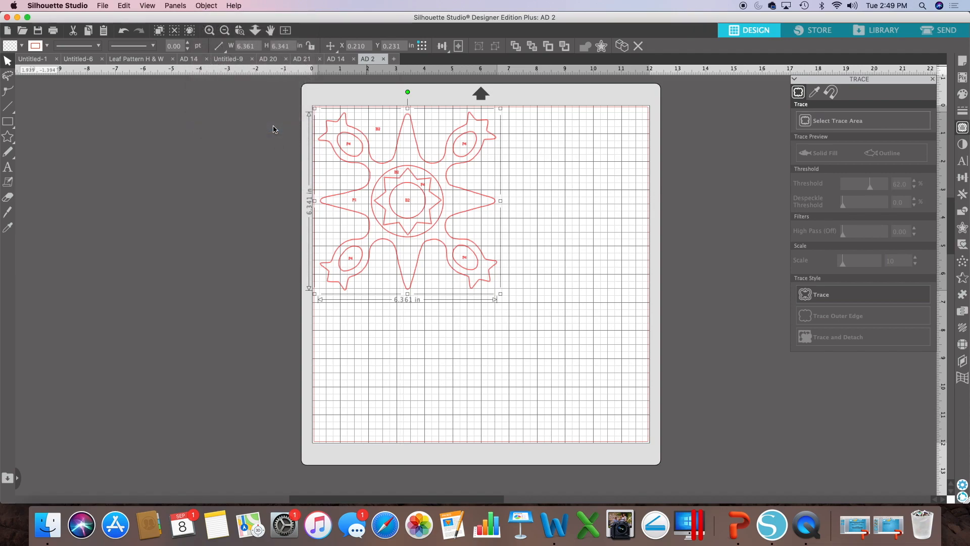
pyautogui.click(366, 336)
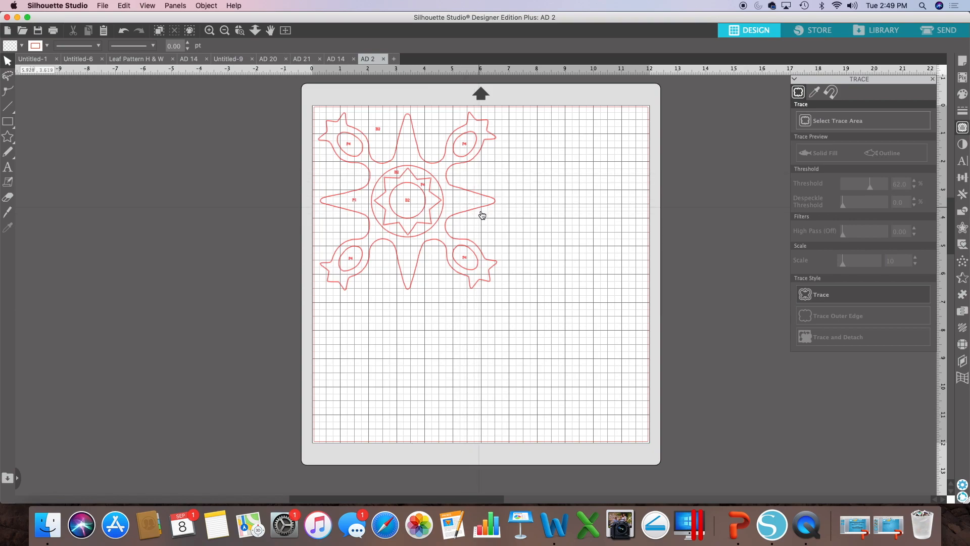
# Step: Pull one clean outline each of the large spiked shape, oval, small circle, eight-pointed star and larger circle away from the tracing
pyautogui.moveTo(480, 211); pyautogui.dragTo(652, 379)
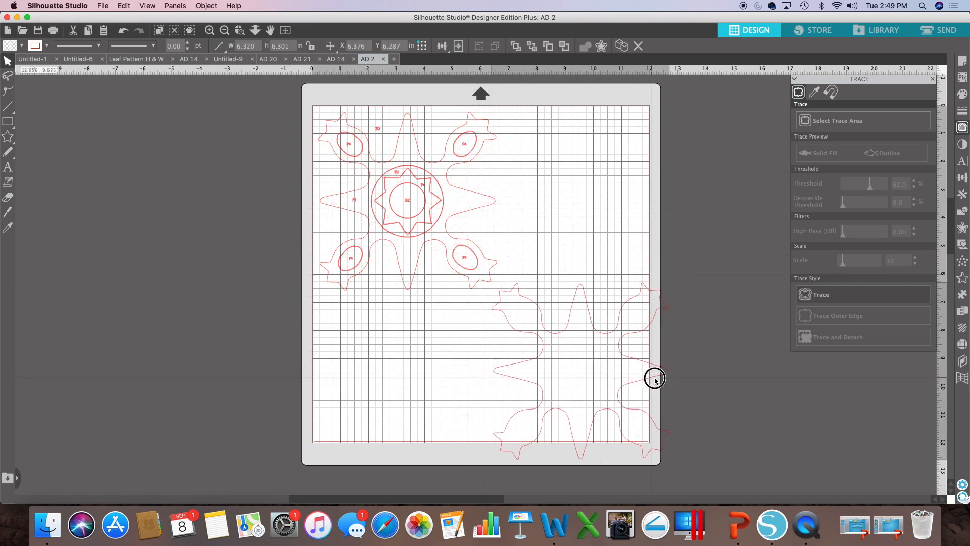
pyautogui.click(579, 295)
pyautogui.moveTo(470, 272); pyautogui.dragTo(619, 276)
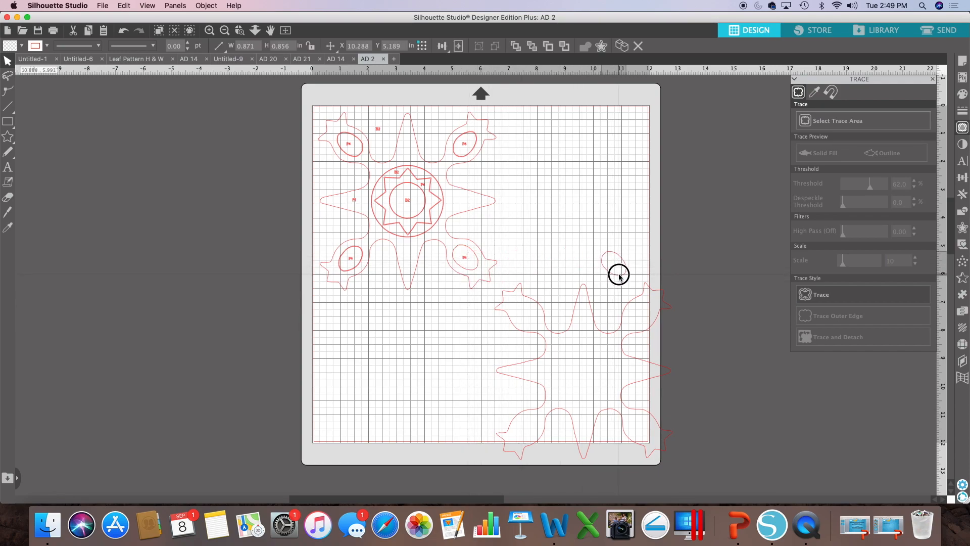
pyautogui.click(619, 277)
pyautogui.moveTo(418, 188); pyautogui.dragTo(582, 201)
pyautogui.click(453, 191)
pyautogui.moveTo(431, 183); pyautogui.dragTo(593, 195)
pyautogui.click(445, 180)
pyautogui.moveTo(433, 182); pyautogui.dragTo(613, 351)
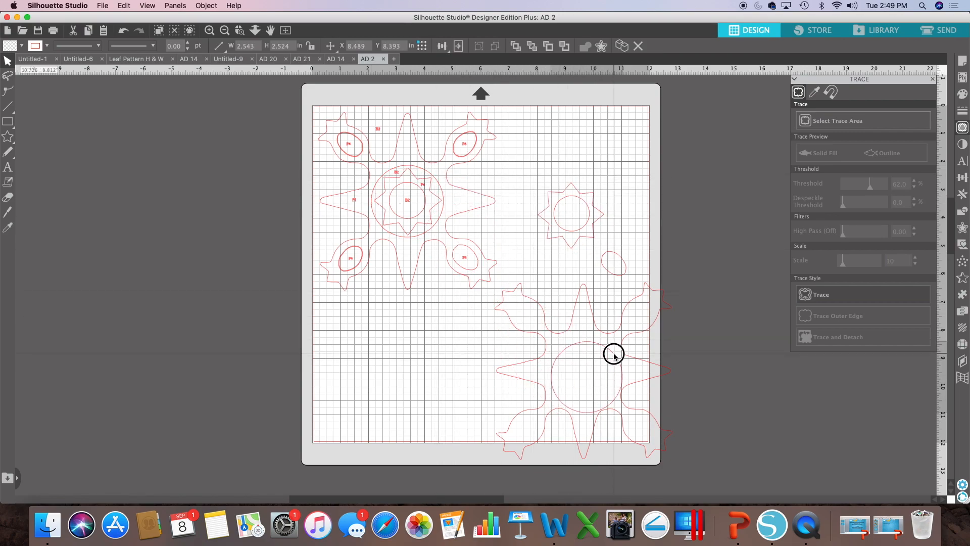
pyautogui.click(600, 334)
# Step: Delete all the leftover traced outlines and letter labels of the original pattern, keeping only the separated pieces
pyautogui.moveTo(319, 109); pyautogui.dragTo(422, 164)
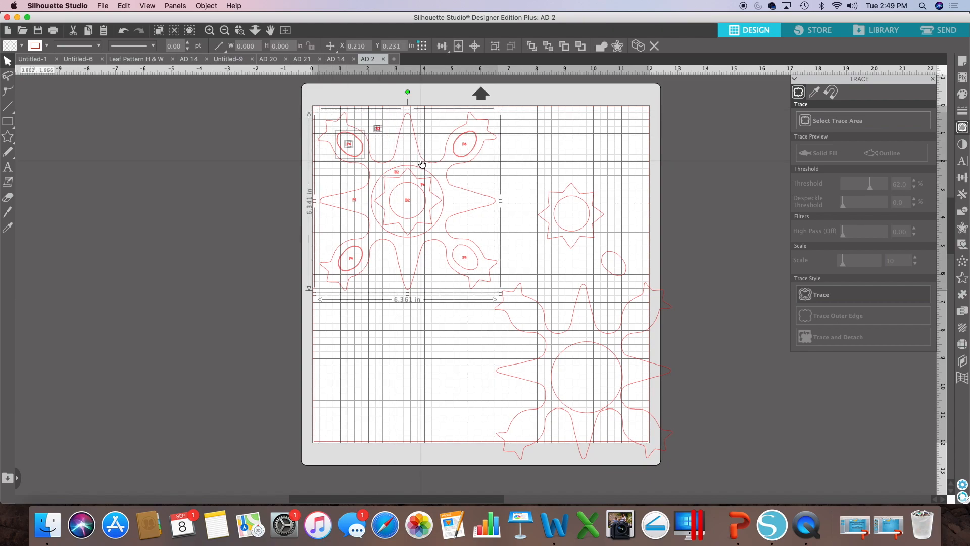
pyautogui.press('Delete')
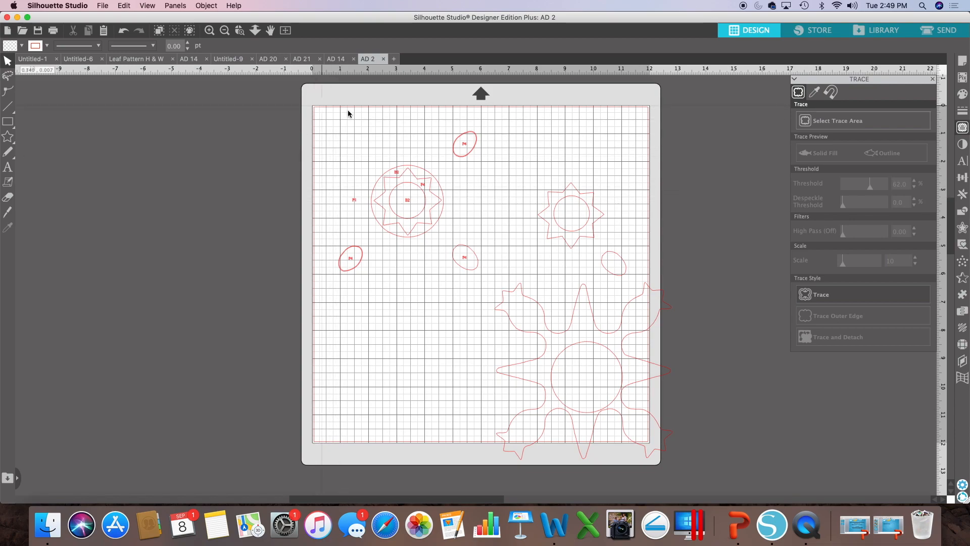
pyautogui.moveTo(364, 131); pyautogui.dragTo(485, 266)
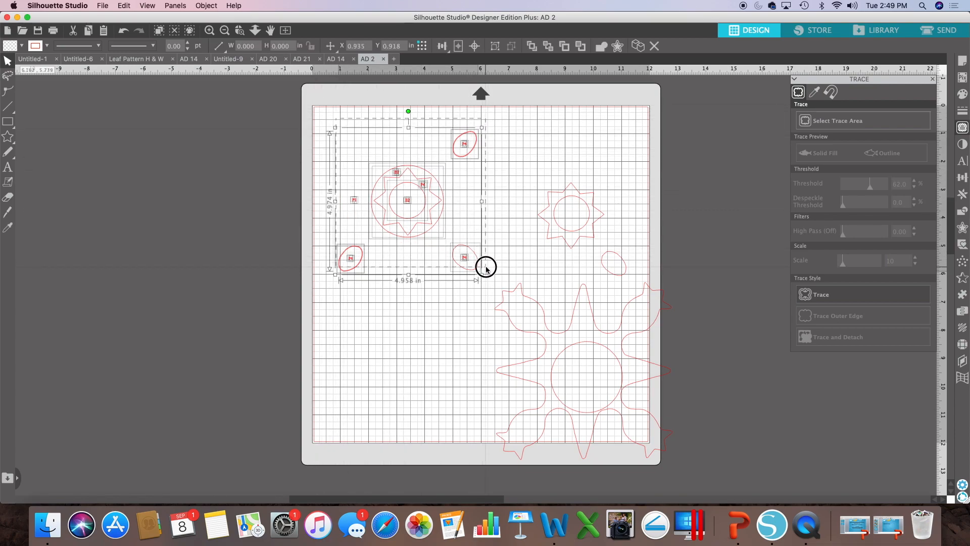
pyautogui.press('Delete')
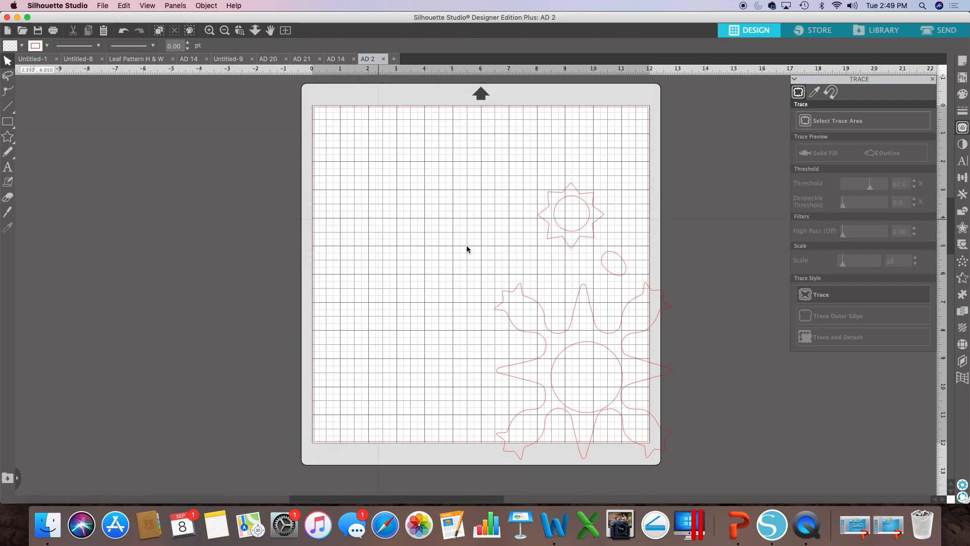
# Step: Move the eight-pointed star further up the page and centre the small circle inside it
pyautogui.moveTo(590, 200); pyautogui.dragTo(609, 168)
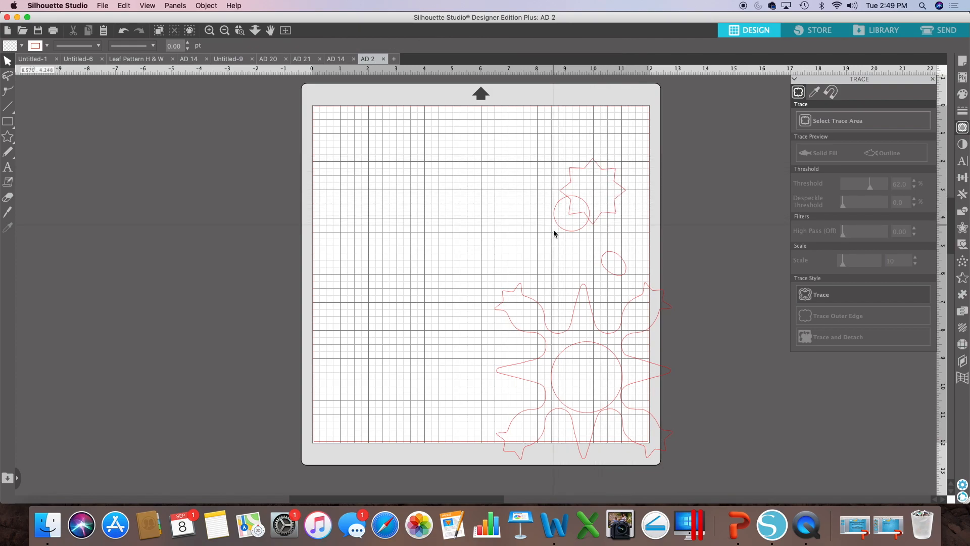
pyautogui.moveTo(557, 226); pyautogui.dragTo(581, 202)
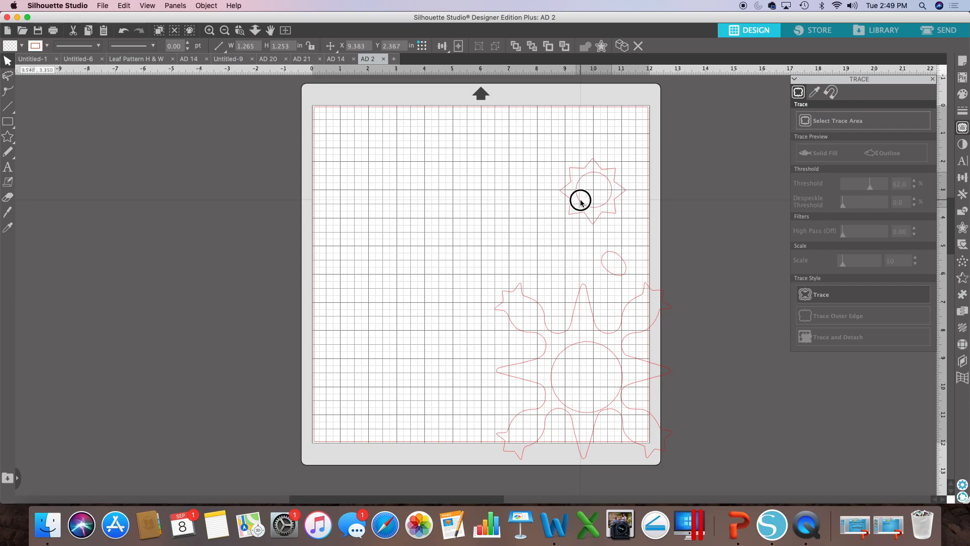
pyautogui.click(659, 204)
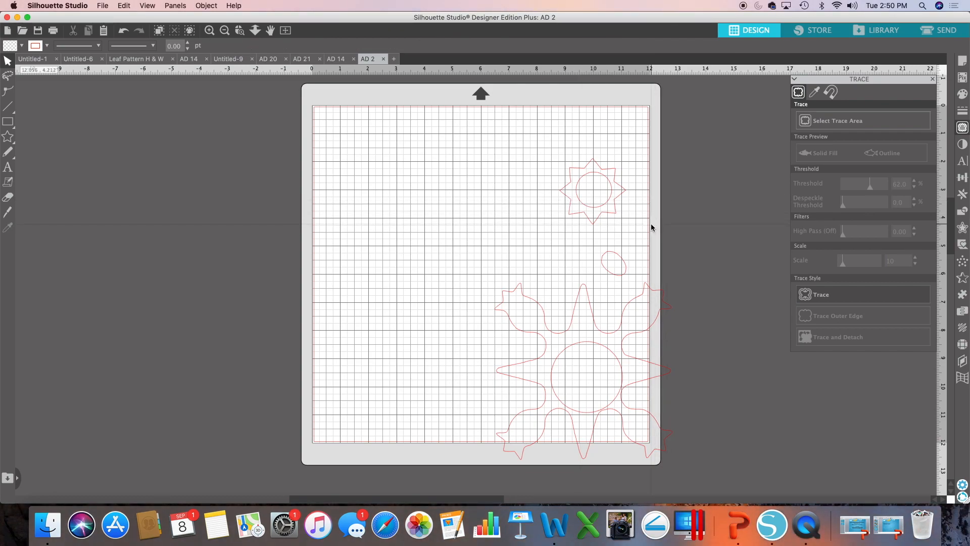
pyautogui.click(613, 192)
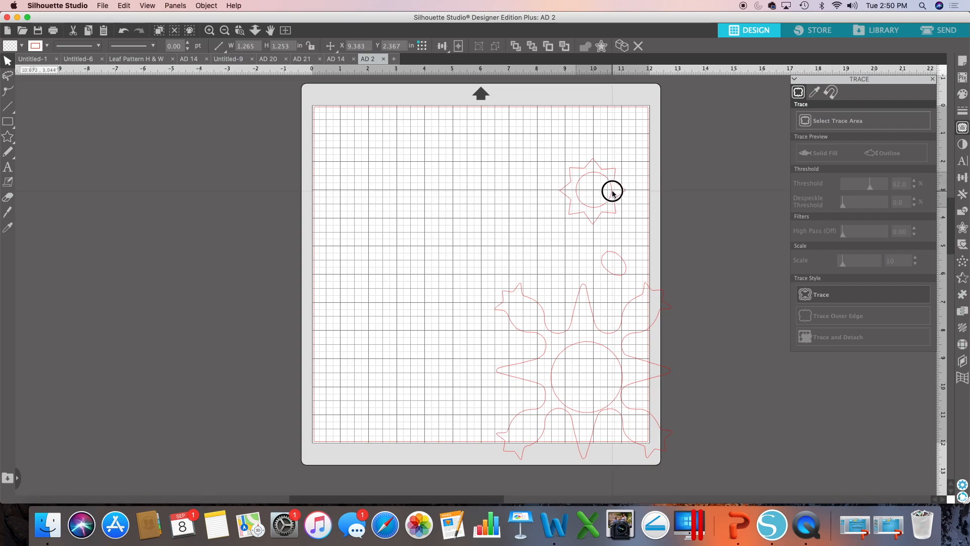
pyautogui.moveTo(612, 191); pyautogui.dragTo(612, 192)
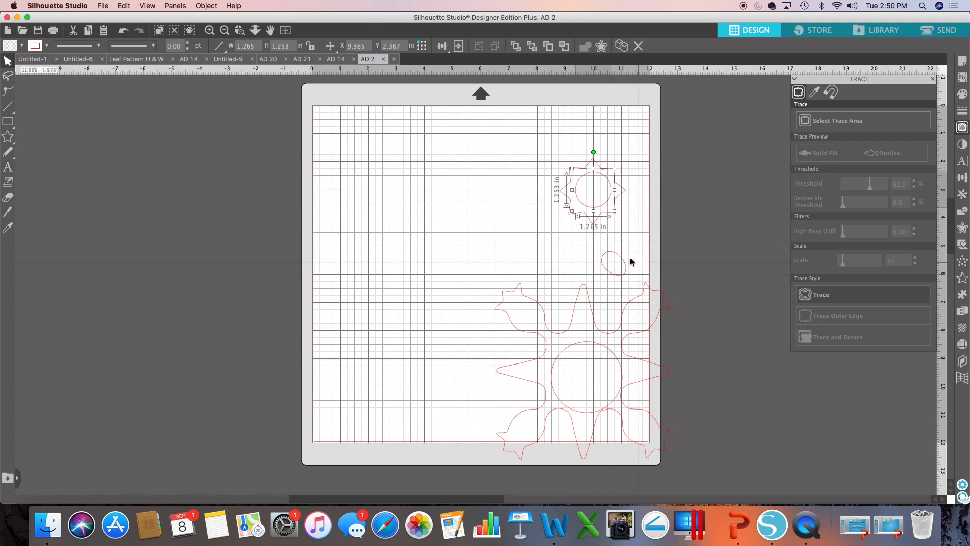
# Step: Shift the oval up beside the star, and move the large spiked shape fully onto the page with the larger circle centred in it
pyautogui.moveTo(623, 260); pyautogui.dragTo(631, 229)
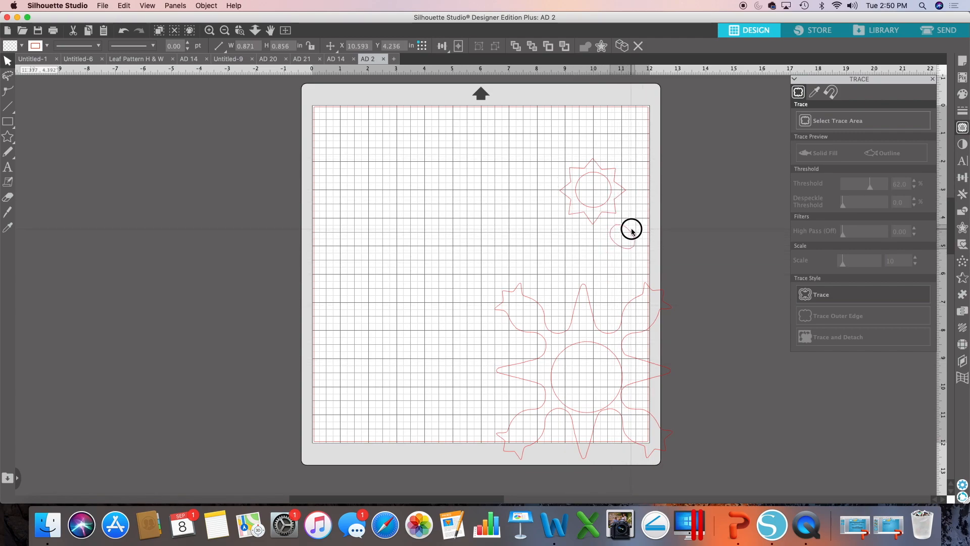
pyautogui.click(599, 297)
pyautogui.moveTo(590, 301); pyautogui.dragTo(544, 260)
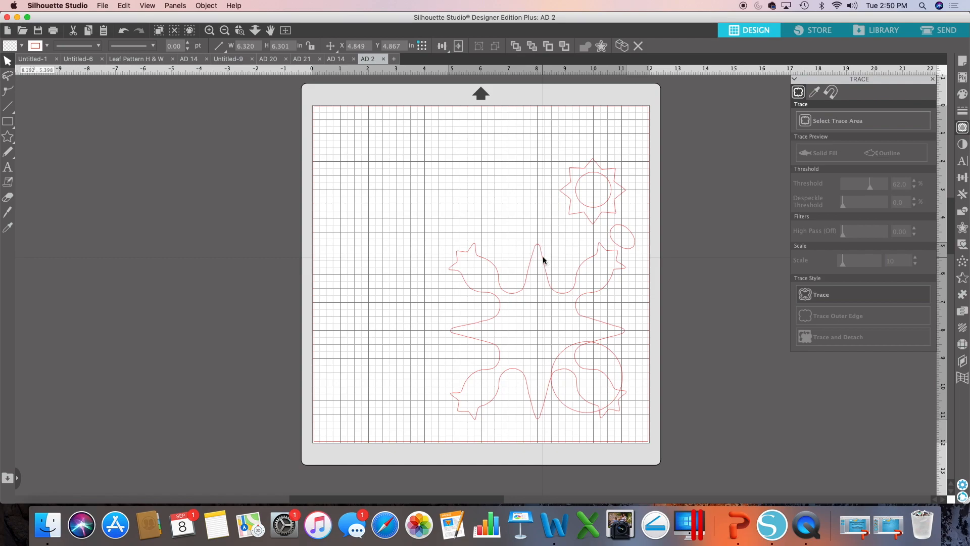
pyautogui.moveTo(613, 355); pyautogui.dragTo(564, 309)
pyautogui.click(678, 335)
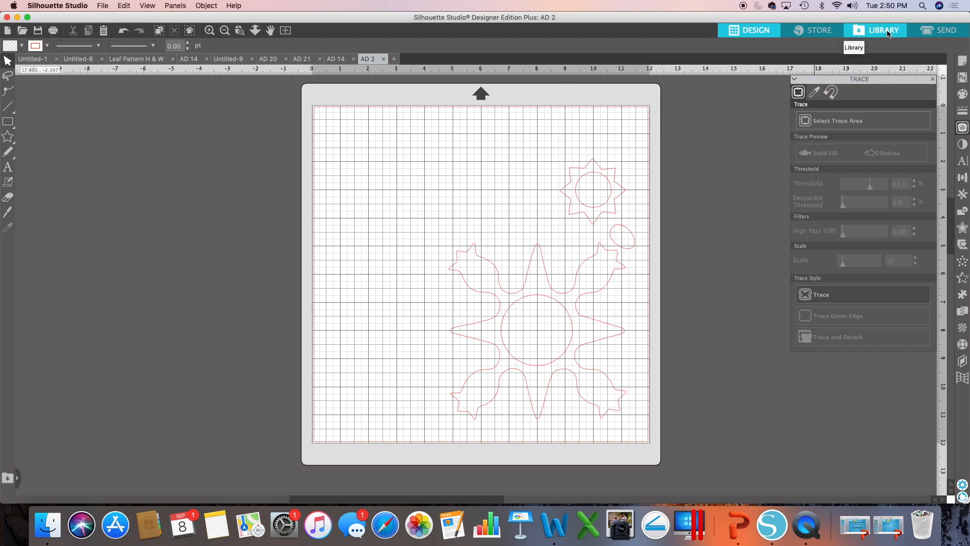
# Step: Merge the AD 12.pdf pattern from the Afternoon Delight App blks folder into the current drawing
pyautogui.click(99, 6)
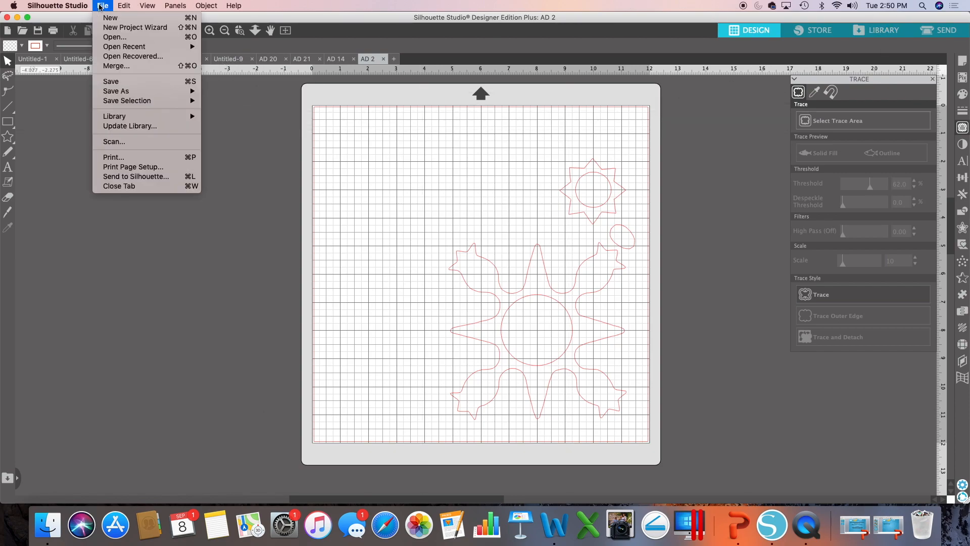
pyautogui.click(113, 67)
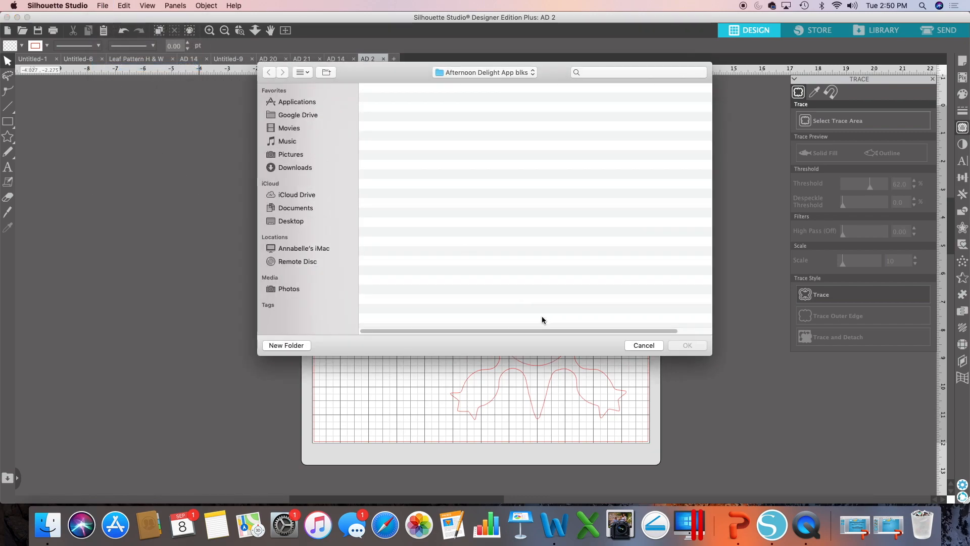
pyautogui.scroll(-1, 454, 284)
pyautogui.scroll(-3, 454, 286)
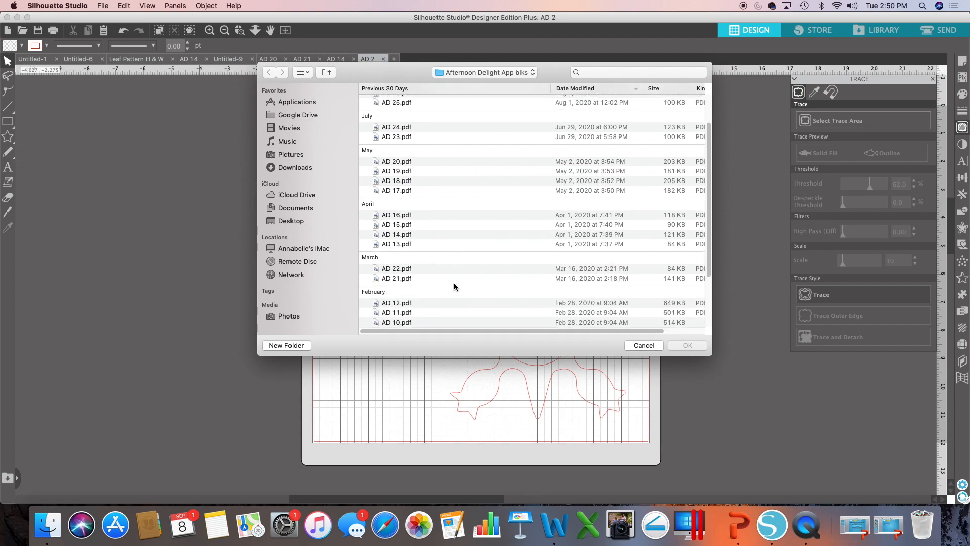
pyautogui.click(415, 303)
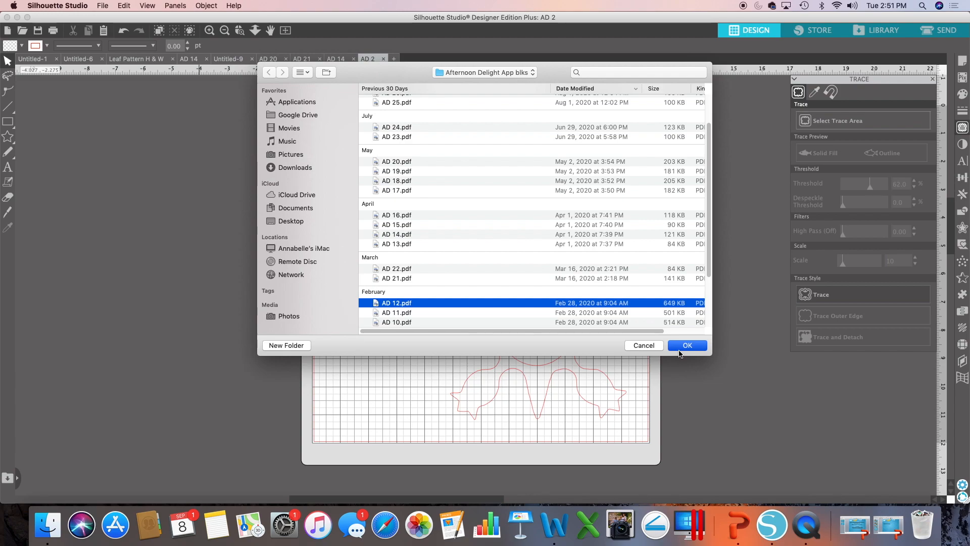
pyautogui.click(680, 348)
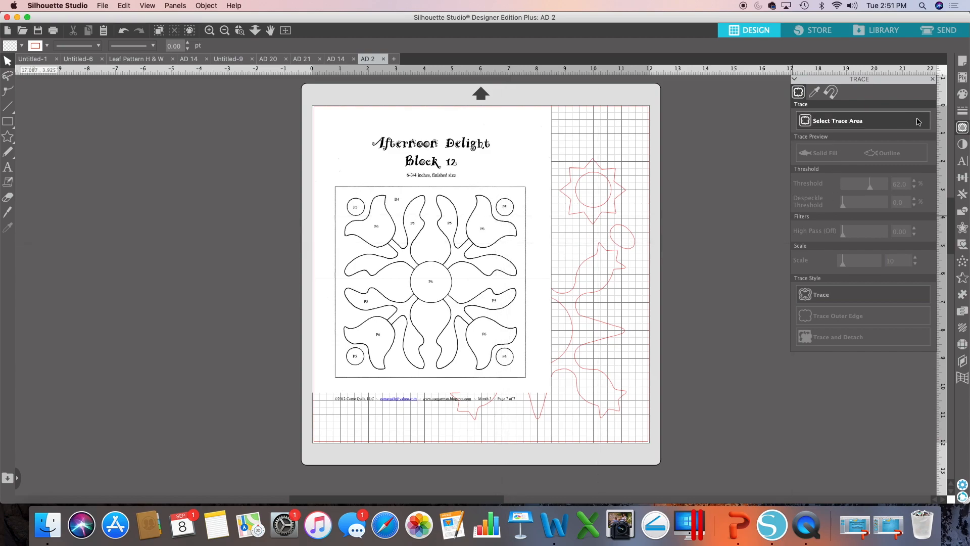
# Step: Shift the Block 12 pattern page slightly up on the mat and have the trace settings available
pyautogui.click(962, 127)
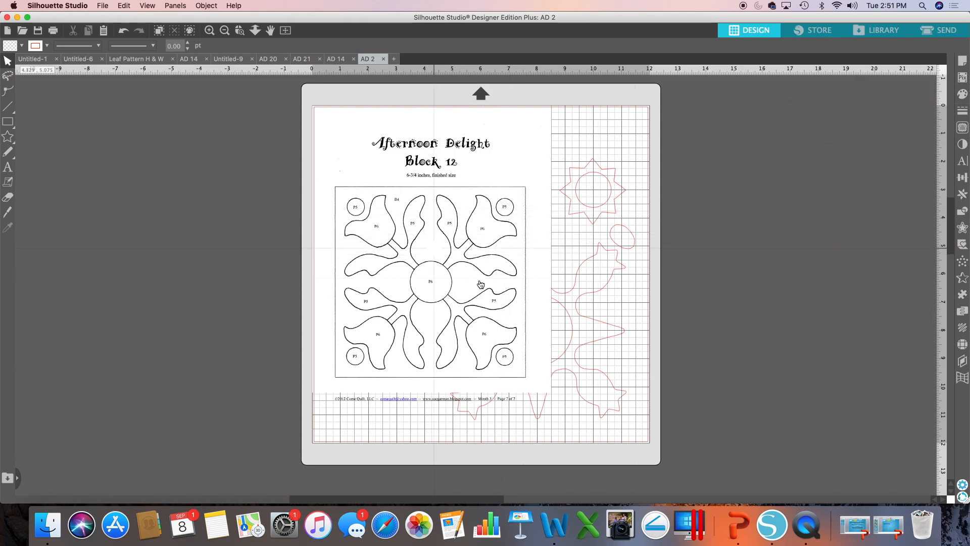
pyautogui.moveTo(427, 192); pyautogui.dragTo(435, 158)
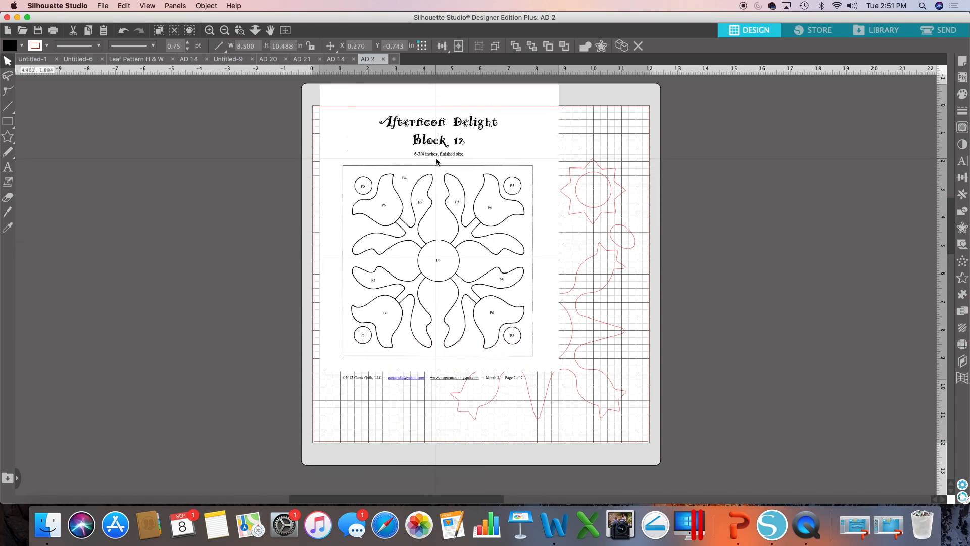
pyautogui.click(915, 151)
pyautogui.click(963, 128)
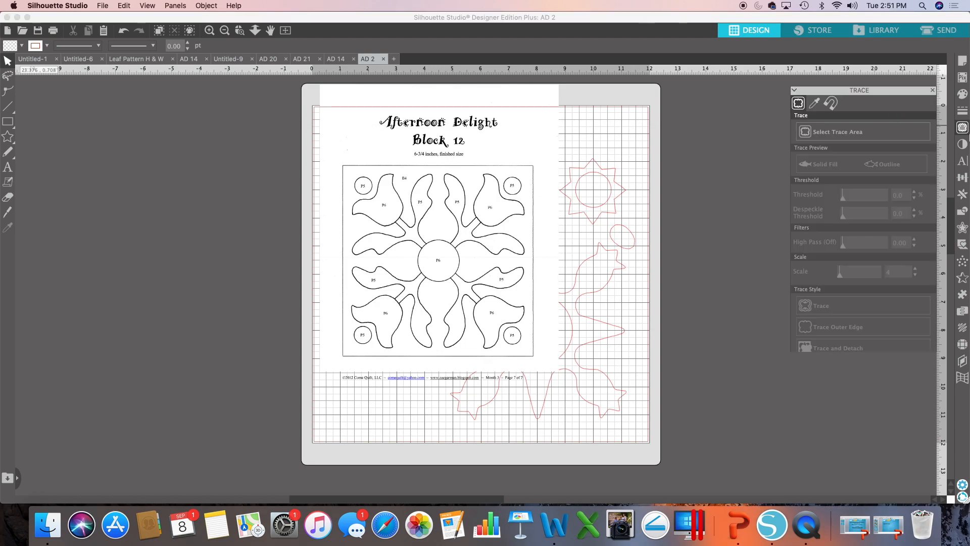
pyautogui.click(844, 121)
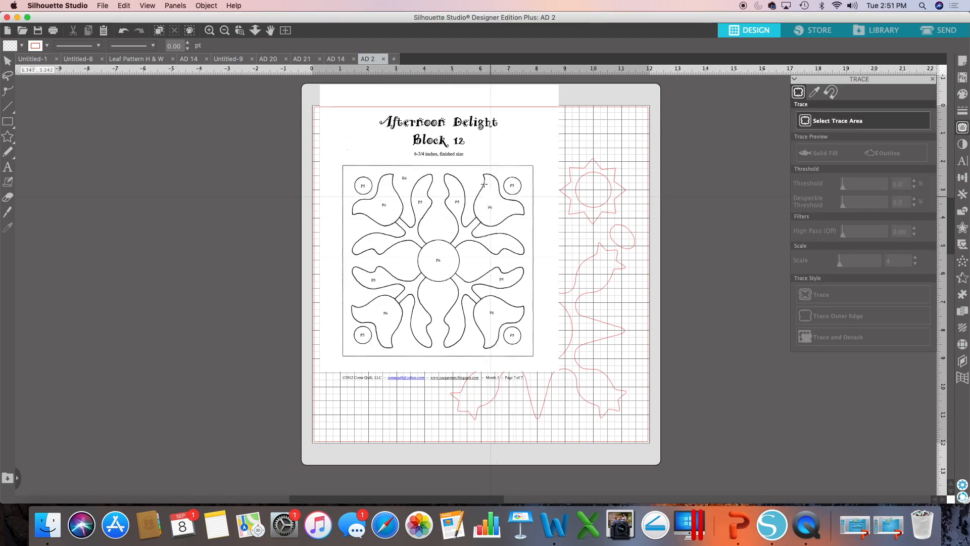
pyautogui.moveTo(434, 167)
pyautogui.mouseDown()
pyautogui.moveTo(446, 260)
pyautogui.moveTo(440, 169)
pyautogui.mouseUp()
pyautogui.click(439, 173)
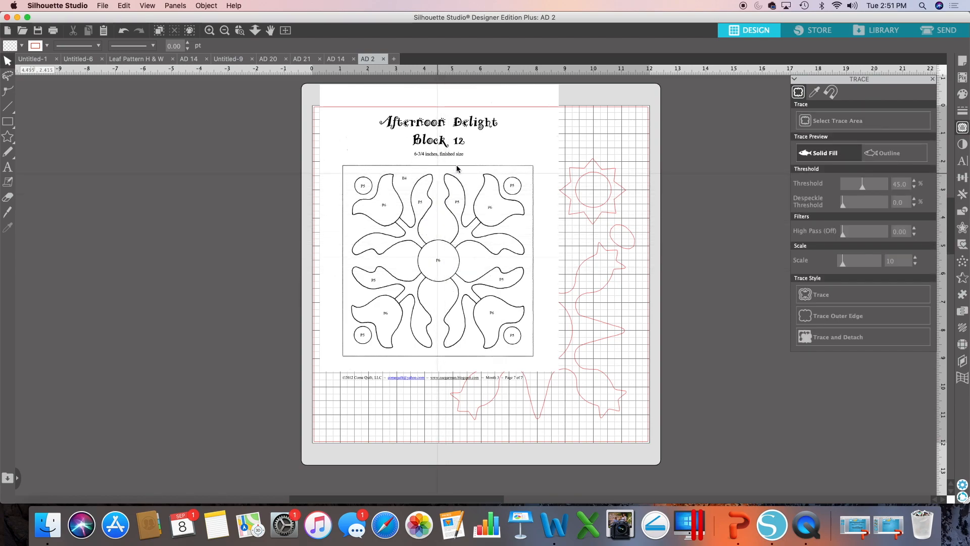
# Step: Trace an area of about 4.92 by 4.67 in over the block's upper-right part with the threshold at 73%
pyautogui.click(853, 125)
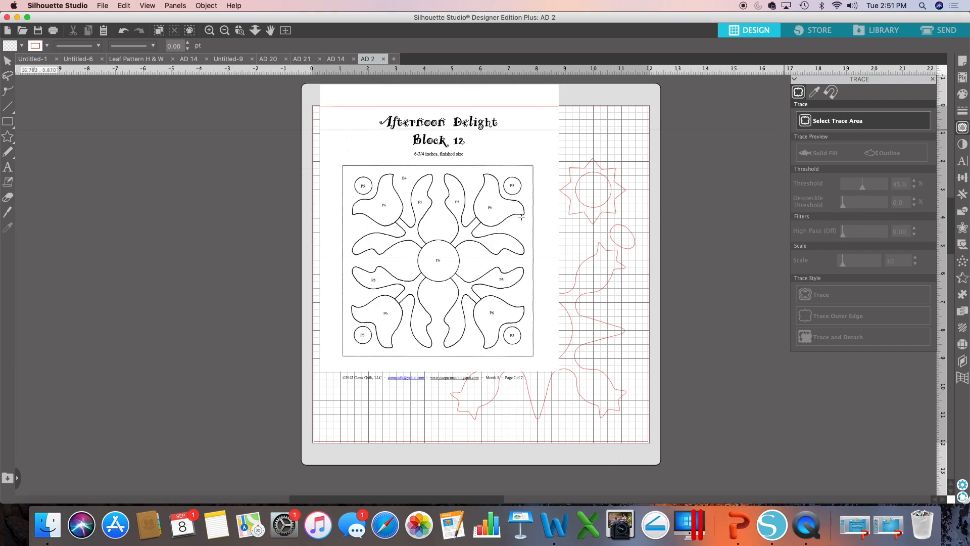
pyautogui.moveTo(393, 165)
pyautogui.mouseDown()
pyautogui.moveTo(407, 234)
pyautogui.moveTo(532, 297)
pyautogui.mouseUp()
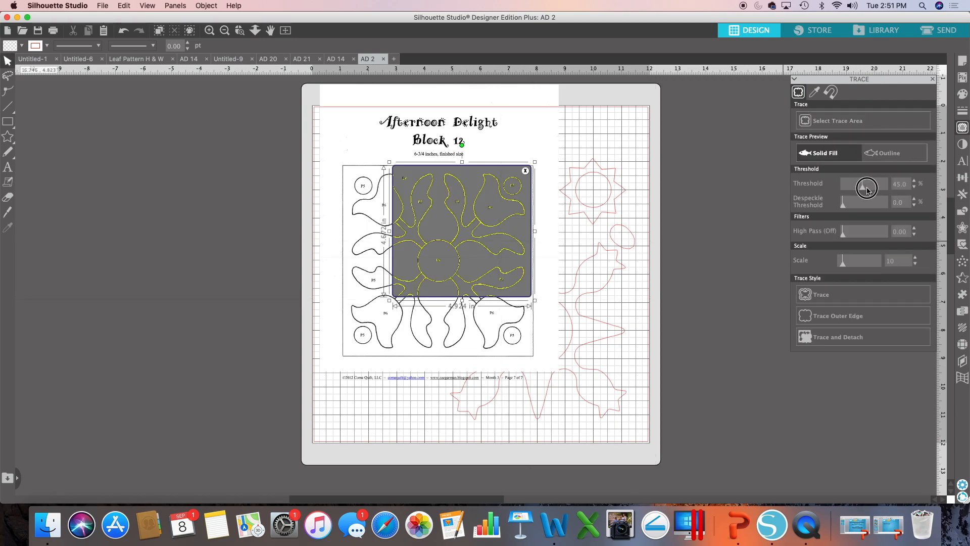
pyautogui.moveTo(866, 189); pyautogui.dragTo(875, 189)
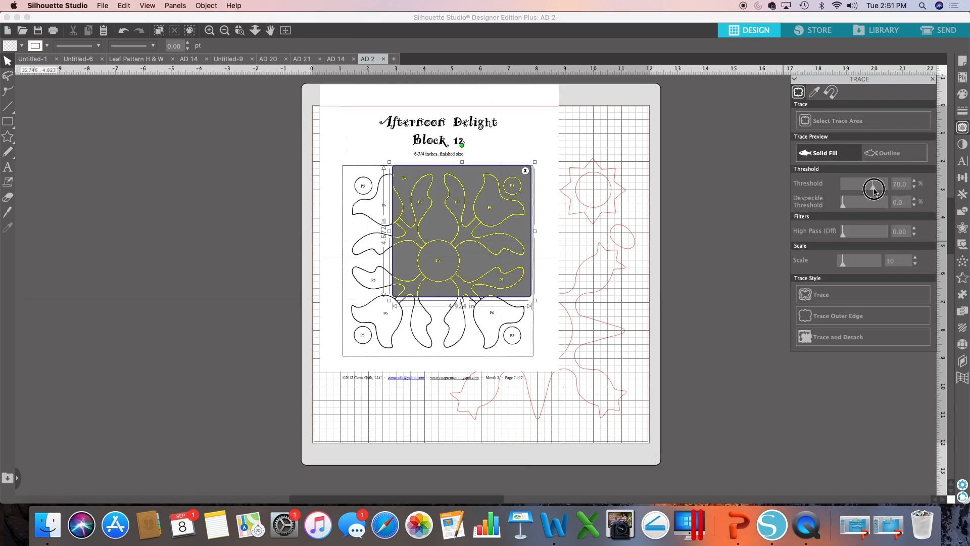
pyautogui.click(854, 297)
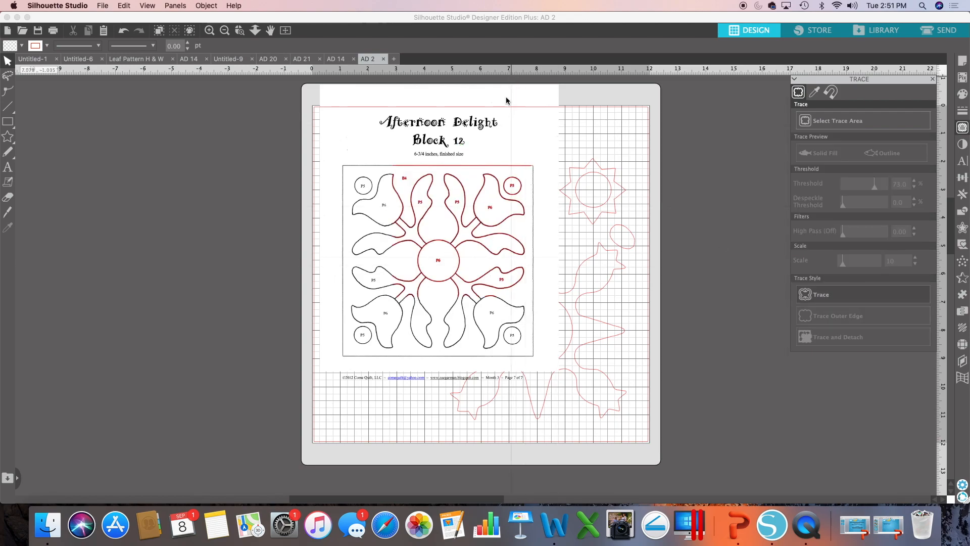
# Step: Delete the Block 12 pattern image from behind the tracing and release the tracing's compound path
pyautogui.rightClick(503, 132)
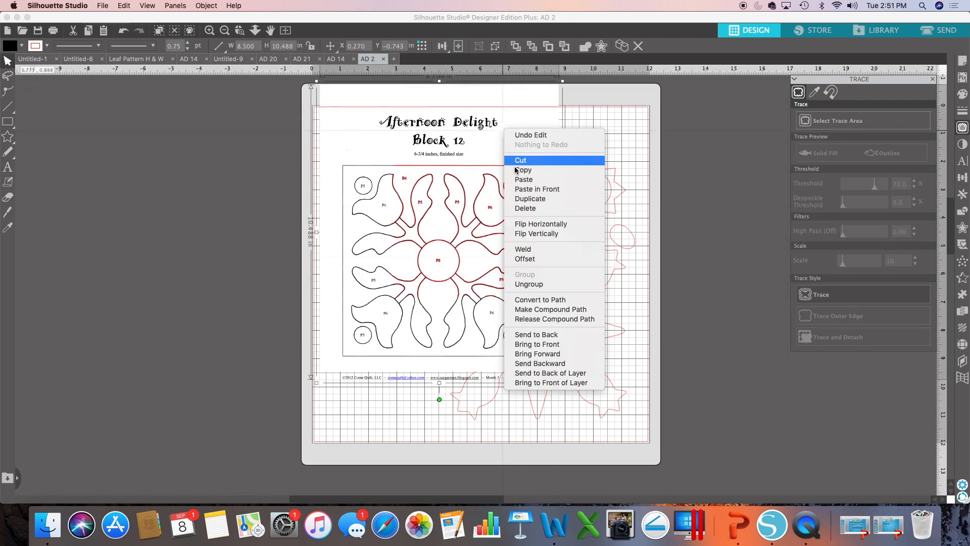
pyautogui.click(526, 208)
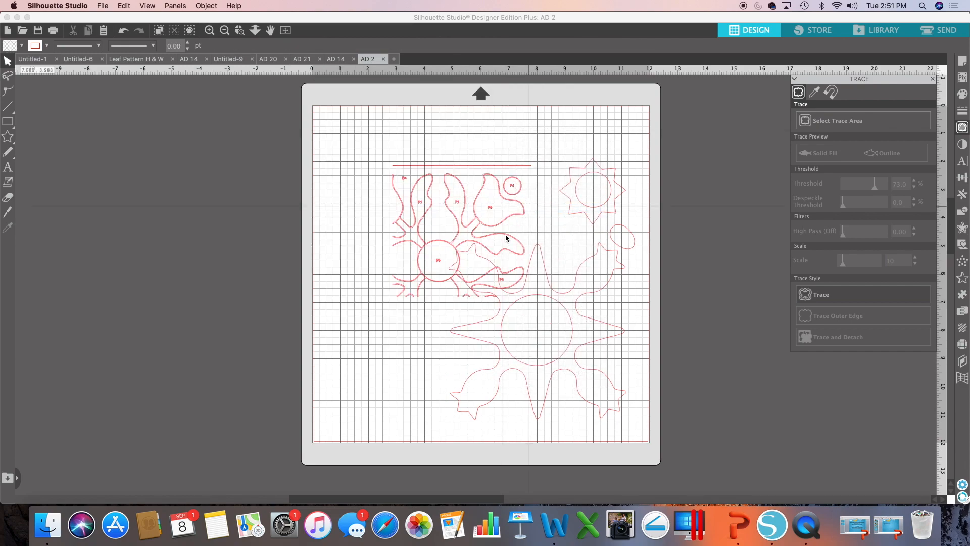
pyautogui.click(436, 278)
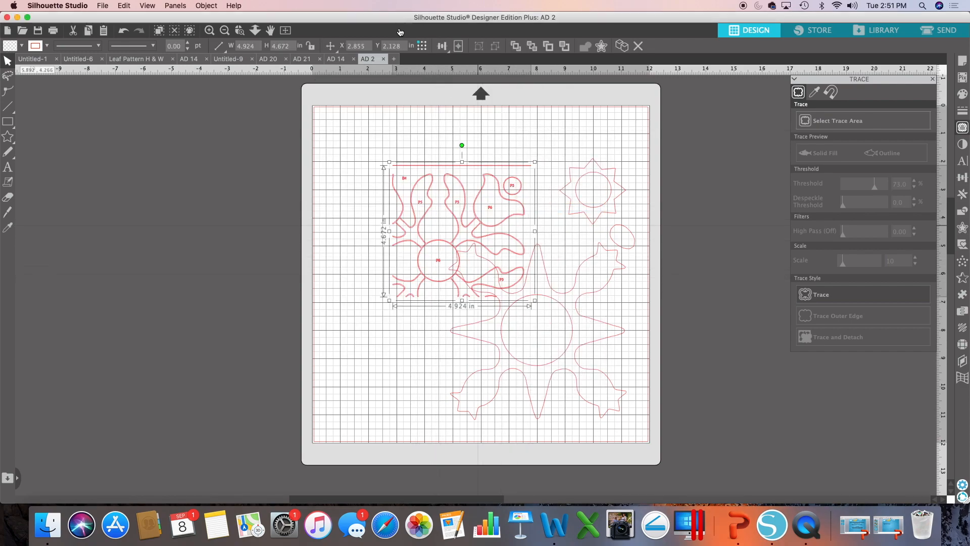
pyautogui.click(215, 8)
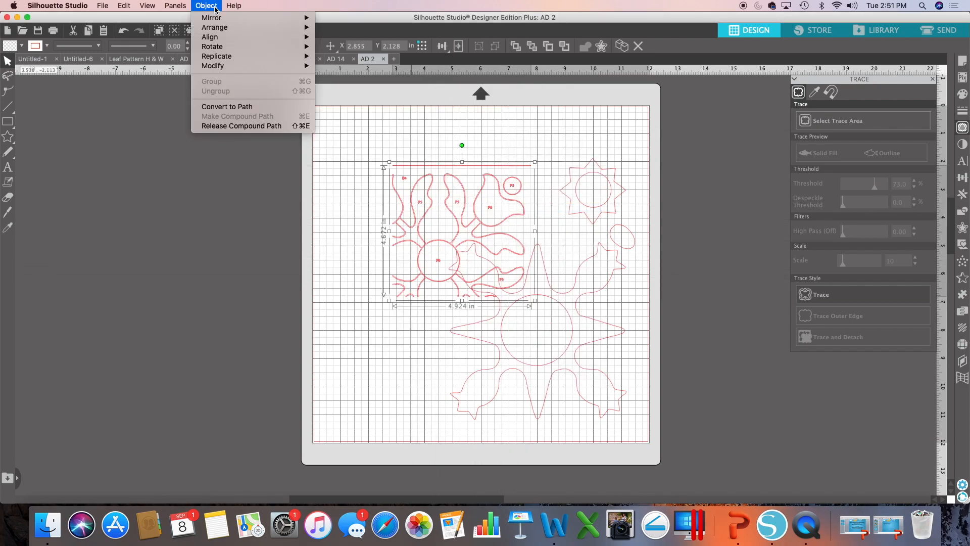
pyautogui.click(234, 126)
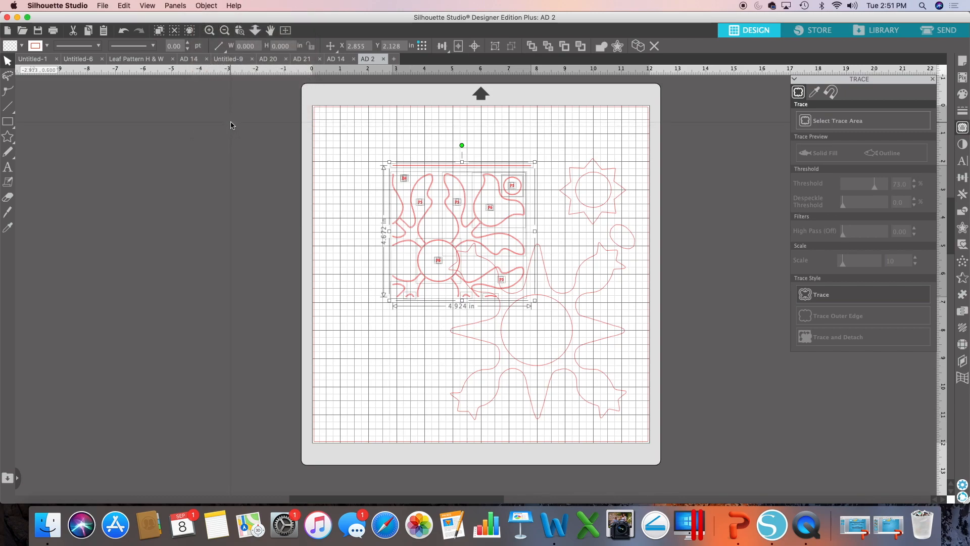
pyautogui.click(538, 131)
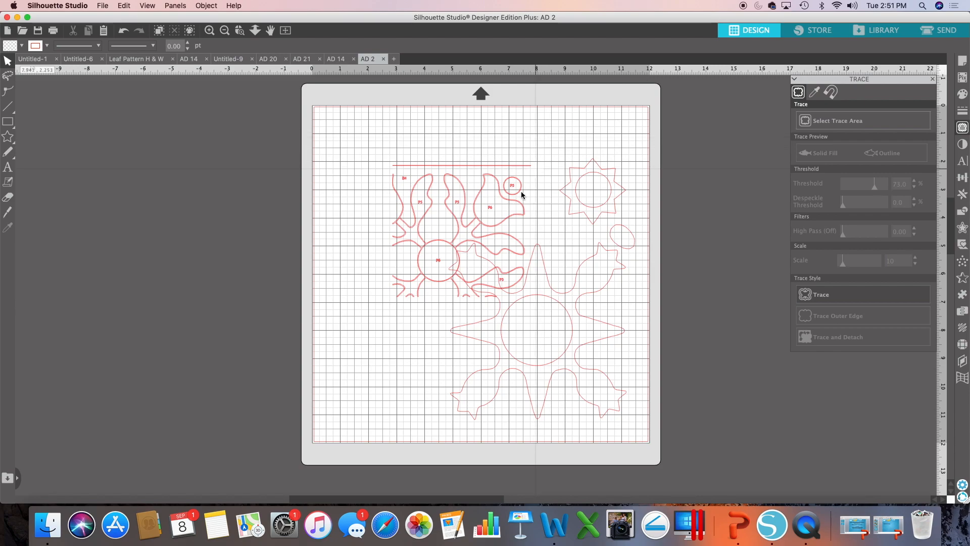
# Step: Pull the outer tracing aside and move one tulip shape, one double-leaf shape, the centre circle and the small circle to the mat's lower-left area
pyautogui.moveTo(511, 205); pyautogui.dragTo(449, 158)
pyautogui.moveTo(486, 232); pyautogui.dragTo(438, 384)
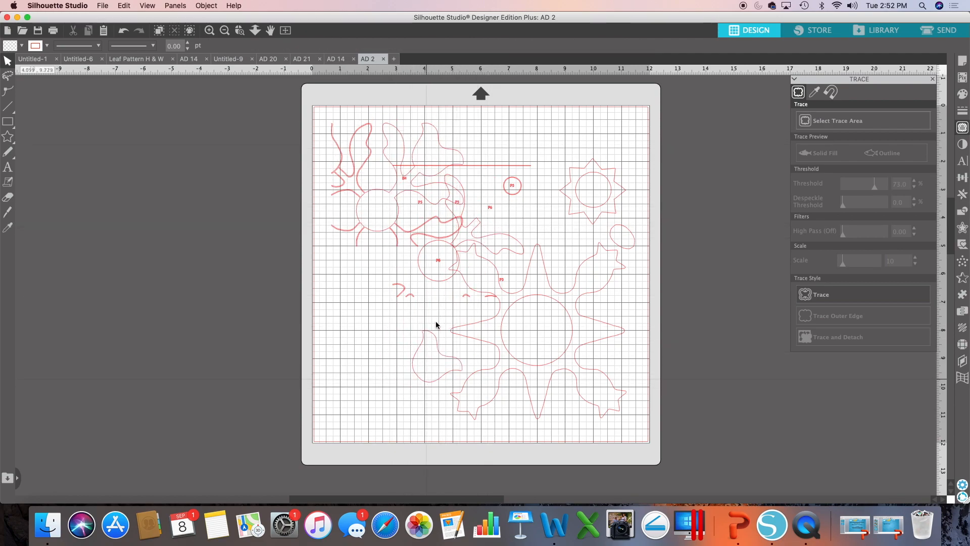
pyautogui.moveTo(485, 247); pyautogui.dragTo(405, 418)
pyautogui.moveTo(428, 279); pyautogui.dragTo(335, 335)
pyautogui.moveTo(513, 197); pyautogui.dragTo(399, 335)
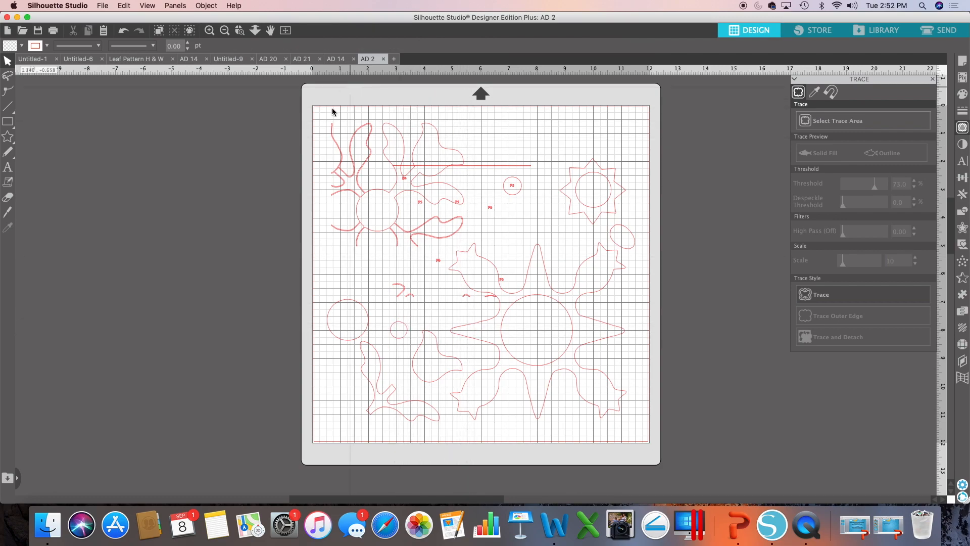
# Step: Delete the leftover traced outlines in the upper part of the mat, including the duplicate small circle and the labels around it
pyautogui.moveTo(321, 110); pyautogui.dragTo(509, 179)
pyautogui.press('Delete')
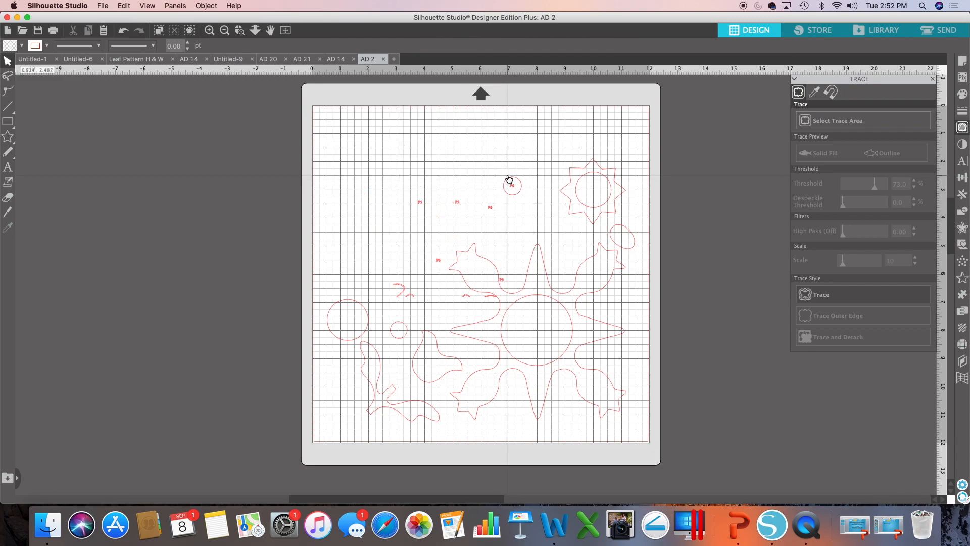
pyautogui.moveTo(402, 164); pyautogui.dragTo(524, 216)
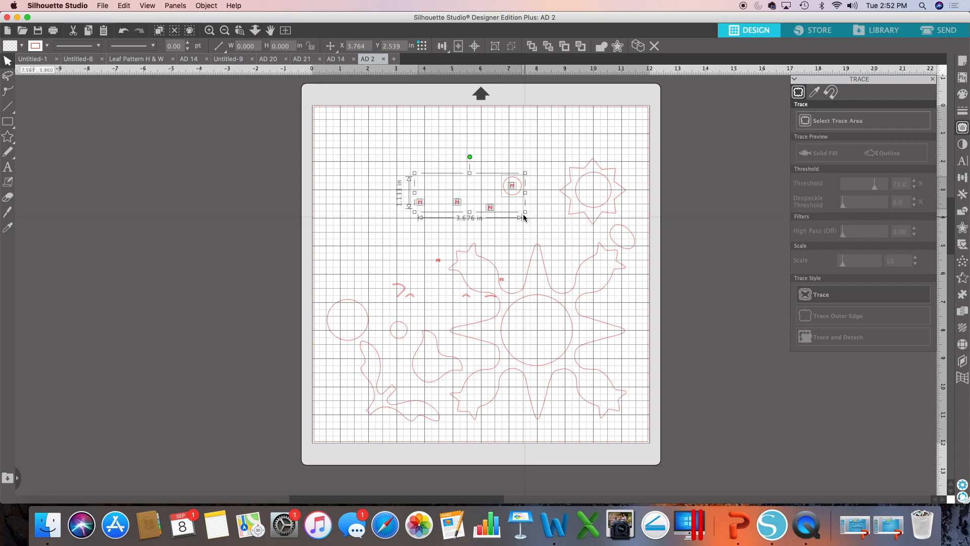
pyautogui.press('Delete')
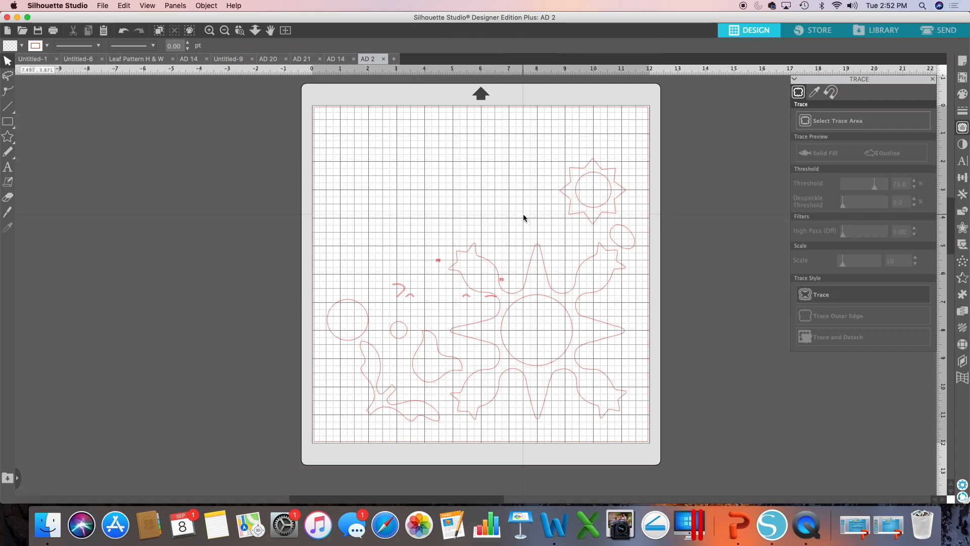
# Step: Delete the stray curve fragments above the separated pieces and beside the large spiked shape, plus the centre circle's leftover label
pyautogui.moveTo(393, 279); pyautogui.dragTo(420, 298)
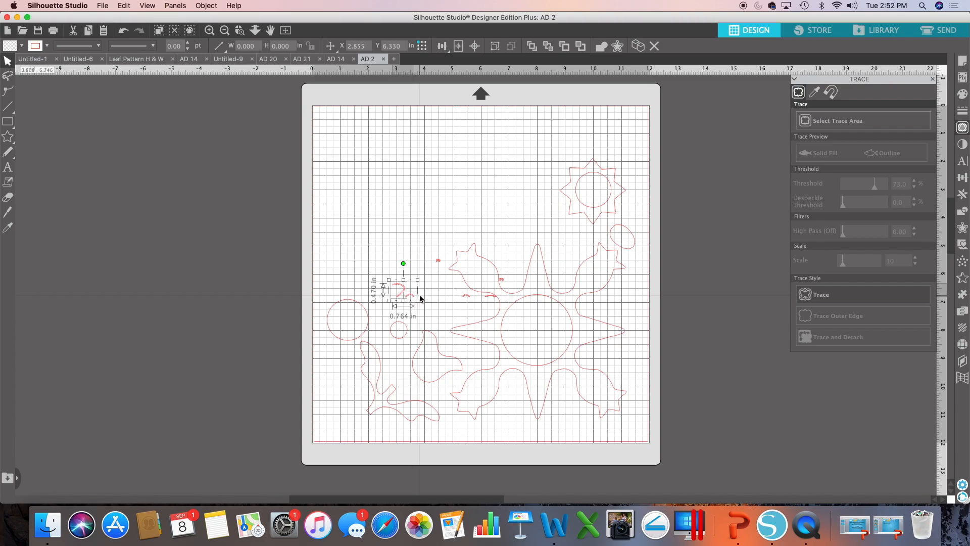
pyautogui.press('Delete')
pyautogui.moveTo(435, 256); pyautogui.dragTo(443, 266)
pyautogui.press('Delete')
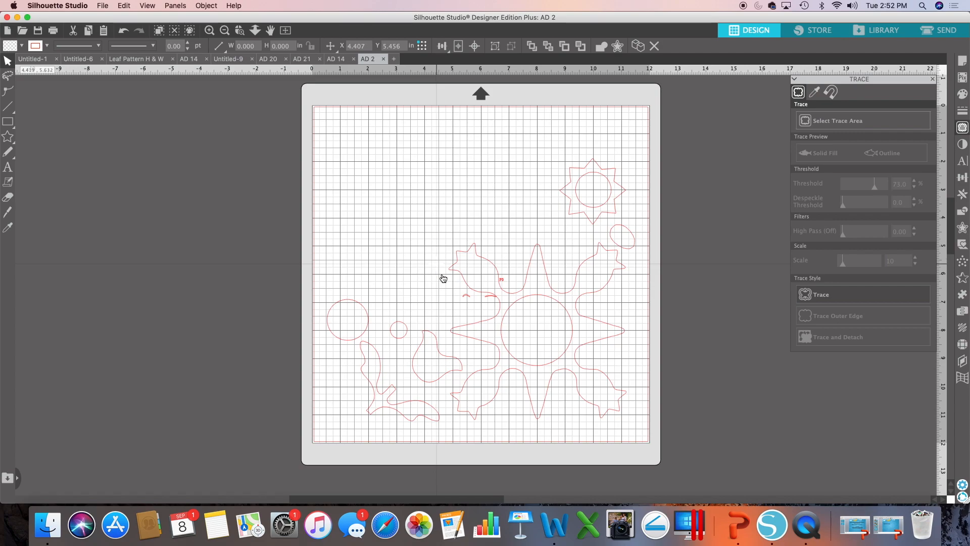
pyautogui.moveTo(457, 293); pyautogui.dragTo(472, 299)
pyautogui.press('Delete')
pyautogui.click(493, 297)
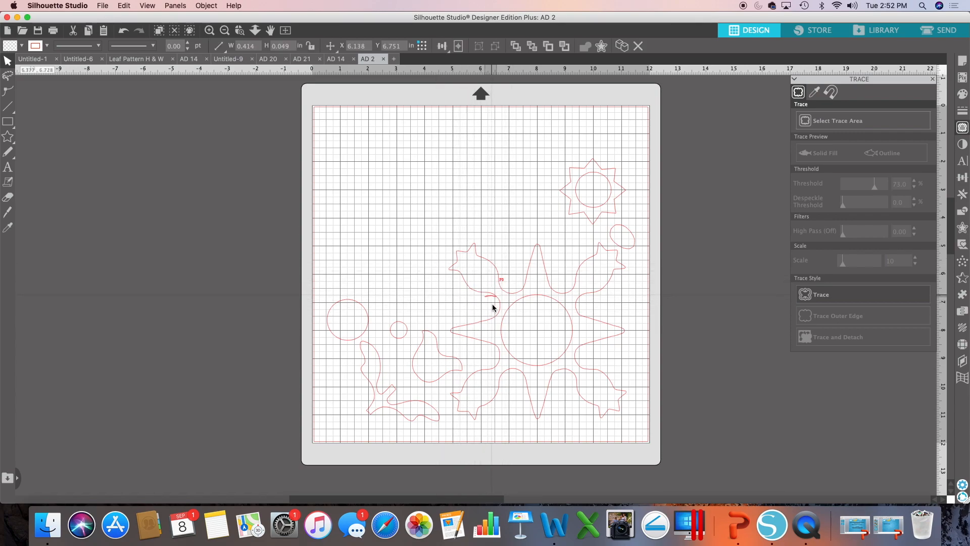
pyautogui.press('Delete')
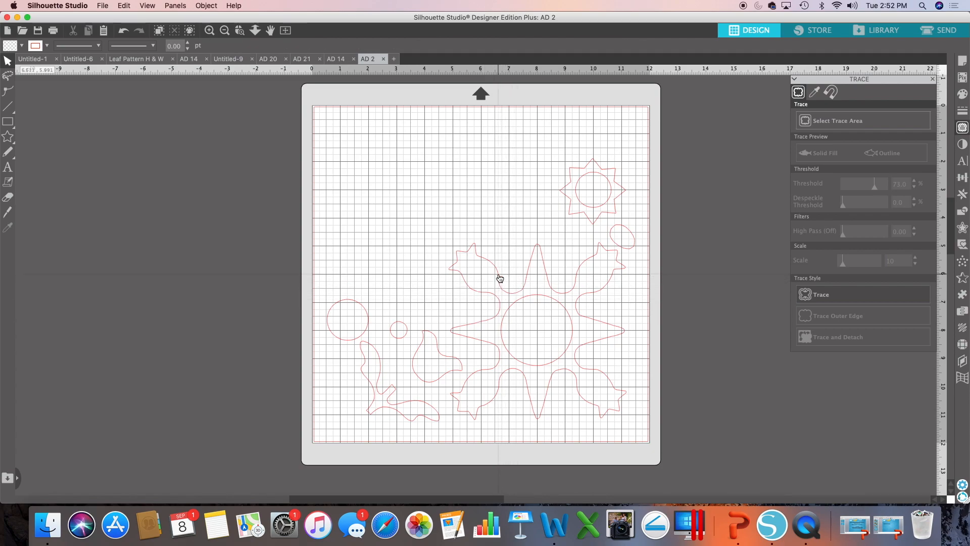
# Step: Delete the last label beside the large spiked shape and position that shape around its inner circle
pyautogui.moveTo(496, 277); pyautogui.dragTo(489, 295)
pyautogui.click(502, 281)
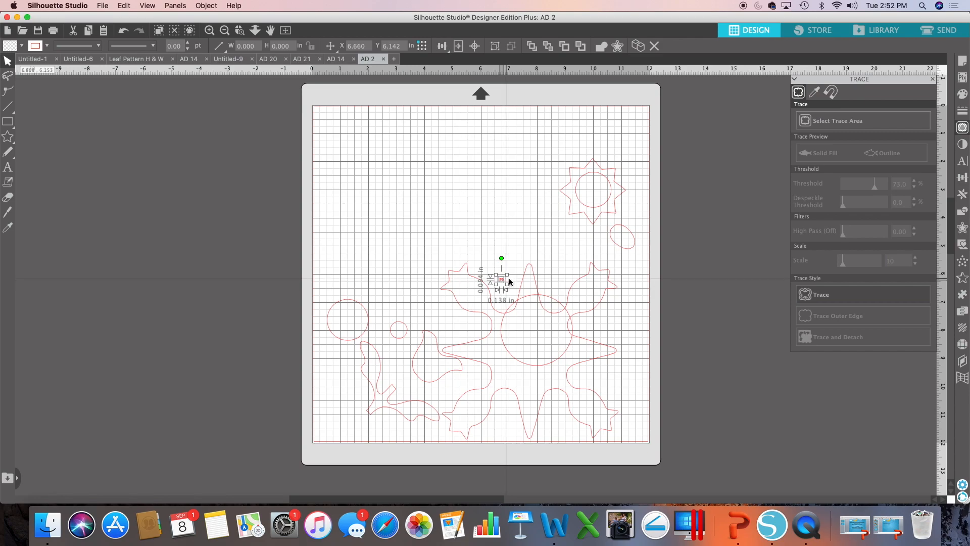
pyautogui.press('Delete')
pyautogui.moveTo(537, 283); pyautogui.dragTo(545, 261)
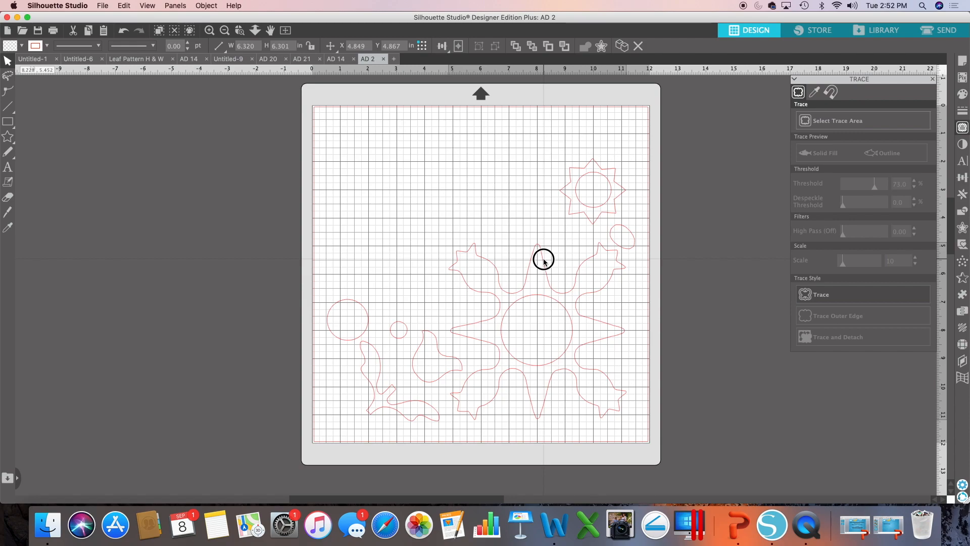
pyautogui.click(549, 268)
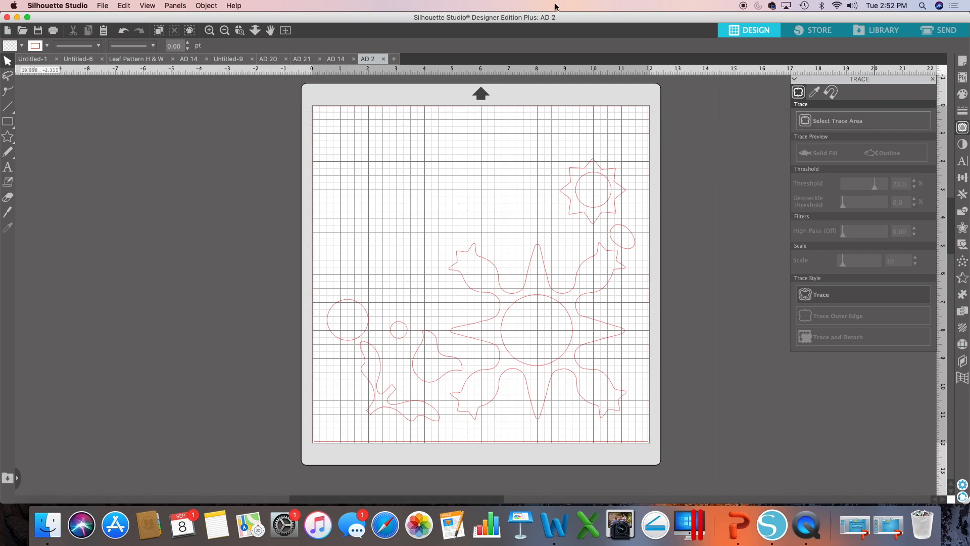
# Step: Open AD 5.pdf onto the mat and shift the pattern slightly past the mat's upper-left corner
pyautogui.click(102, 6)
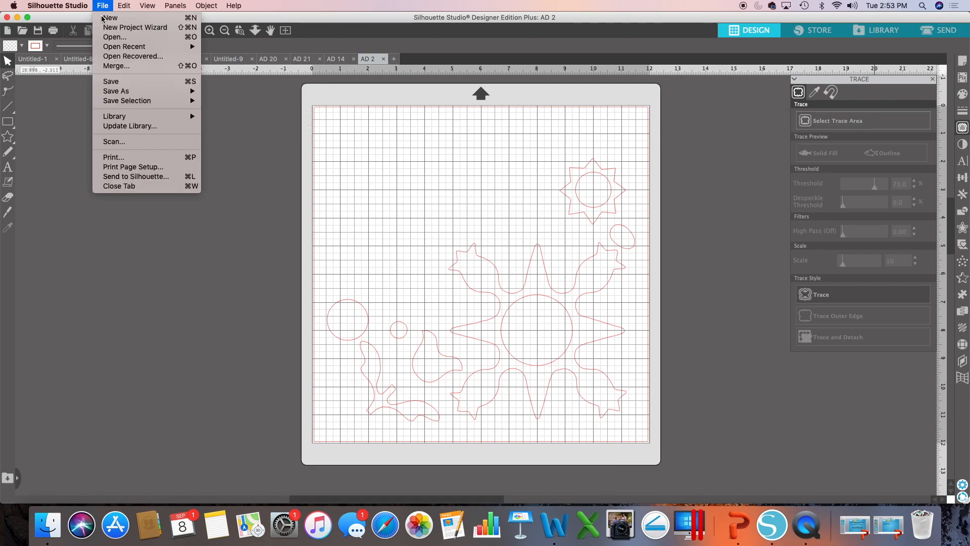
pyautogui.click(114, 37)
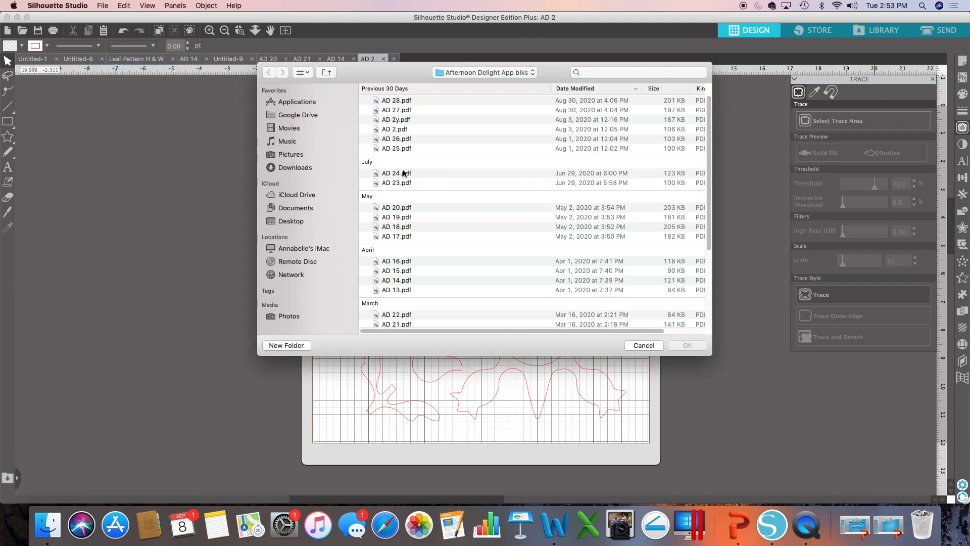
pyautogui.scroll(-5, 435, 274)
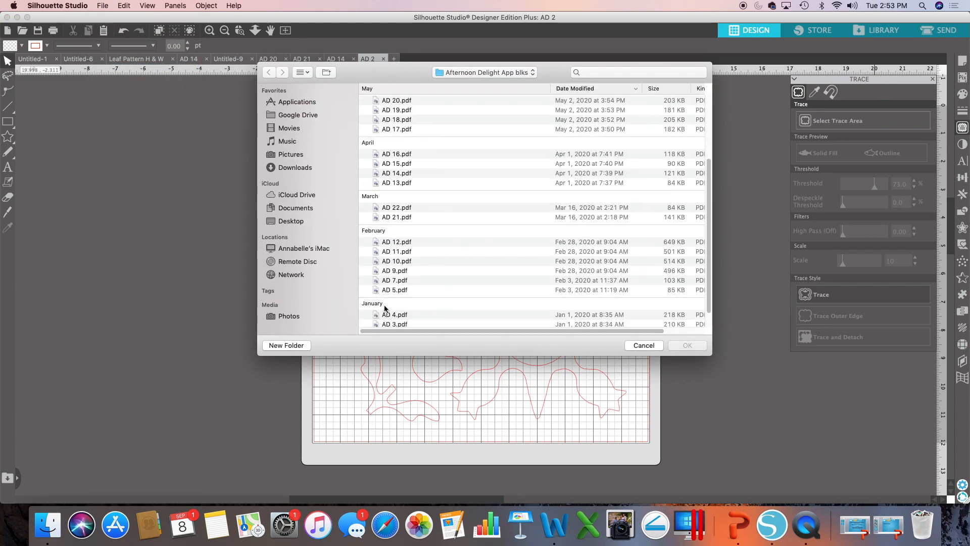
pyautogui.click(400, 290)
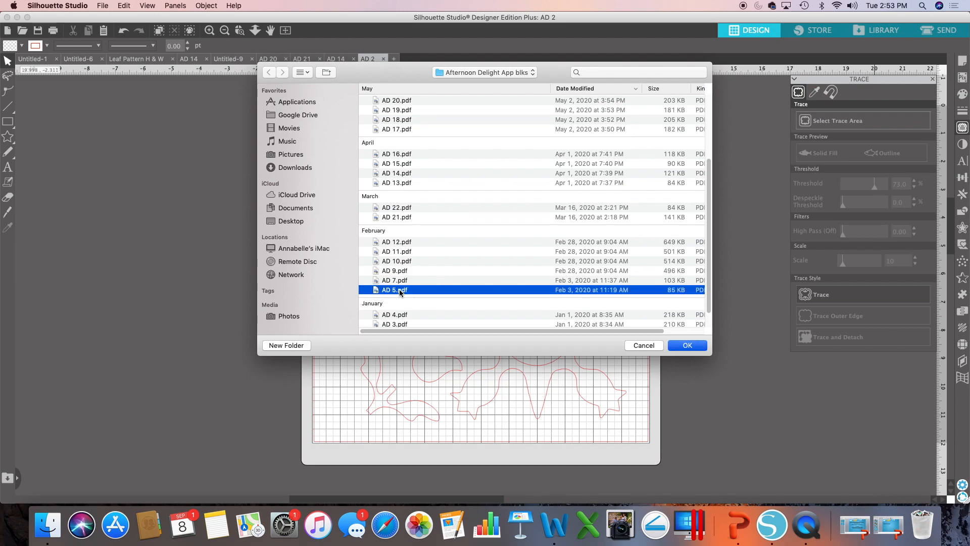
pyautogui.click(688, 343)
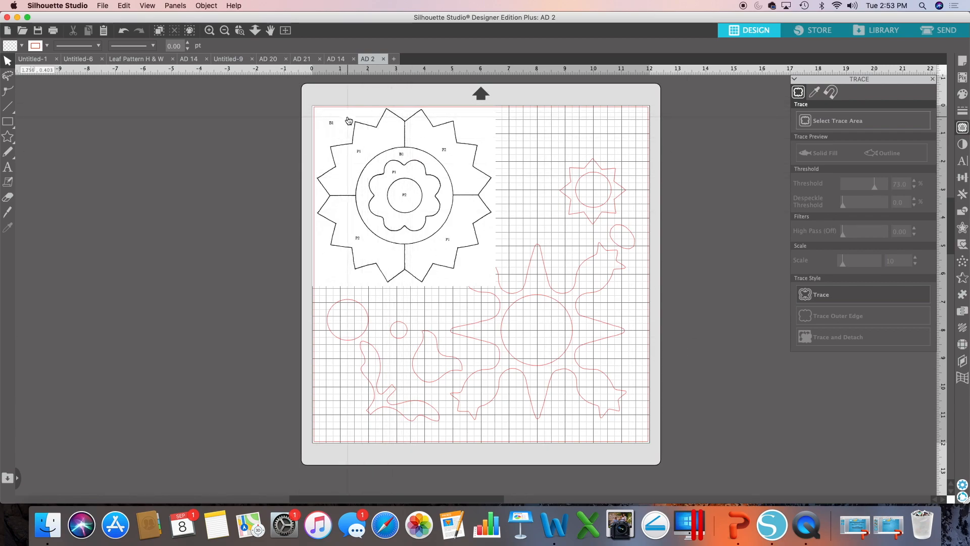
pyautogui.moveTo(349, 120); pyautogui.dragTo(334, 112)
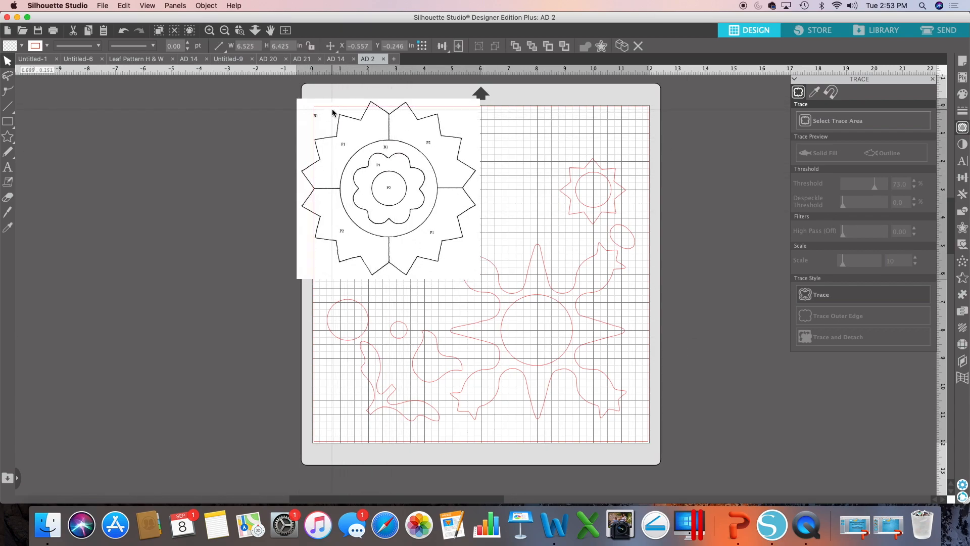
pyautogui.click(863, 120)
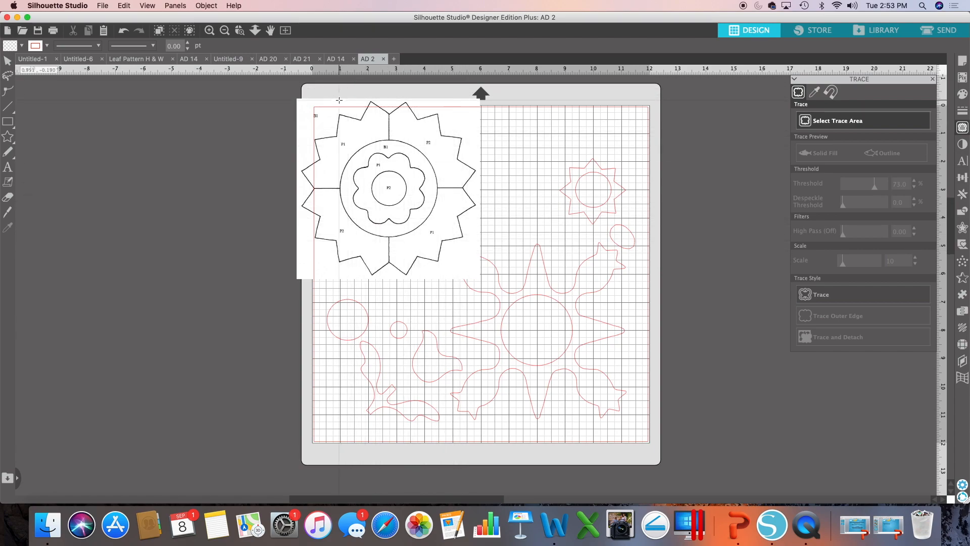
pyautogui.moveTo(342, 97)
pyautogui.mouseDown()
pyautogui.moveTo(340, 130)
pyautogui.moveTo(480, 282)
pyautogui.moveTo(493, 256)
pyautogui.moveTo(479, 252)
pyautogui.mouseUp()
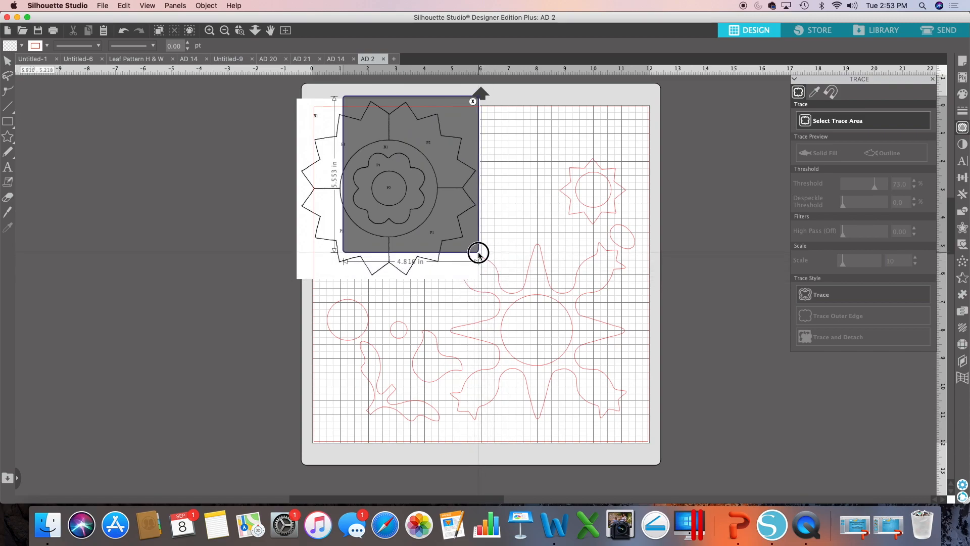
pyautogui.click(474, 102)
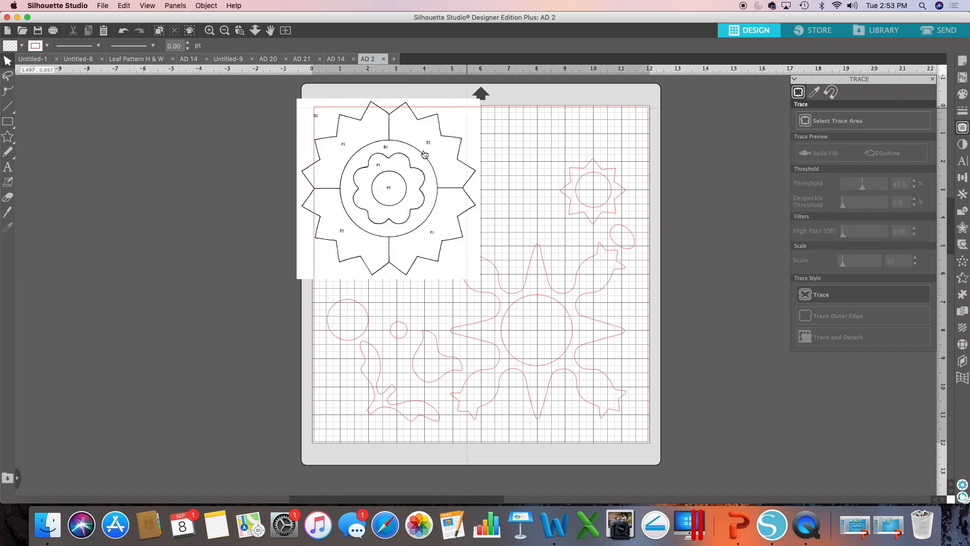
# Step: Trace an area about 5.64 in wide over the upper part of the AD 5 pattern, with the threshold at 64%
pyautogui.click(865, 122)
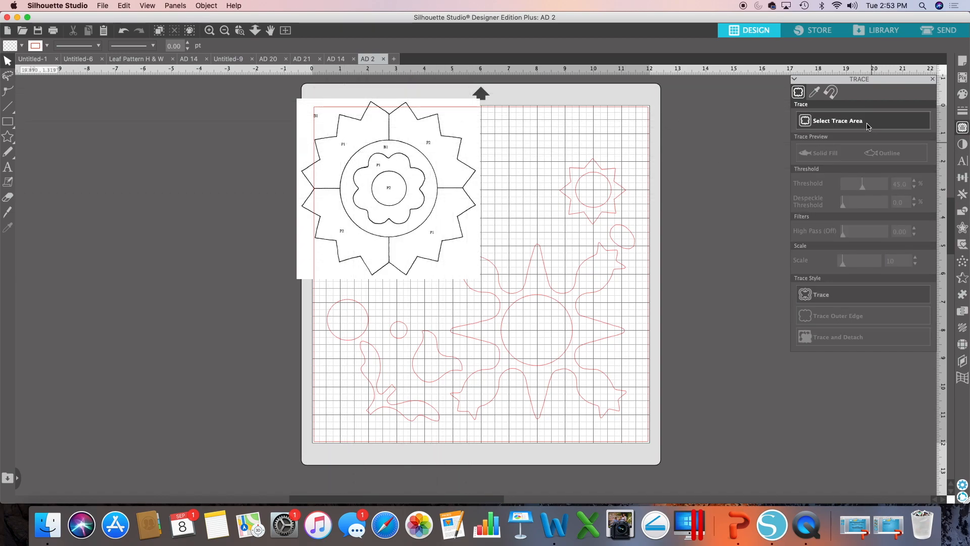
pyautogui.moveTo(328, 101)
pyautogui.mouseDown()
pyautogui.moveTo(390, 205)
pyautogui.moveTo(486, 233)
pyautogui.mouseUp()
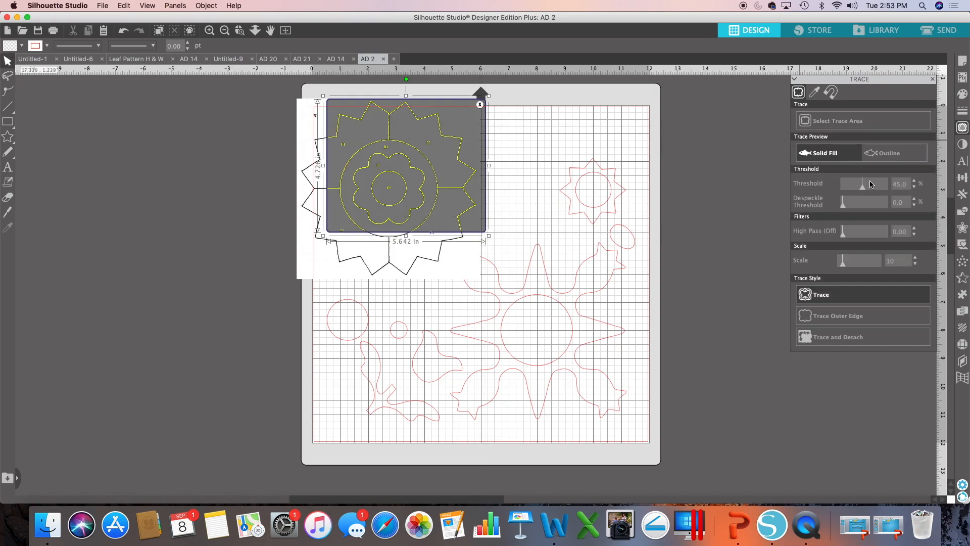
pyautogui.moveTo(864, 190); pyautogui.dragTo(871, 190)
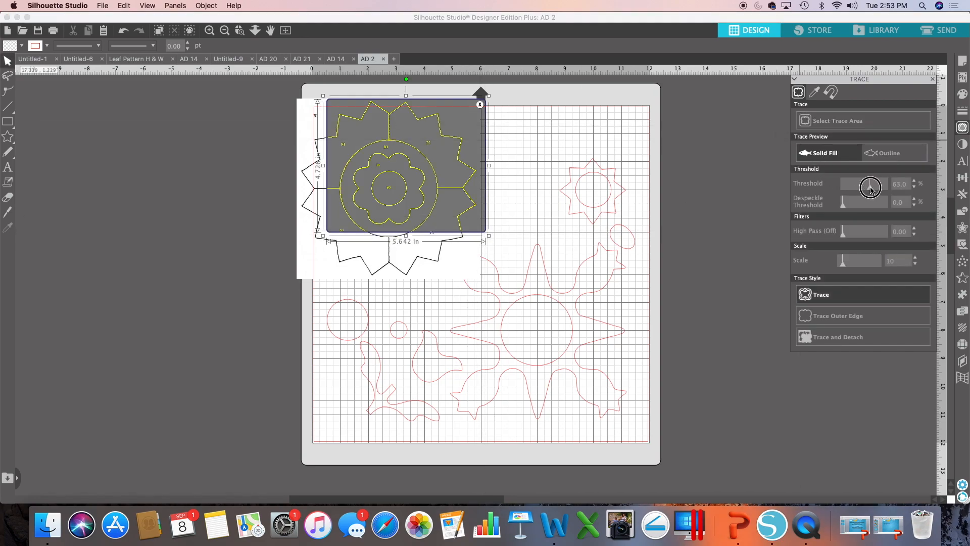
pyautogui.click(863, 299)
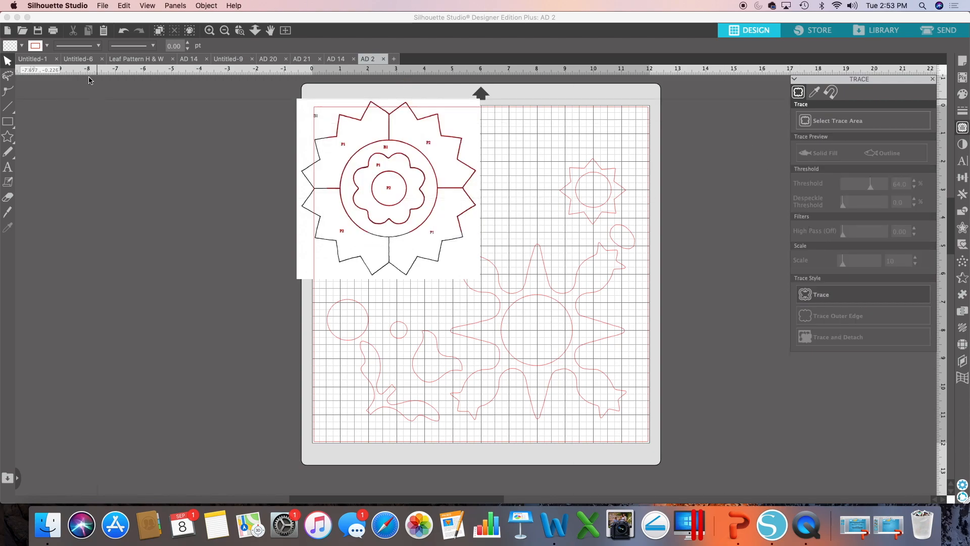
# Step: Delete the original AD 5 pattern image from behind the traced outlines
pyautogui.rightClick(461, 248)
pyautogui.click(449, 250)
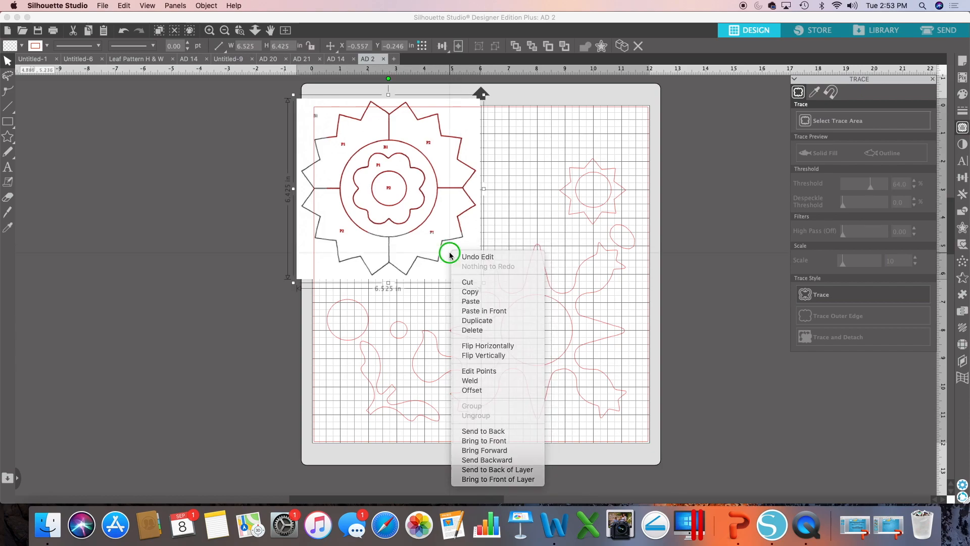
pyautogui.rightClick(450, 254)
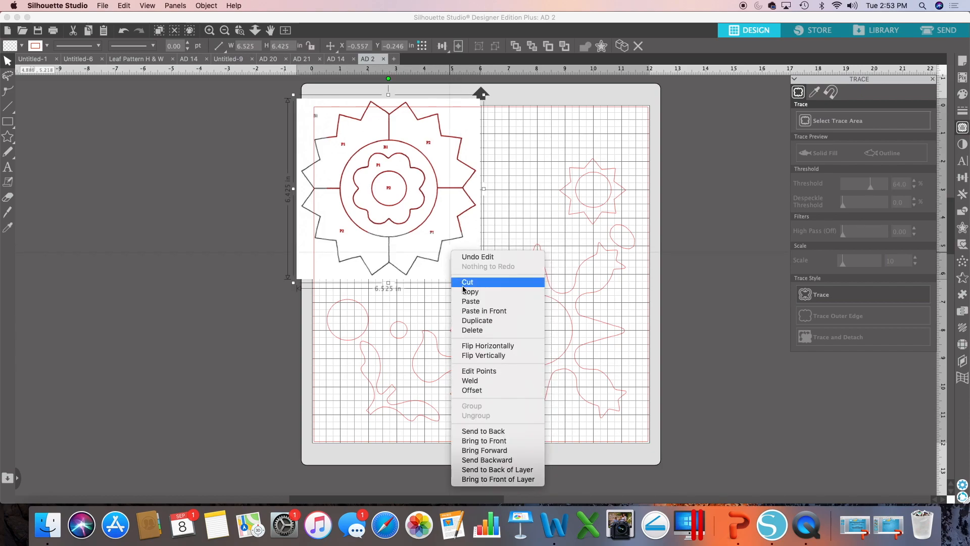
pyautogui.click(476, 331)
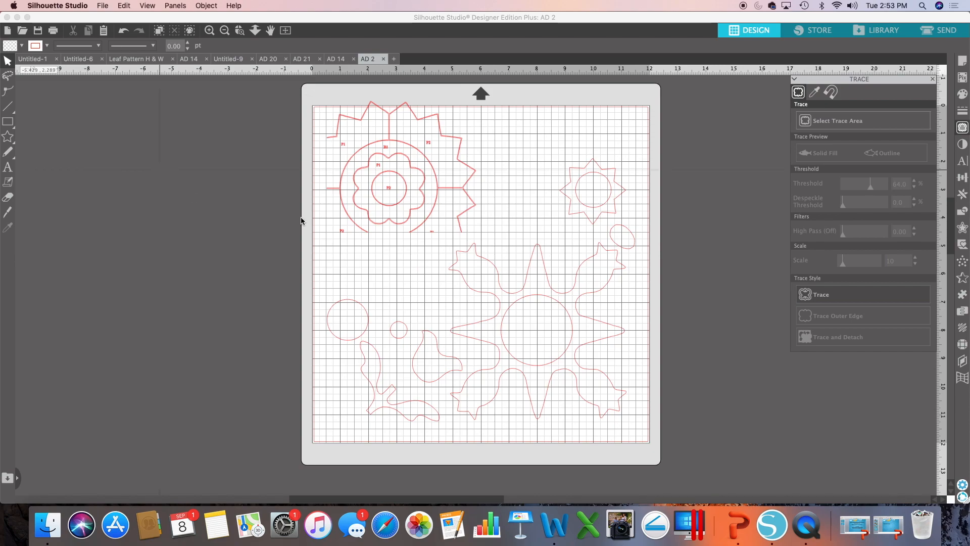
# Step: Release the compound path of the AD 5 tracing and deselect the separated pieces
pyautogui.click(415, 231)
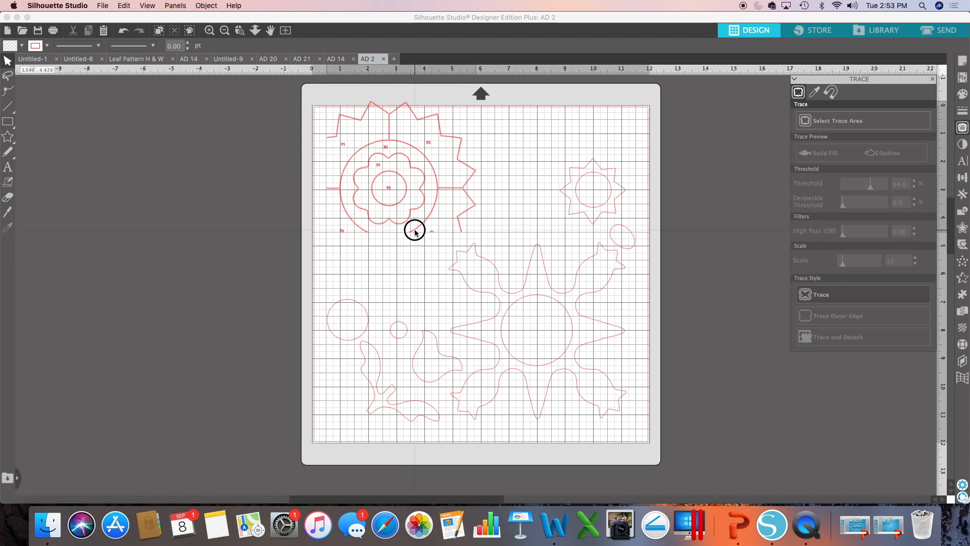
pyautogui.click(198, 6)
pyautogui.click(231, 126)
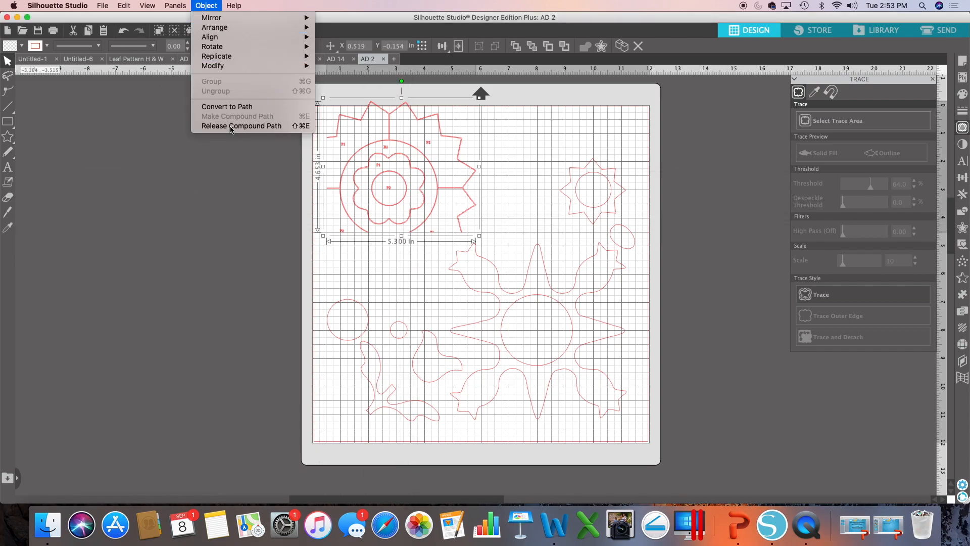
pyautogui.click(365, 260)
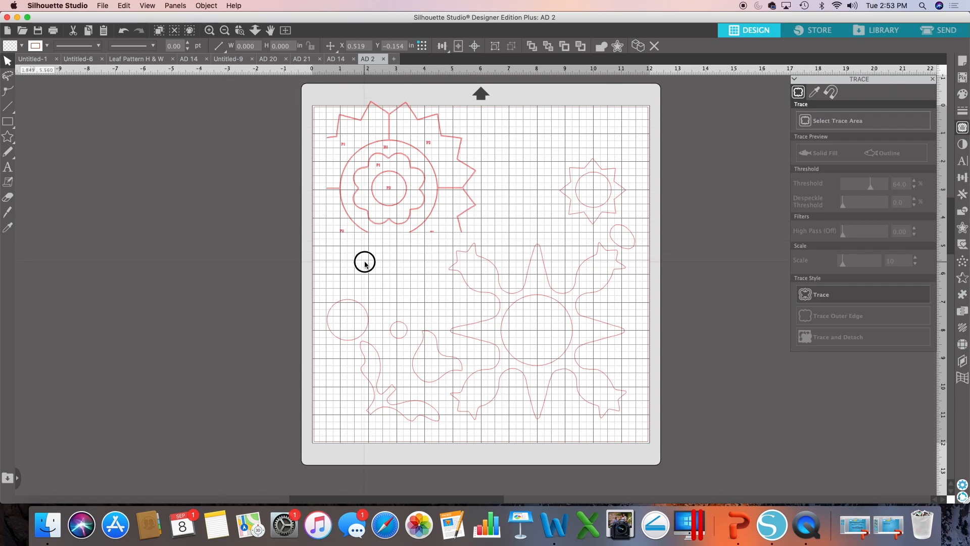
# Step: Pull the outer tracing aside and move one spiked quarter segment, one scalloped flower and one centre circle to the empty upper-middle area
pyautogui.moveTo(459, 141); pyautogui.dragTo(526, 145)
pyautogui.click(466, 135)
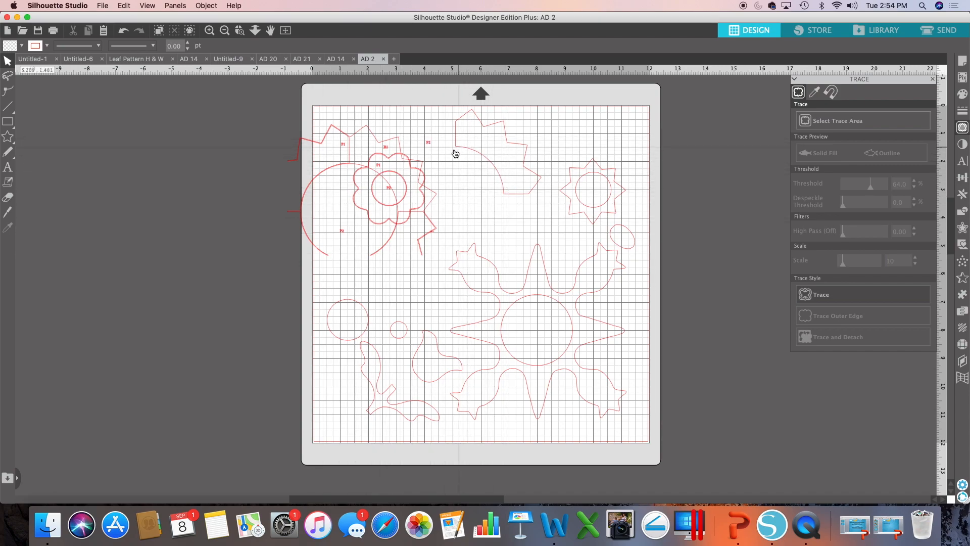
pyautogui.moveTo(398, 158); pyautogui.dragTo(524, 149)
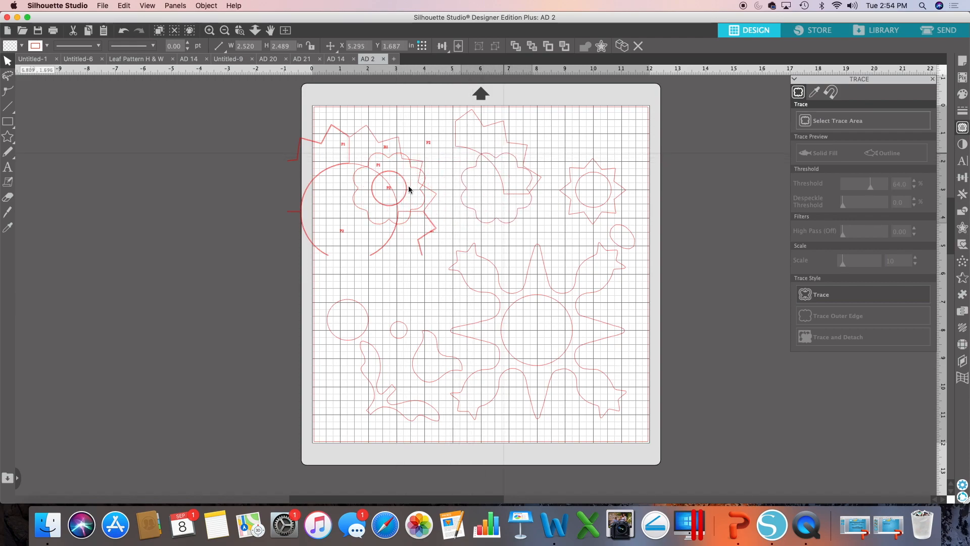
pyautogui.moveTo(399, 177); pyautogui.dragTo(513, 169)
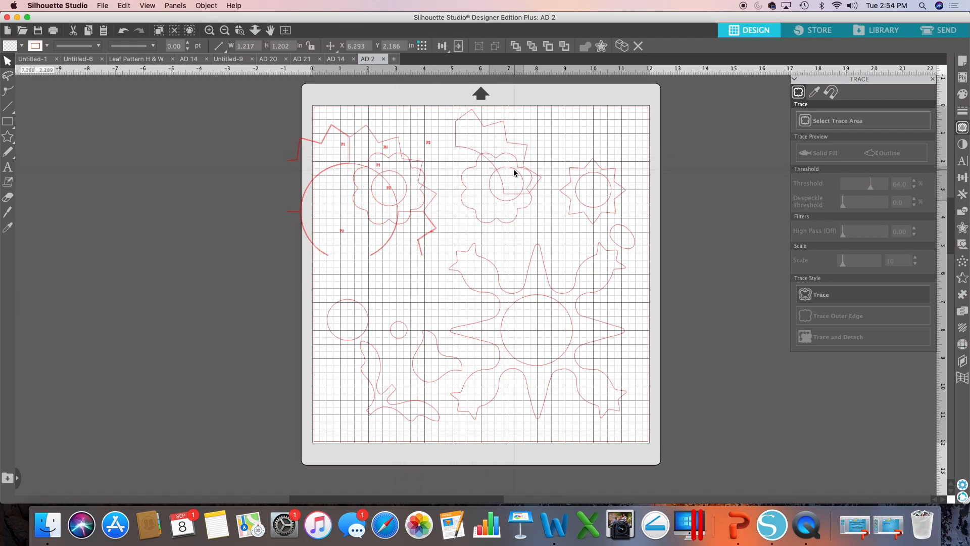
# Step: Delete the leftover AD 5 outlines and piece labels in the mat's upper-left area
pyautogui.click(287, 111)
pyautogui.moveTo(250, 120); pyautogui.dragTo(412, 148)
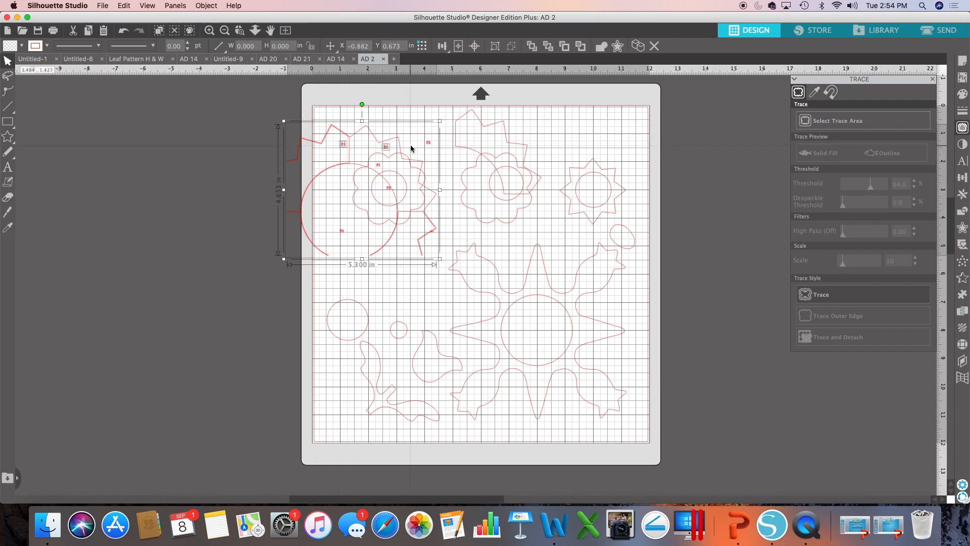
pyautogui.press('Delete')
pyautogui.click(396, 191)
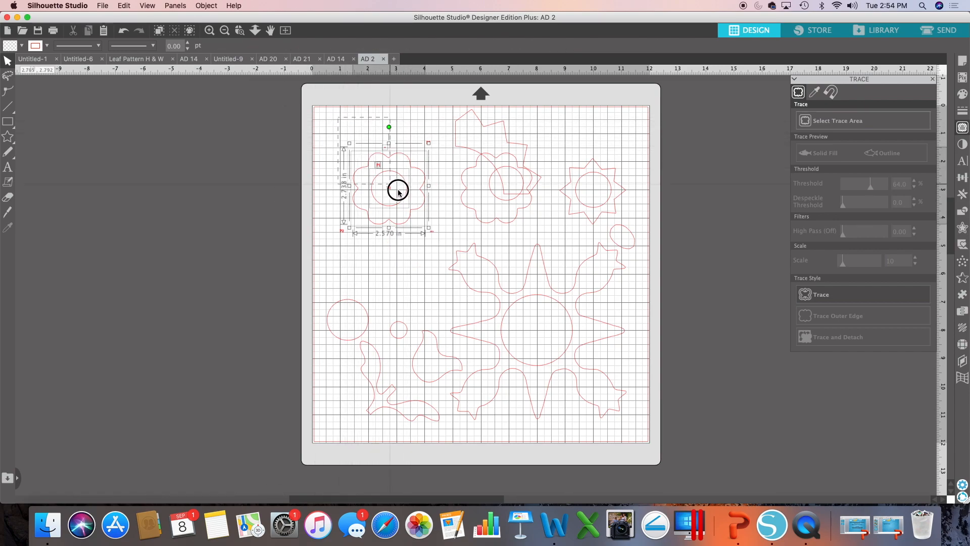
pyautogui.press('Delete')
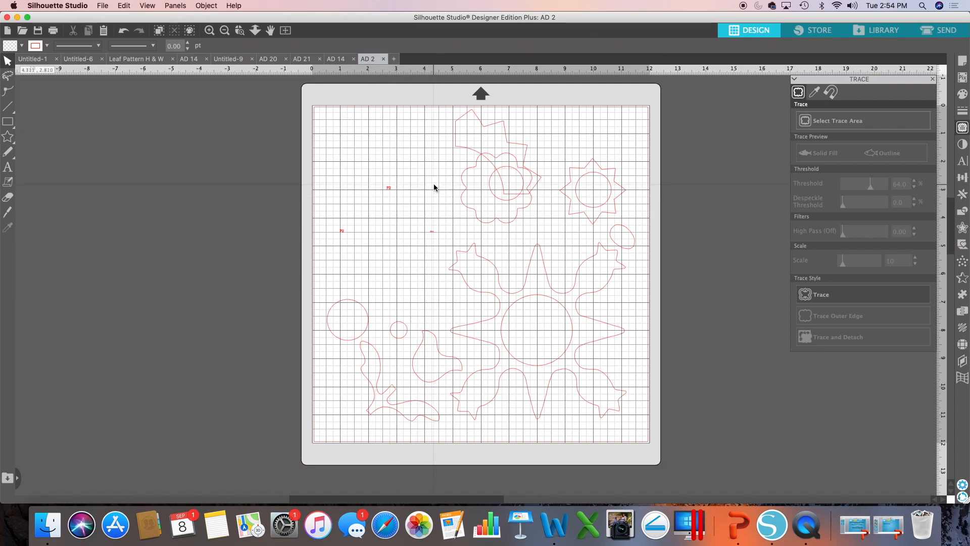
pyautogui.moveTo(324, 185); pyautogui.dragTo(445, 241)
pyautogui.press('Delete')
# Step: Rotate the spiked quarter segment so its points face upward and move it above the eight-pointed star
pyautogui.click(541, 182)
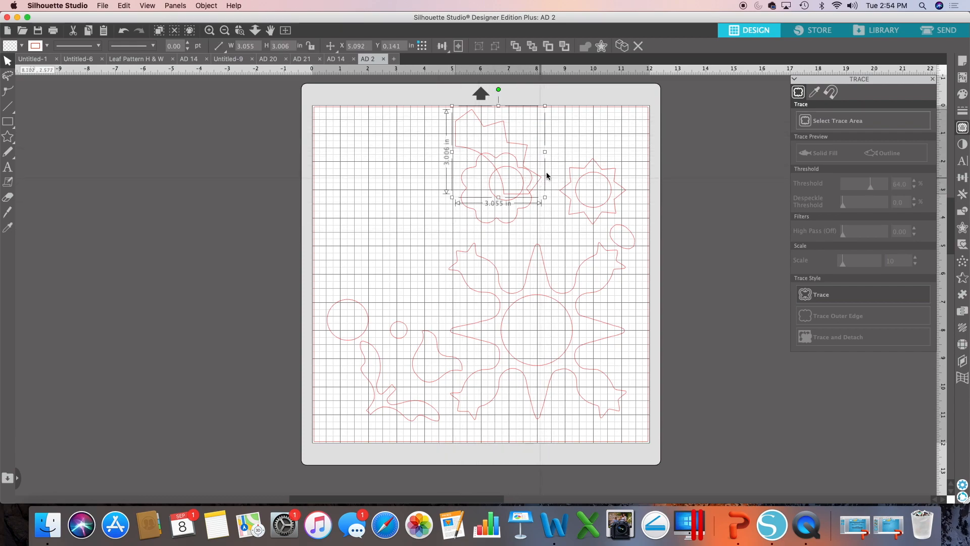
pyautogui.moveTo(499, 91); pyautogui.dragTo(457, 111)
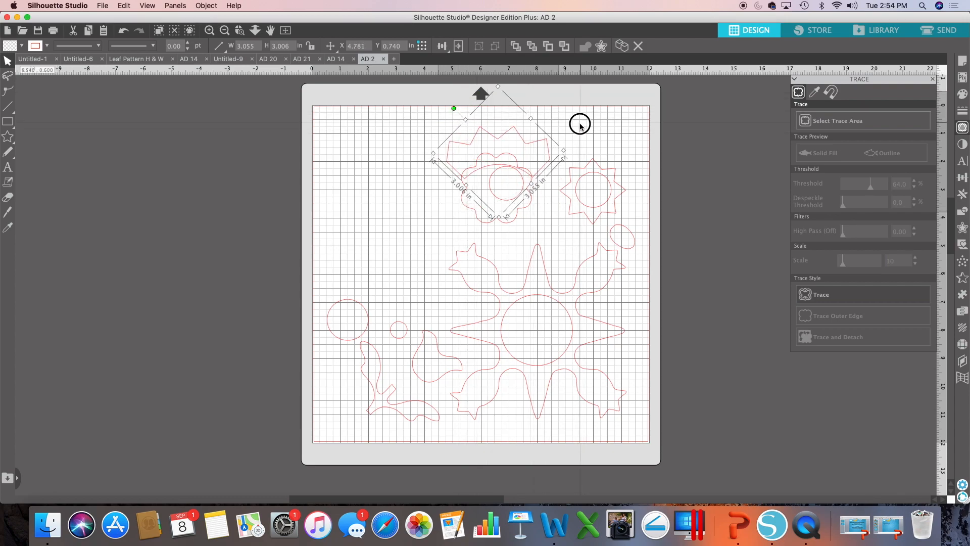
pyautogui.moveTo(513, 130); pyautogui.dragTo(601, 119)
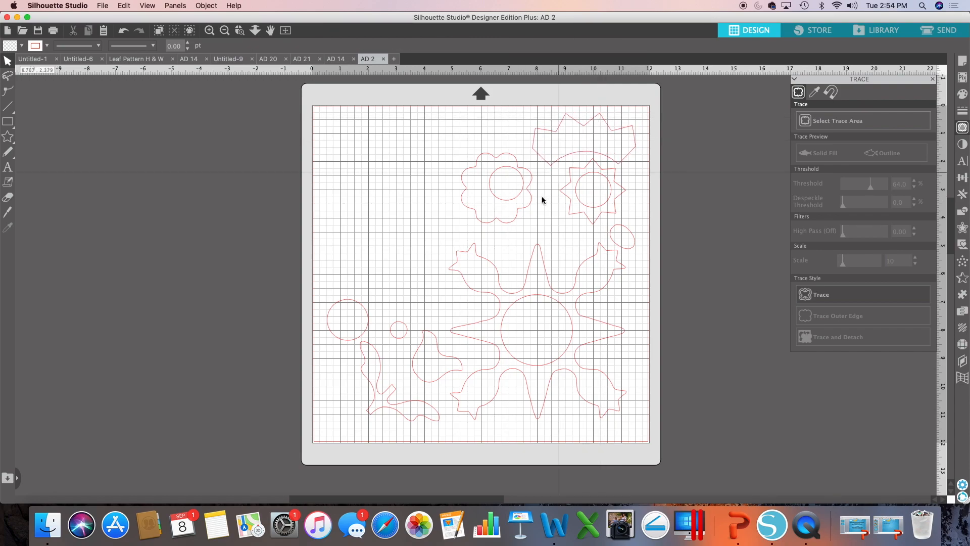
# Step: Position the scalloped flower between the star and the large spiked shape, and centre the loose circle inside it
pyautogui.moveTo(523, 209); pyautogui.dragTo(537, 213)
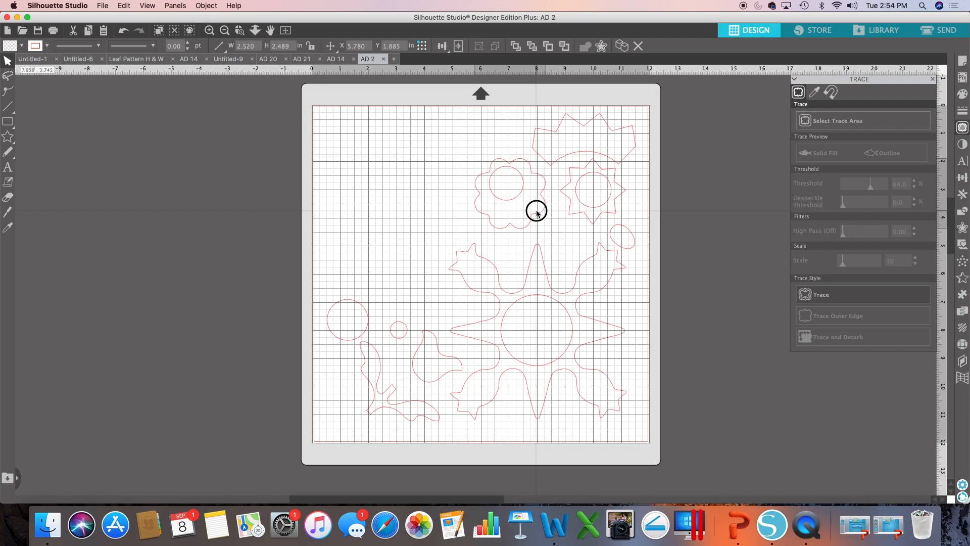
pyautogui.moveTo(538, 213); pyautogui.dragTo(537, 215)
pyautogui.click(537, 214)
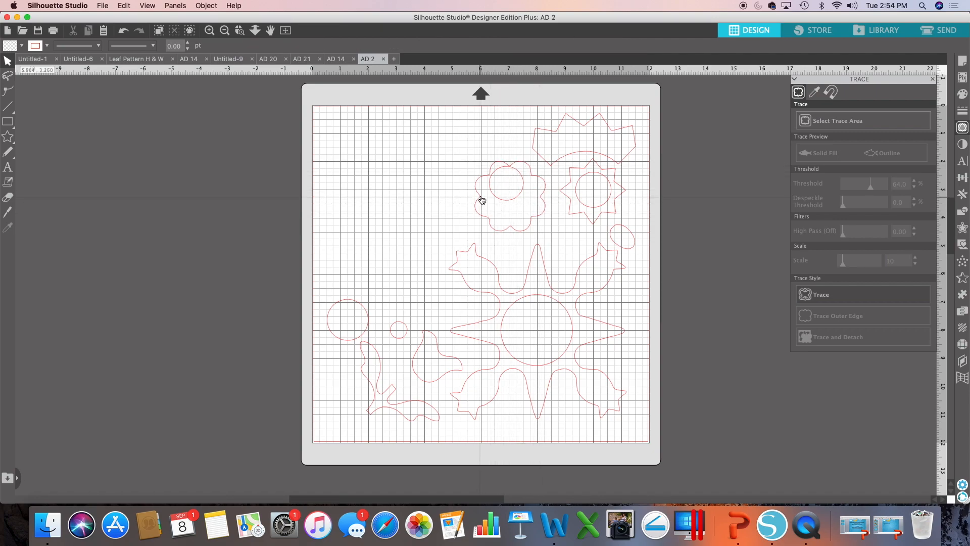
pyautogui.click(515, 230)
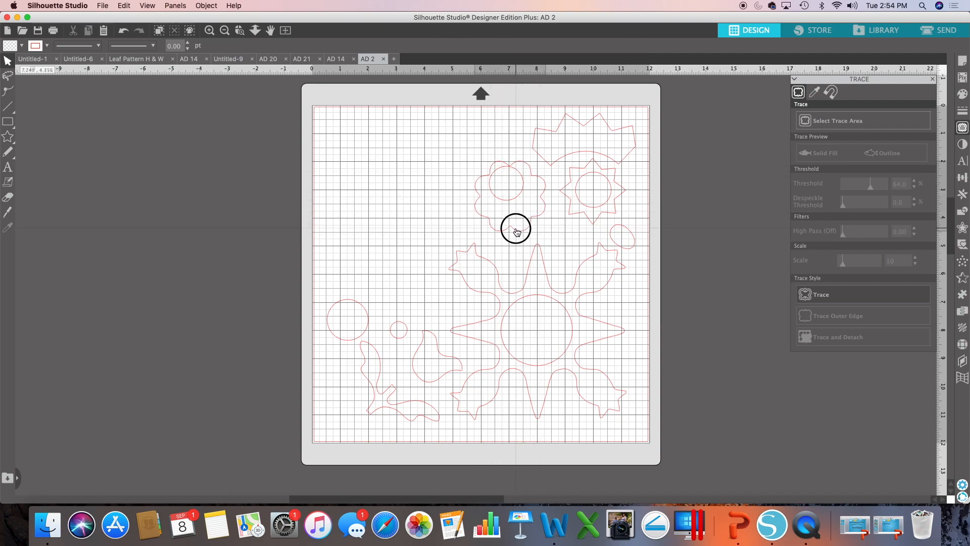
pyautogui.click(509, 199)
pyautogui.moveTo(509, 199); pyautogui.dragTo(510, 211)
pyautogui.click(587, 212)
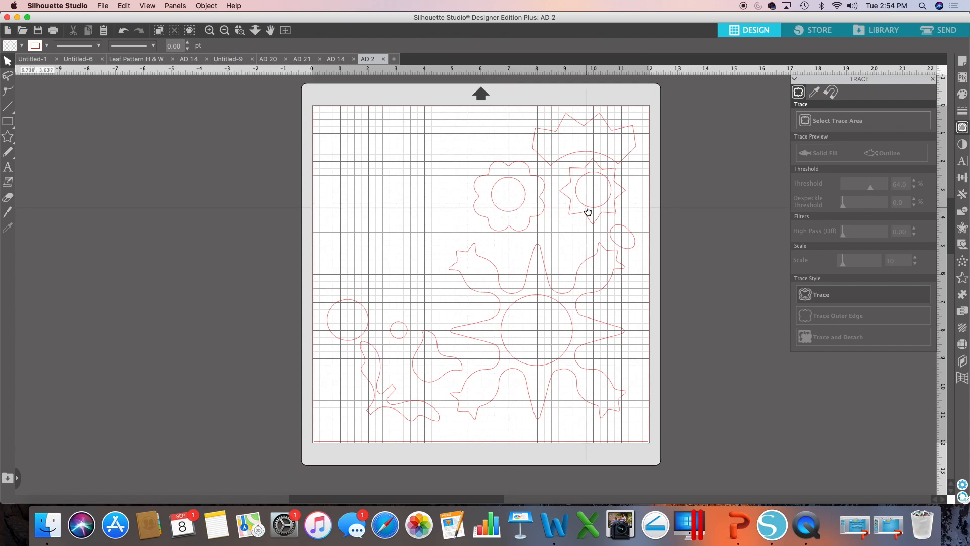
pyautogui.click(516, 211)
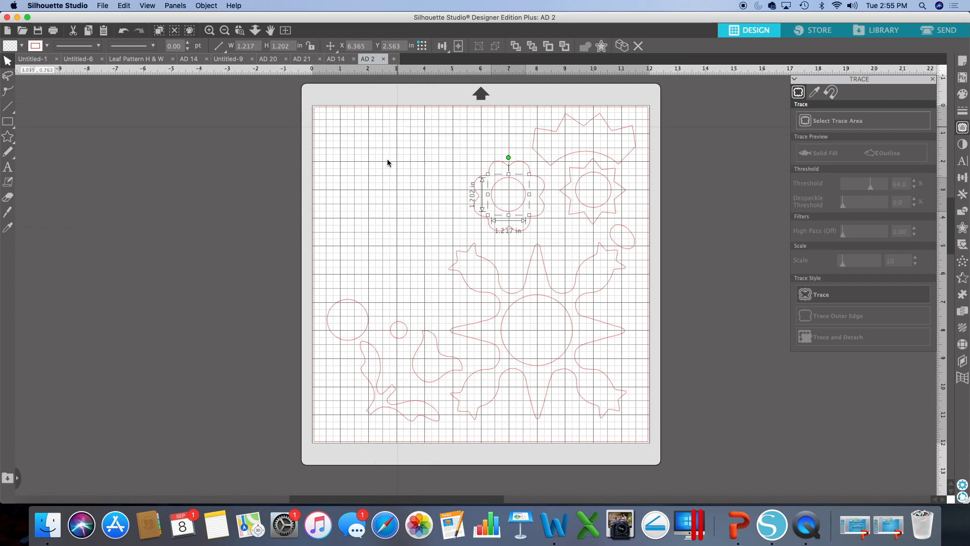
pyautogui.click(416, 198)
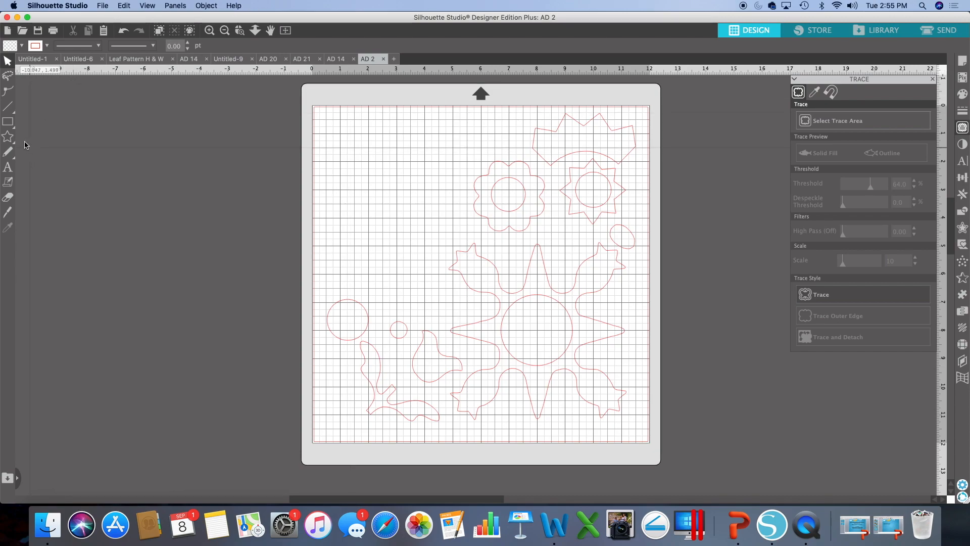
pyautogui.moveTo(12, 123)
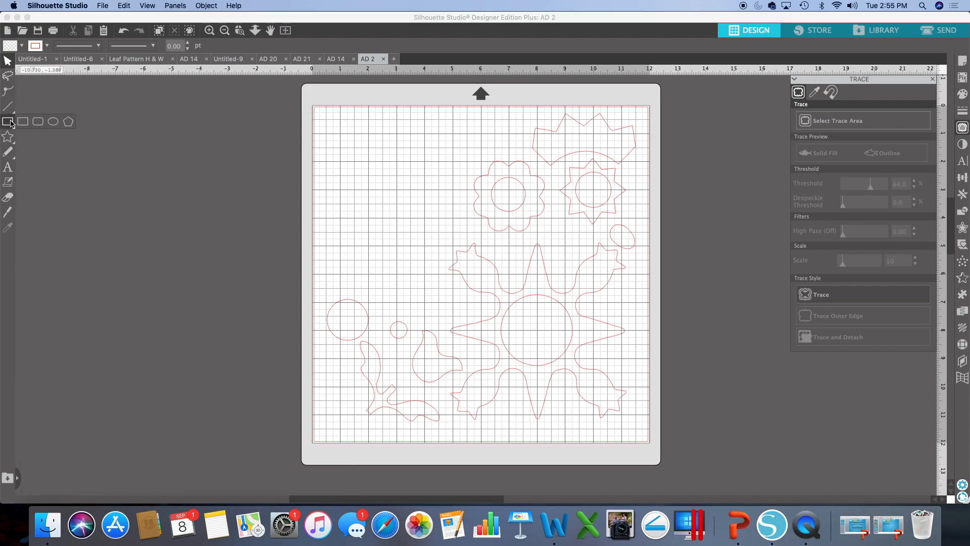
# Step: Draw an ellipse about 1.85 in wide and 2.03 in high in the mat's empty upper-left area
pyautogui.click(54, 124)
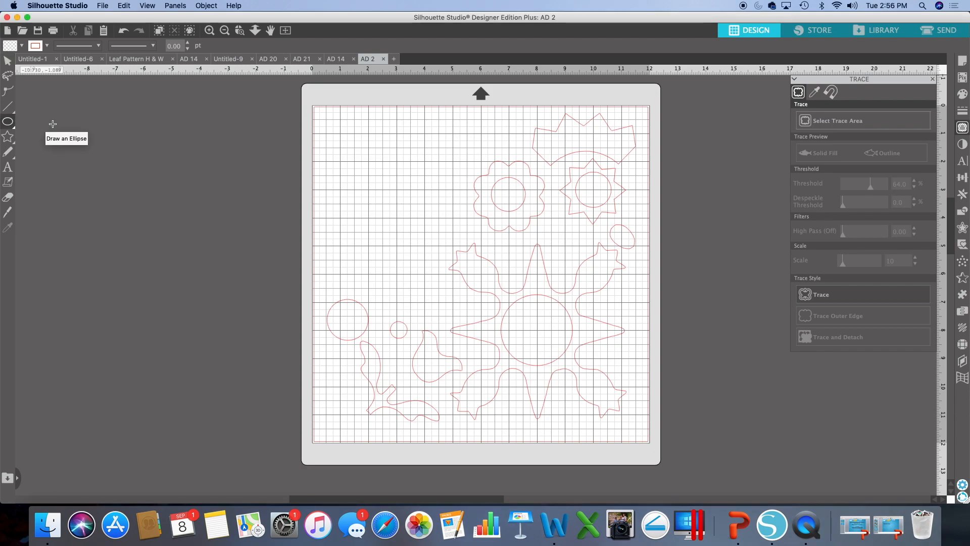
pyautogui.moveTo(8, 124)
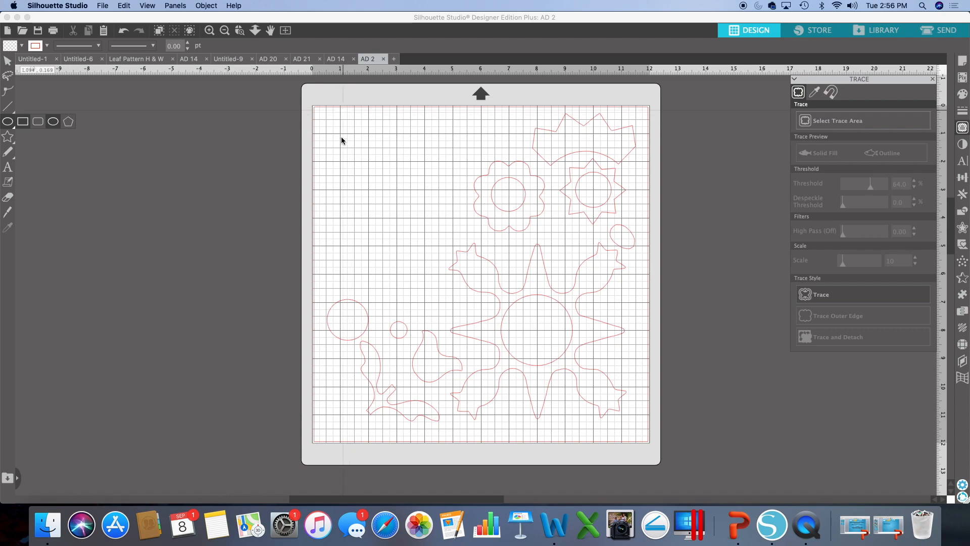
pyautogui.moveTo(335, 126); pyautogui.dragTo(390, 187)
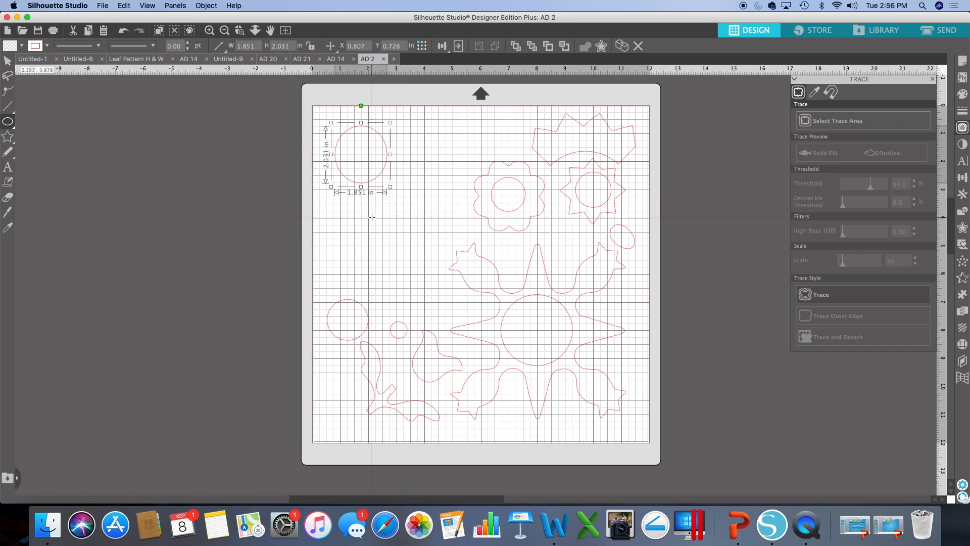
pyautogui.moveTo(372, 217)
pyautogui.mouseDown()
pyautogui.moveTo(366, 177)
pyautogui.moveTo(352, 182)
pyautogui.moveTo(366, 199)
pyautogui.mouseUp()
pyautogui.rightClick(365, 198)
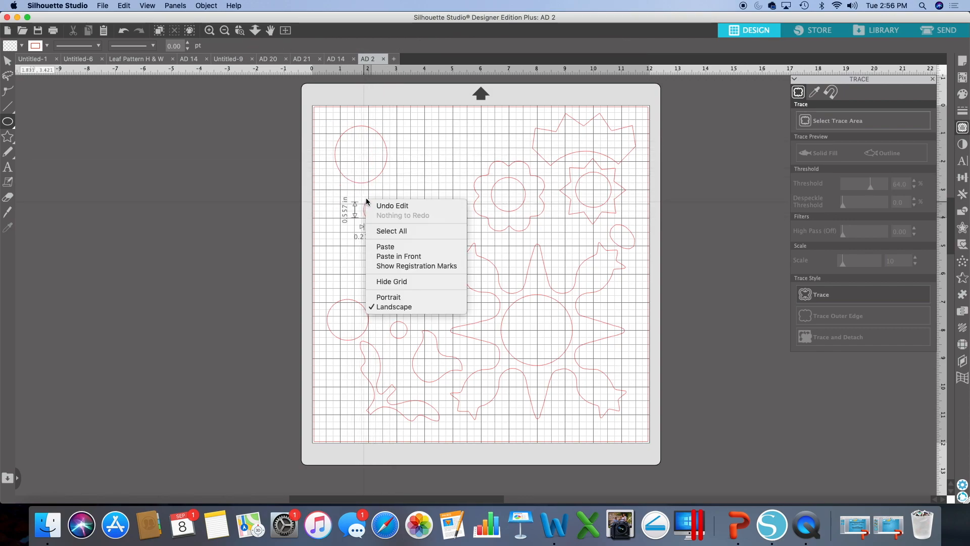
pyautogui.click(405, 205)
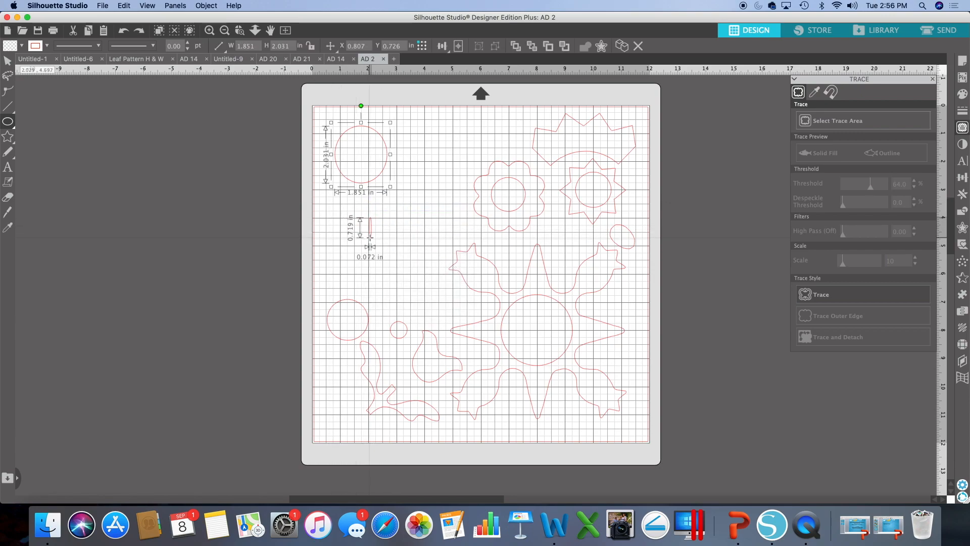
pyautogui.click(370, 242)
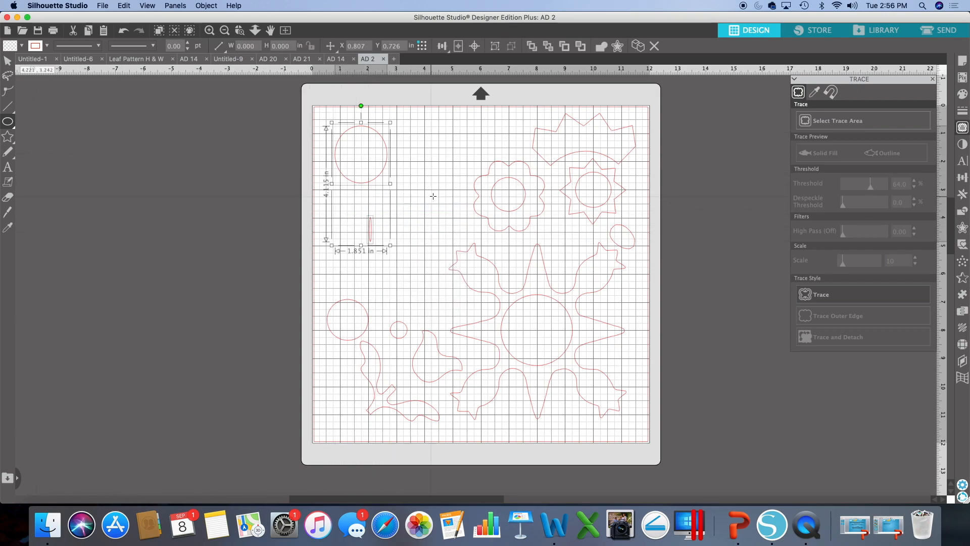
pyautogui.moveTo(432, 196); pyautogui.dragTo(400, 246)
pyautogui.click(7, 62)
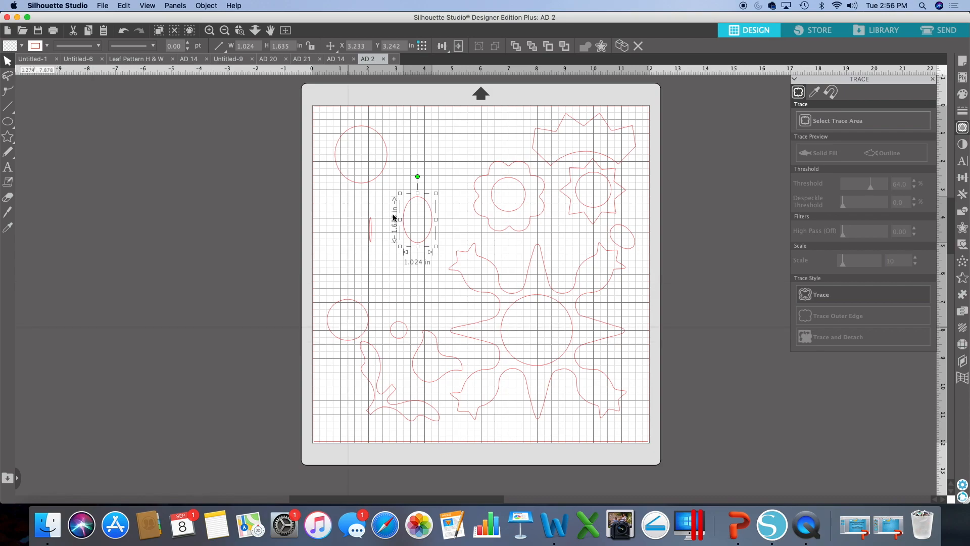
pyautogui.press('Delete')
pyautogui.moveTo(351, 207); pyautogui.dragTo(383, 242)
pyautogui.press('Delete')
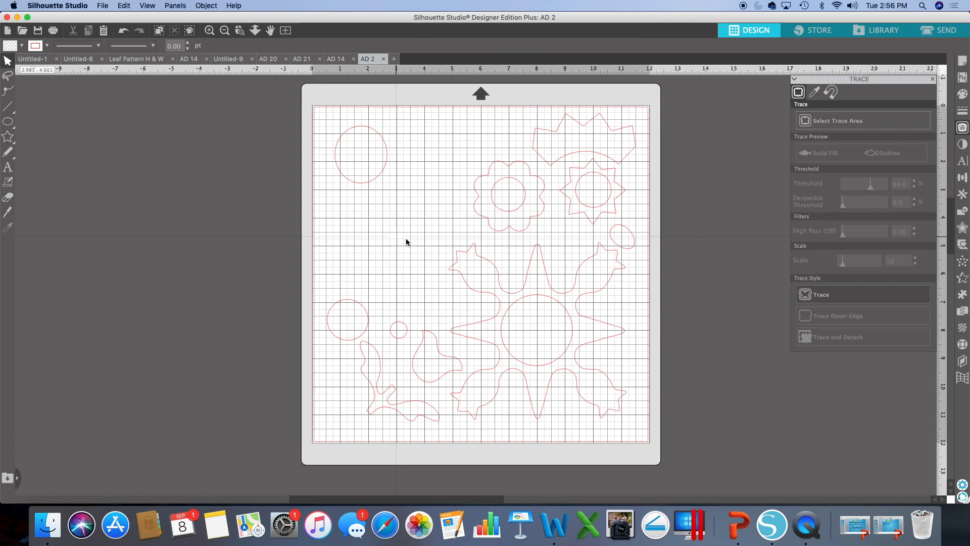
# Step: Resize the upper-left ellipse to a circle 2.25 in wide and 2.25 in high
pyautogui.click(361, 184)
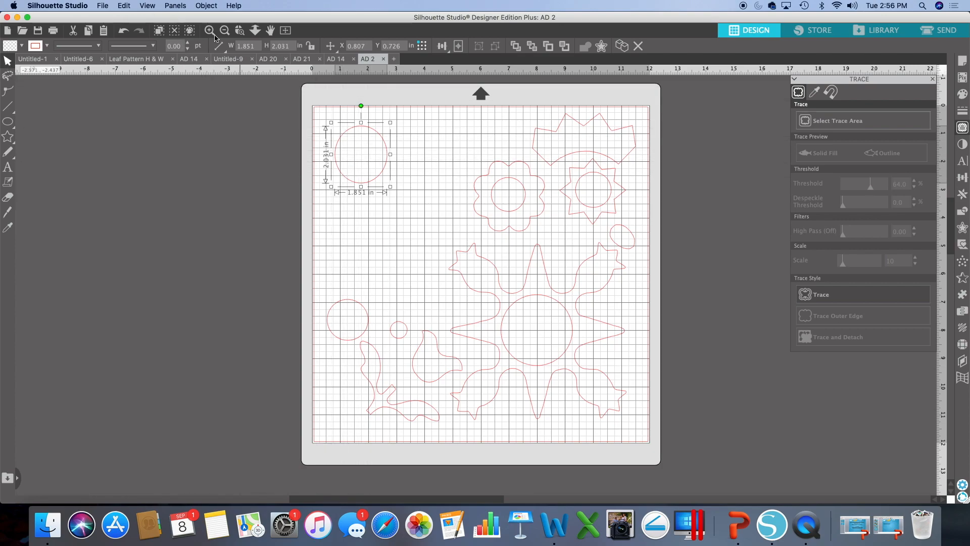
pyautogui.moveTo(258, 46); pyautogui.dragTo(230, 46)
pyautogui.write('2.25')
pyautogui.press('Tab')
pyautogui.write('2.25')
pyautogui.press('Return')
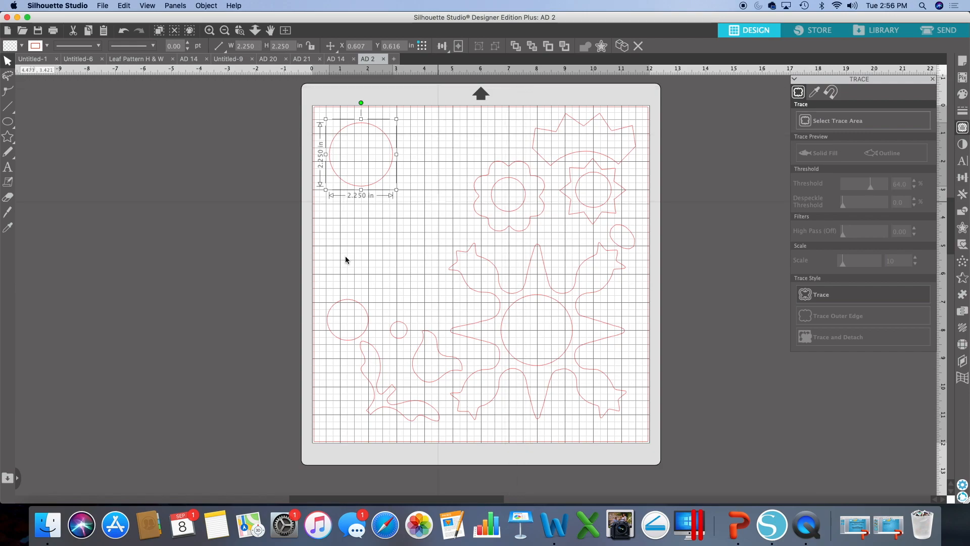
# Step: Duplicate the 2.25 in circle and place the copy directly to its right
pyautogui.rightClick(382, 181)
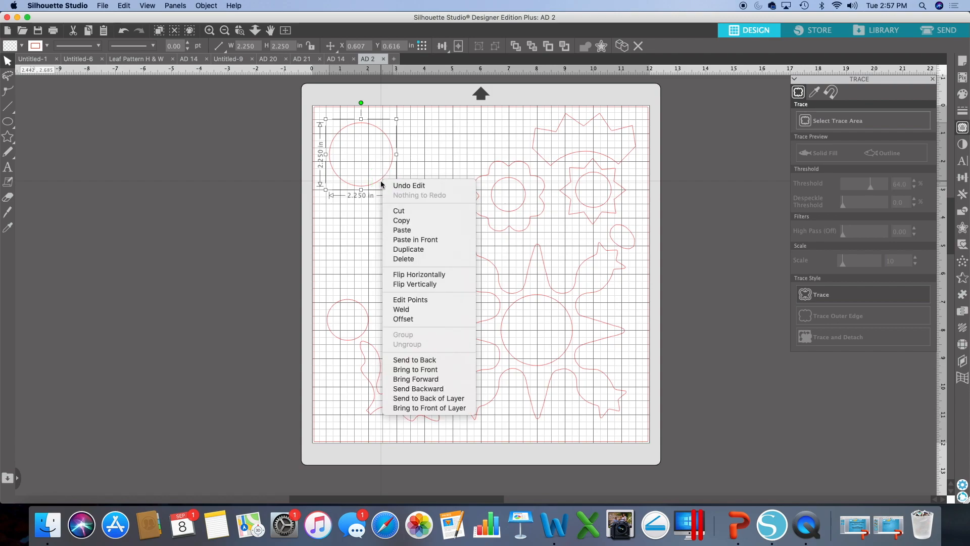
pyautogui.click(424, 249)
pyautogui.moveTo(395, 135); pyautogui.dragTo(459, 139)
pyautogui.click(418, 236)
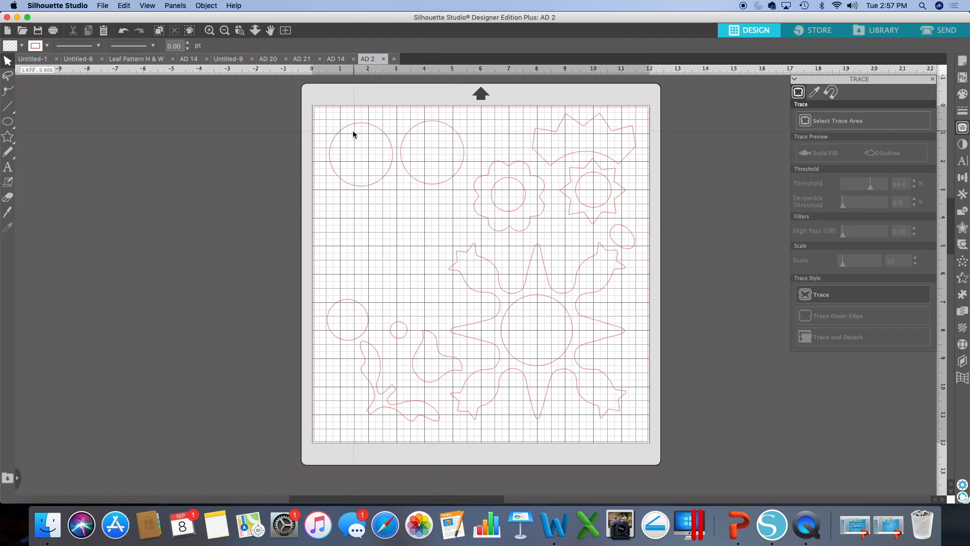
# Step: Shift both 2.25 in circles slightly left, closer to the mat's left edge, keeping them side by side
pyautogui.click(329, 151)
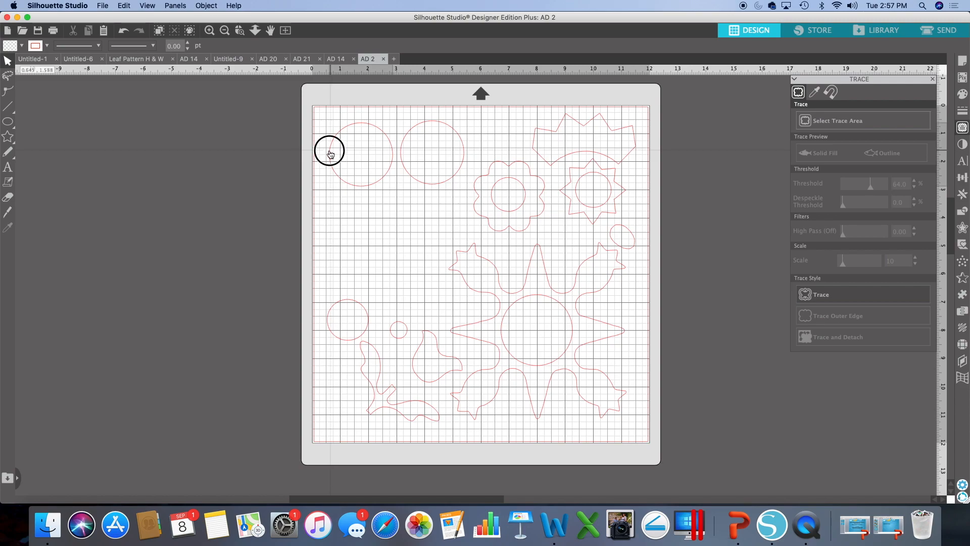
pyautogui.moveTo(329, 150); pyautogui.dragTo(323, 151)
pyautogui.moveTo(398, 156); pyautogui.dragTo(394, 157)
# Step: Duplicate the pair of 2.25 in circles below to form a second row
pyautogui.moveTo(316, 112); pyautogui.dragTo(462, 177)
pyautogui.click(207, 6)
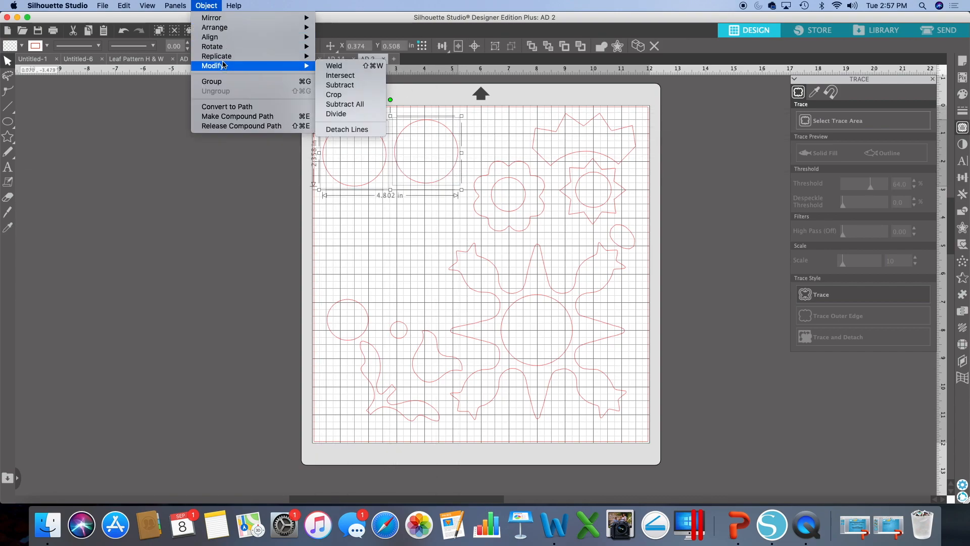
pyautogui.moveTo(257, 59)
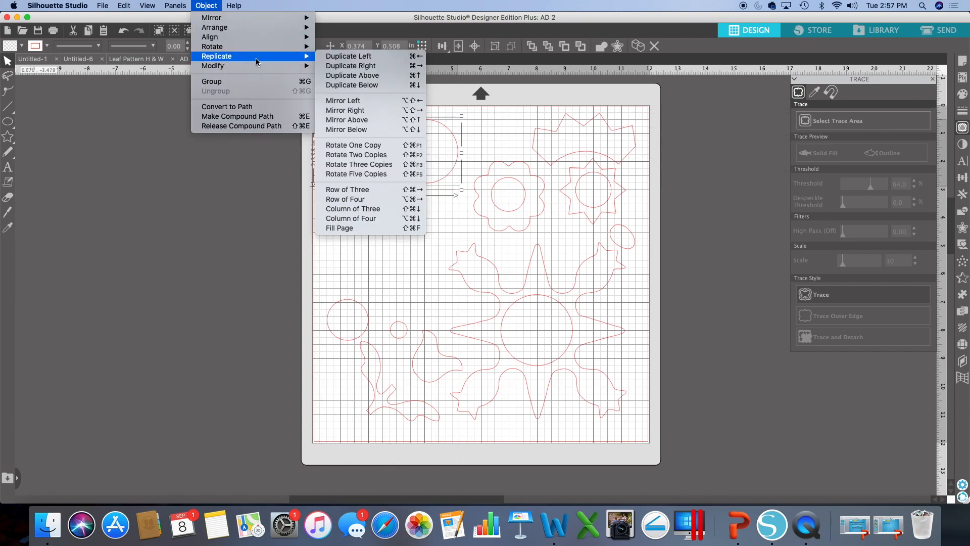
pyautogui.click(367, 85)
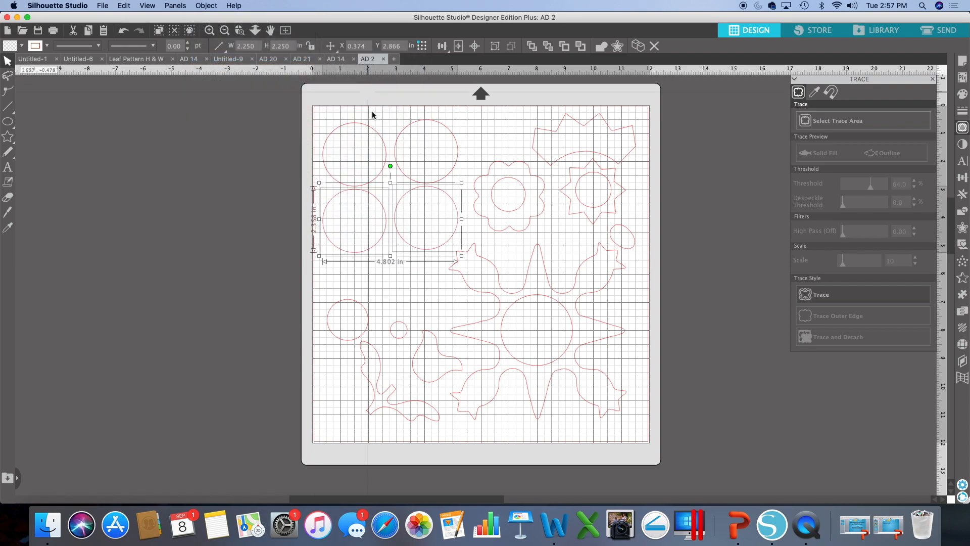
pyautogui.click(380, 290)
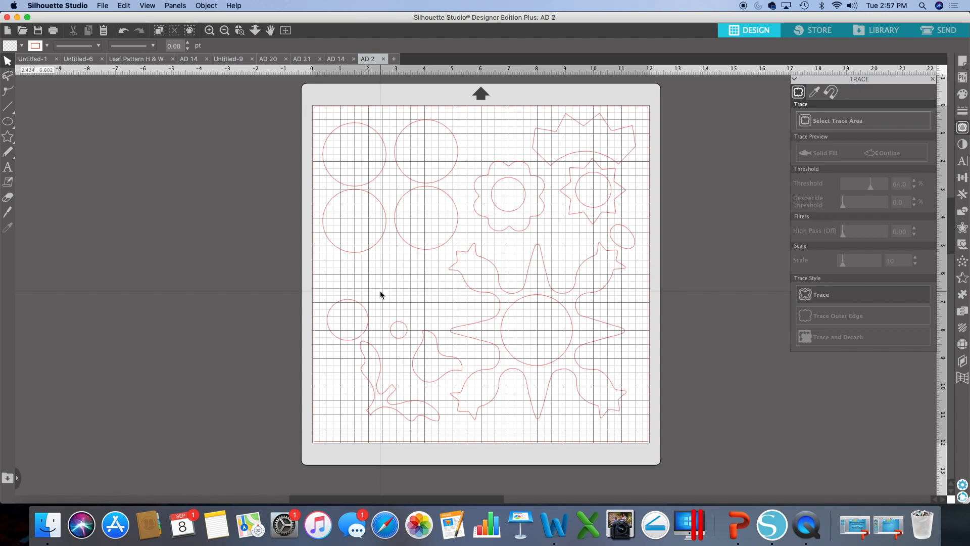
# Step: Duplicate the lower-right 2.25 in circle and place the copy centred beneath the two rows of circles
pyautogui.click(415, 249)
pyautogui.rightClick(415, 250)
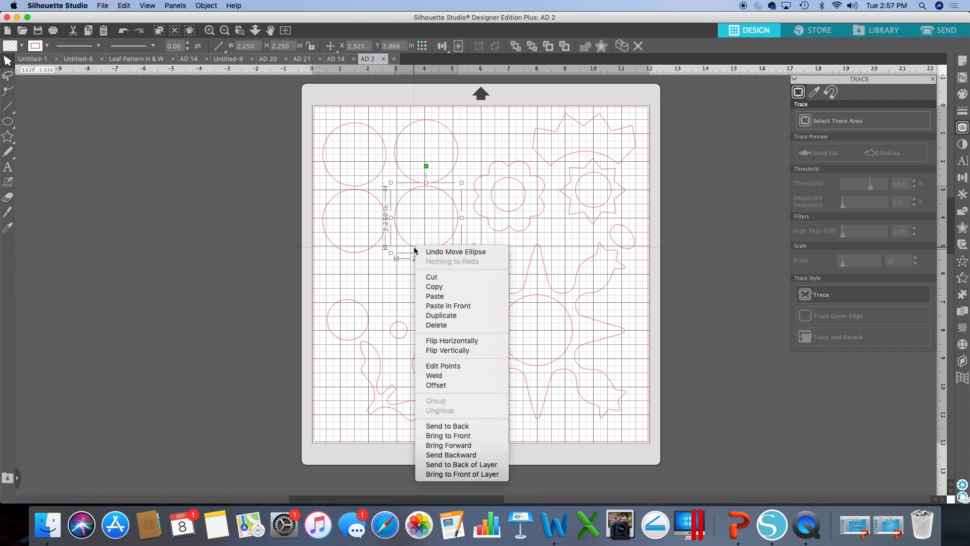
pyautogui.click(441, 315)
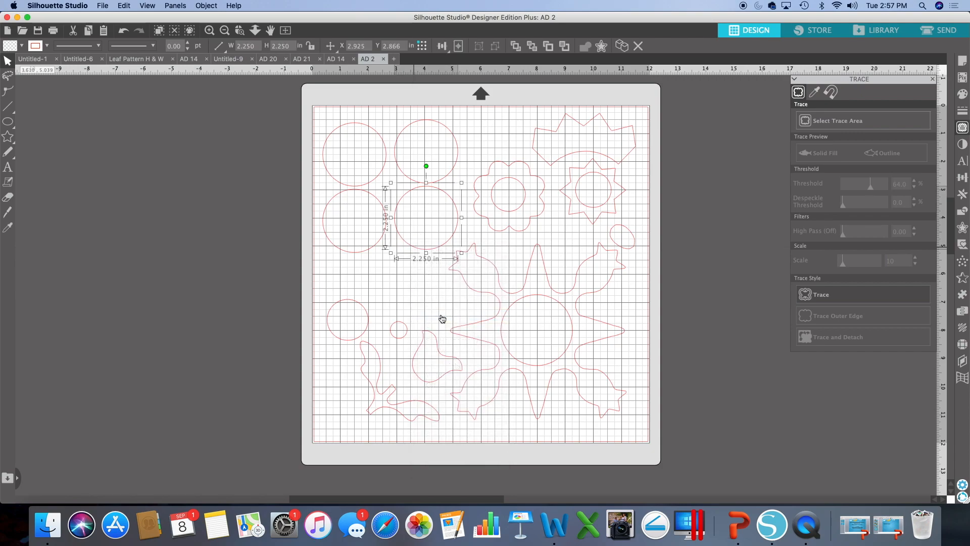
pyautogui.moveTo(435, 257); pyautogui.dragTo(401, 307)
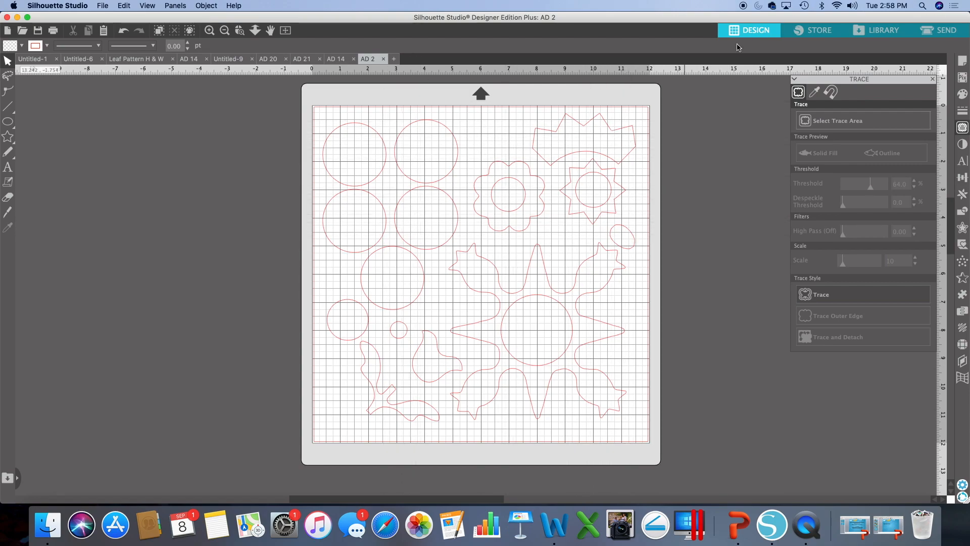
# Step: Open the cutting setup and set Tool 1 to the Cut action with the AutoBlade for plain cardstock
pyautogui.click(939, 31)
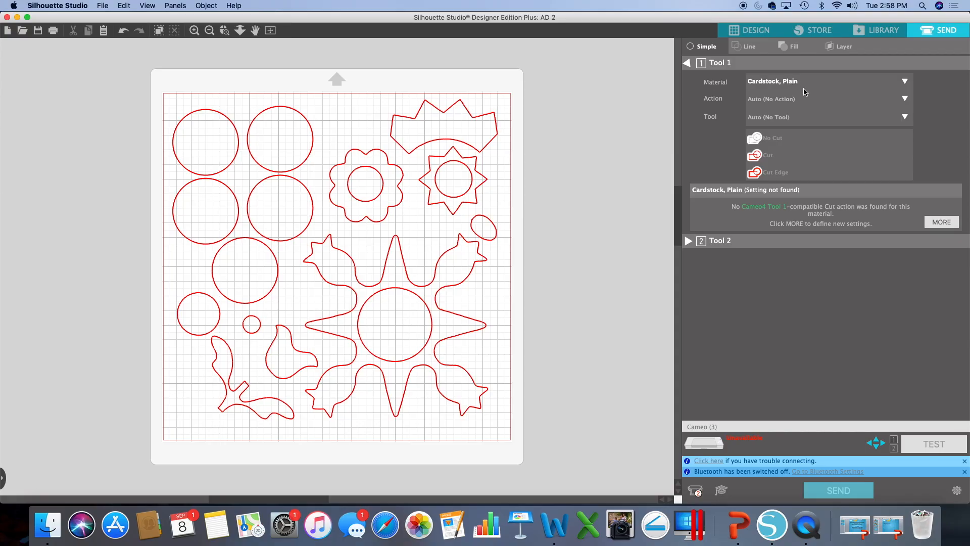
pyautogui.click(775, 117)
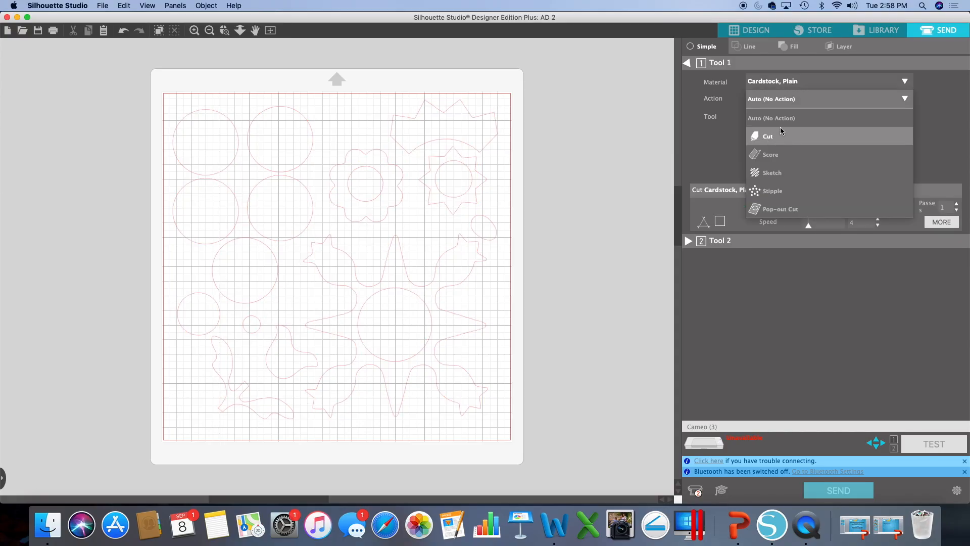
pyautogui.click(784, 132)
pyautogui.click(772, 120)
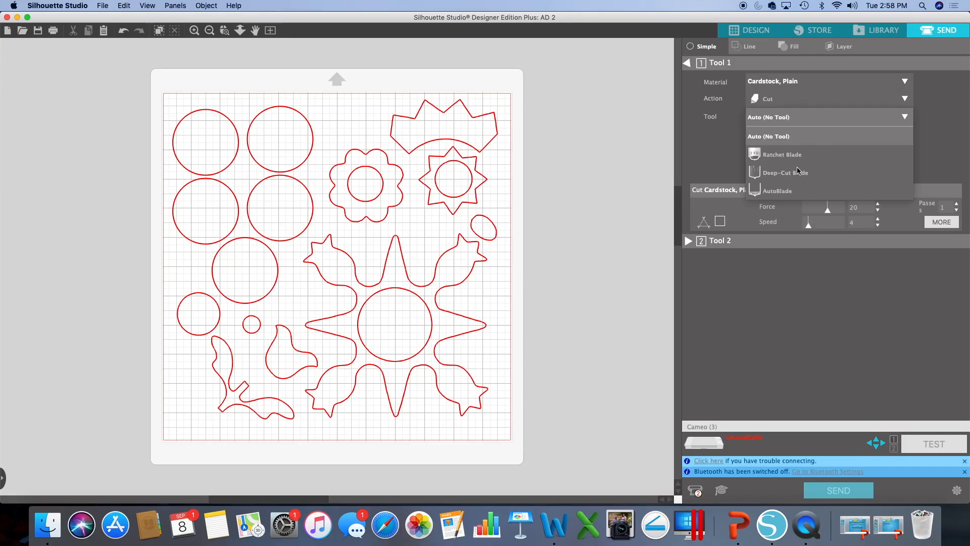
pyautogui.click(790, 193)
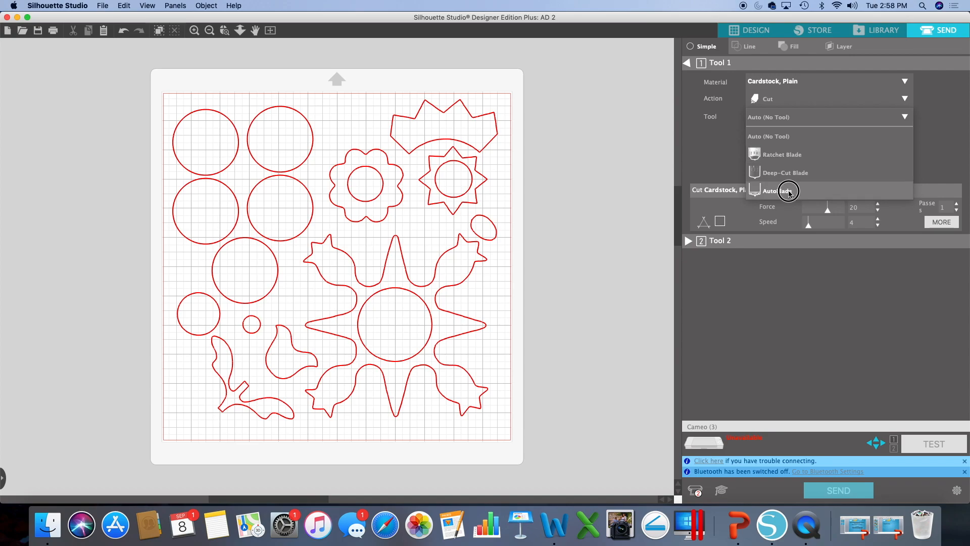